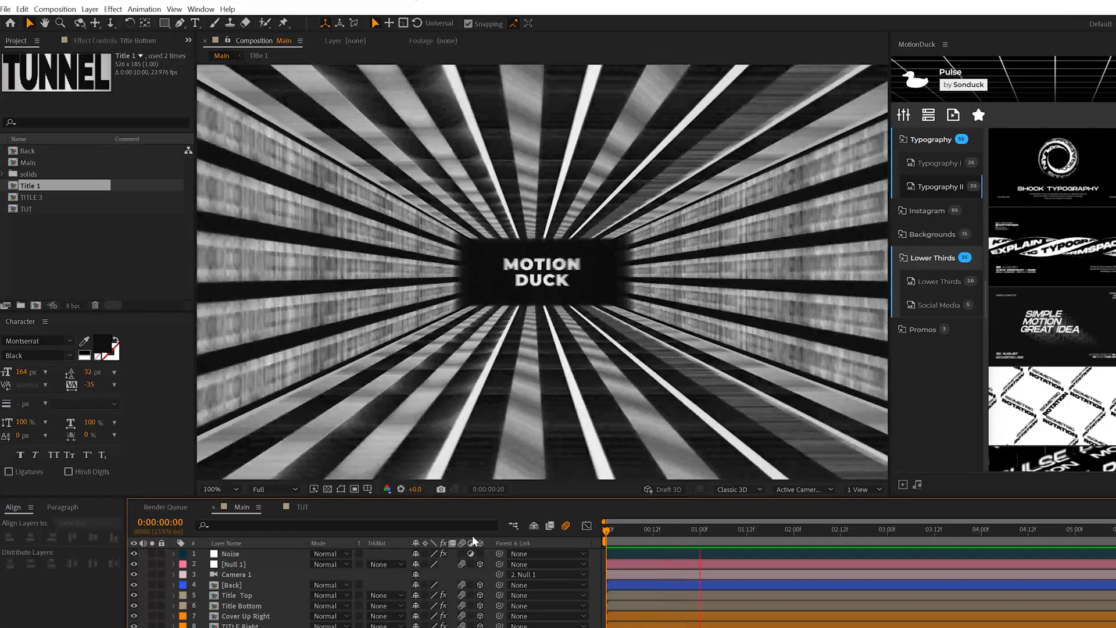
Step: Switch to the TUT composition and check its settings and the TUNNEL text layer
{"action": "left_click", "coordinate": [301, 506]}
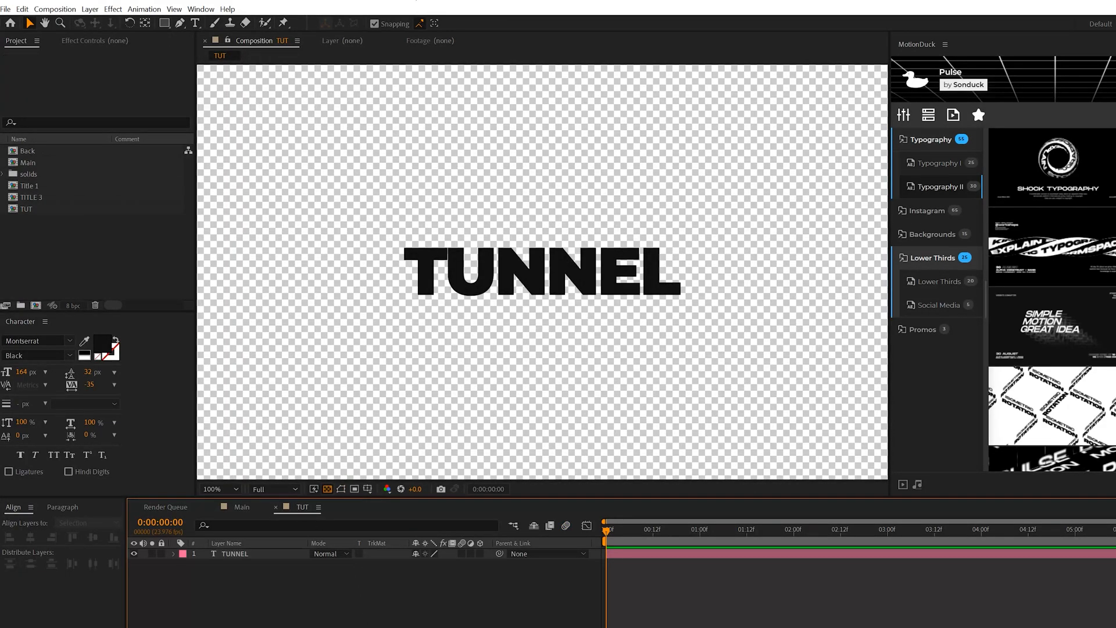
{"action": "key", "text": "ctrl+k"}
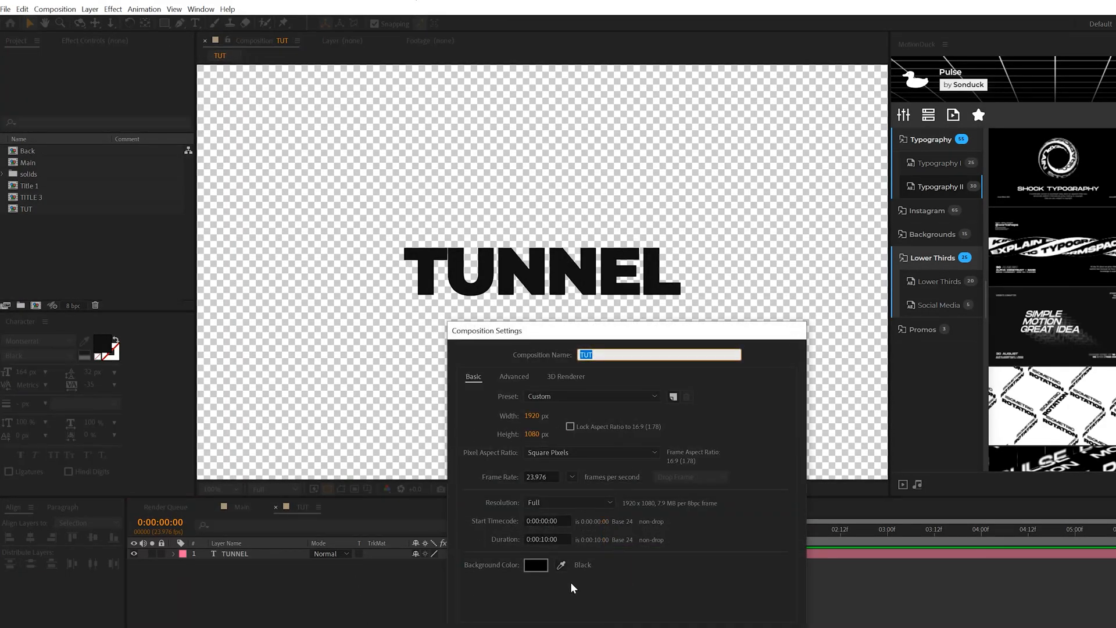
{"action": "key", "text": "Escape"}
{"action": "left_click", "coordinate": [243, 555]}
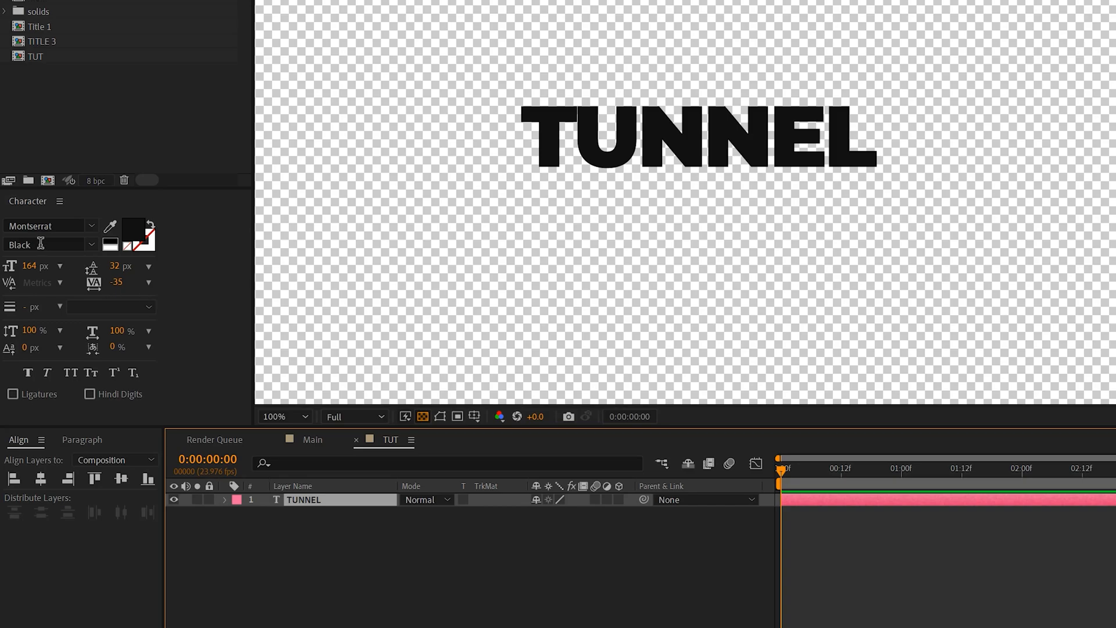
{"action": "left_click", "coordinate": [368, 555]}
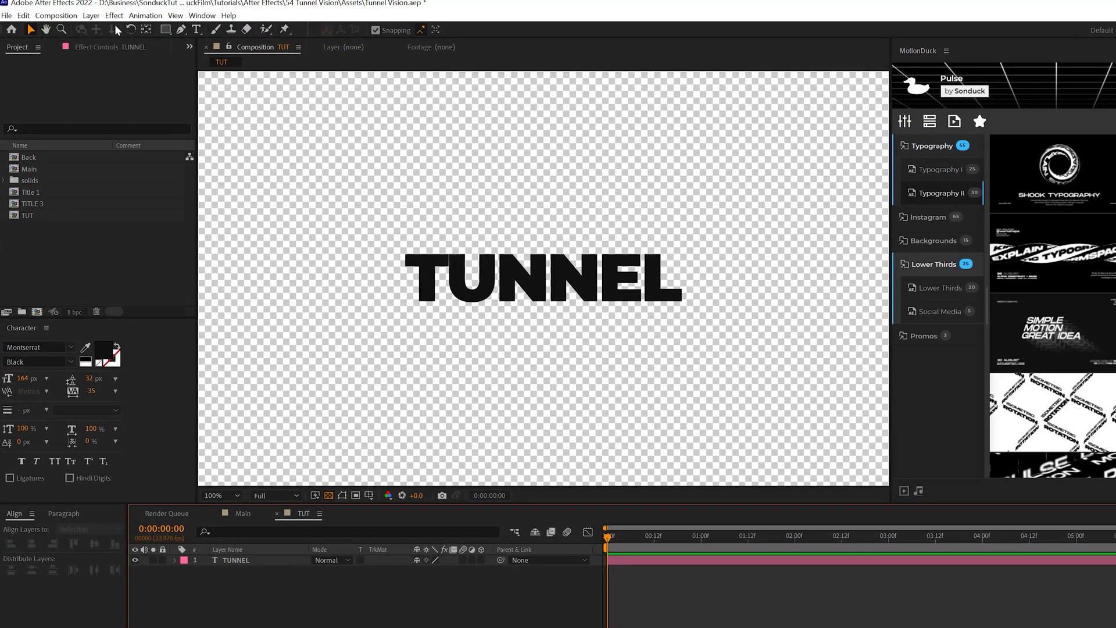
Step: Add a white solid named BG and place it beneath the TUNNEL text
{"action": "left_click", "coordinate": [90, 15]}
{"action": "mouse_move", "coordinate": [106, 29]}
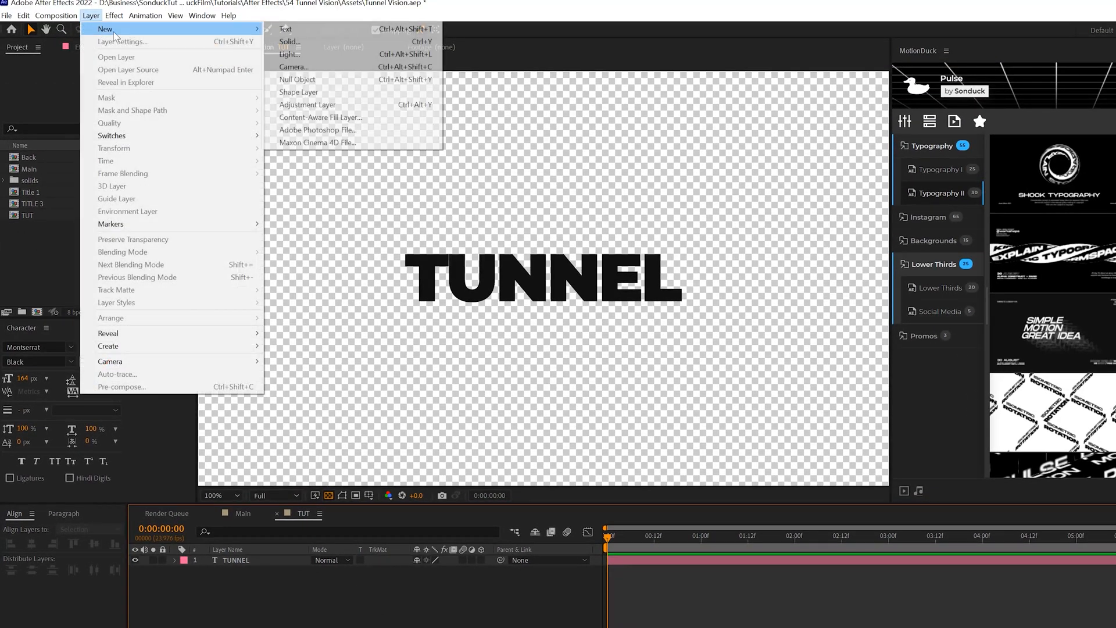
{"action": "left_click", "coordinate": [349, 42]}
{"action": "type", "text": "BG"}
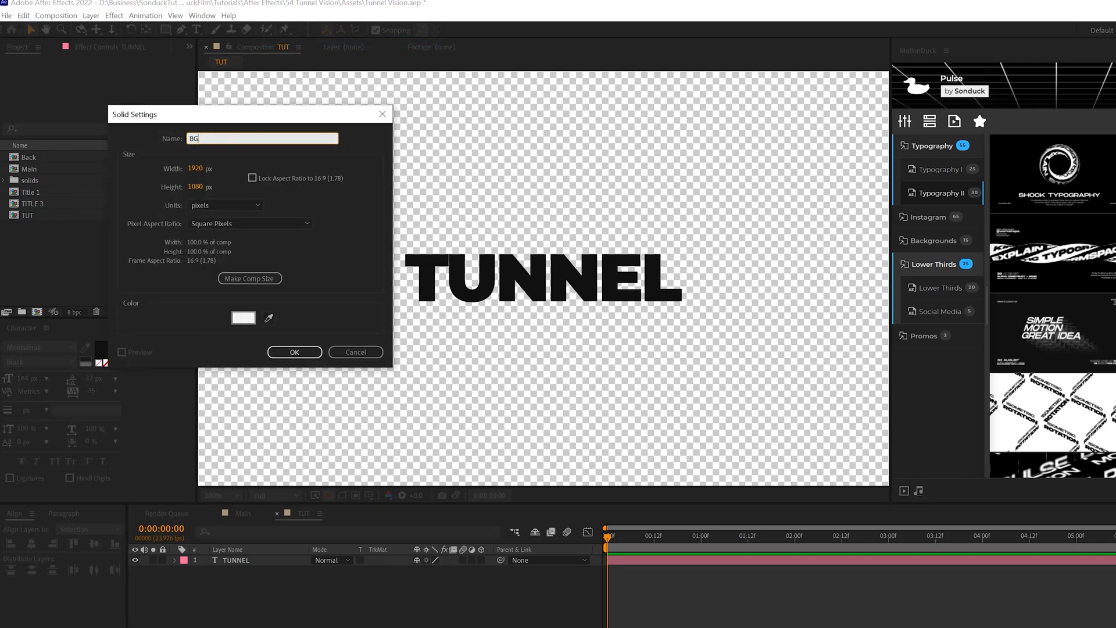
{"action": "left_click", "coordinate": [297, 352]}
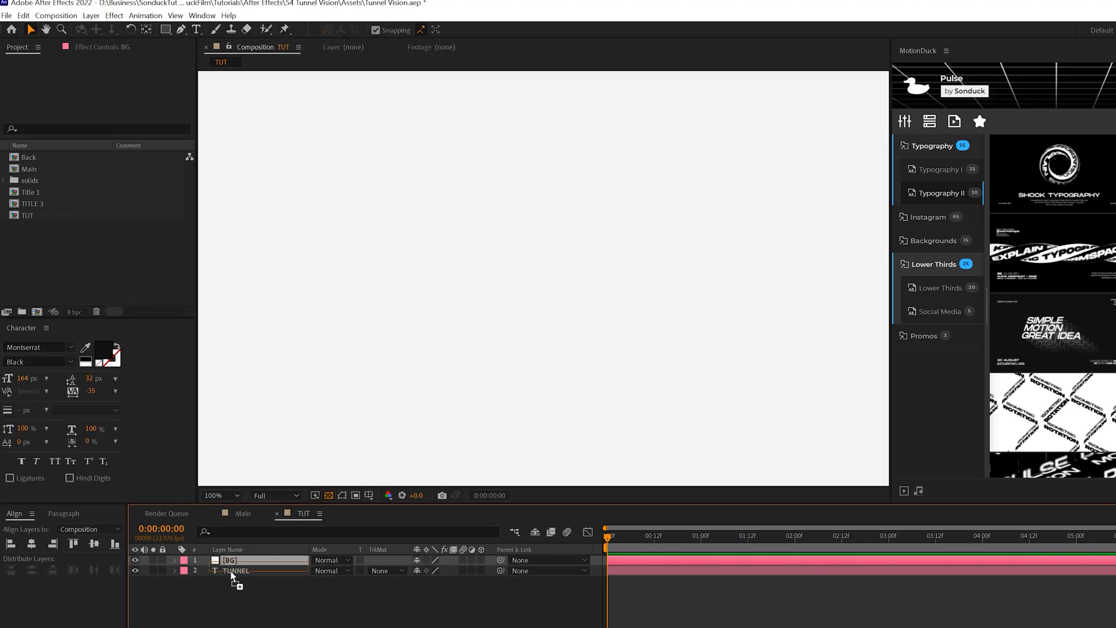
{"action": "left_click_drag", "start_coordinate": [236, 559], "coordinate": [231, 578]}
{"action": "left_click", "coordinate": [231, 610]}
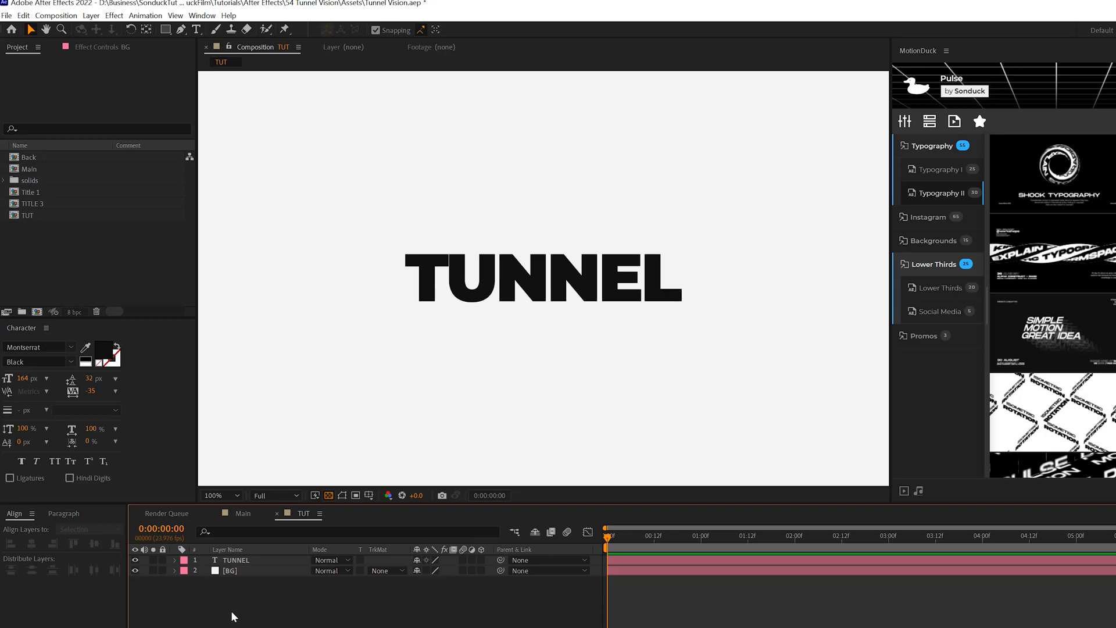
Step: Add an adjustment layer on top with CC Vignette and select all three layers
{"action": "left_click", "coordinate": [90, 15]}
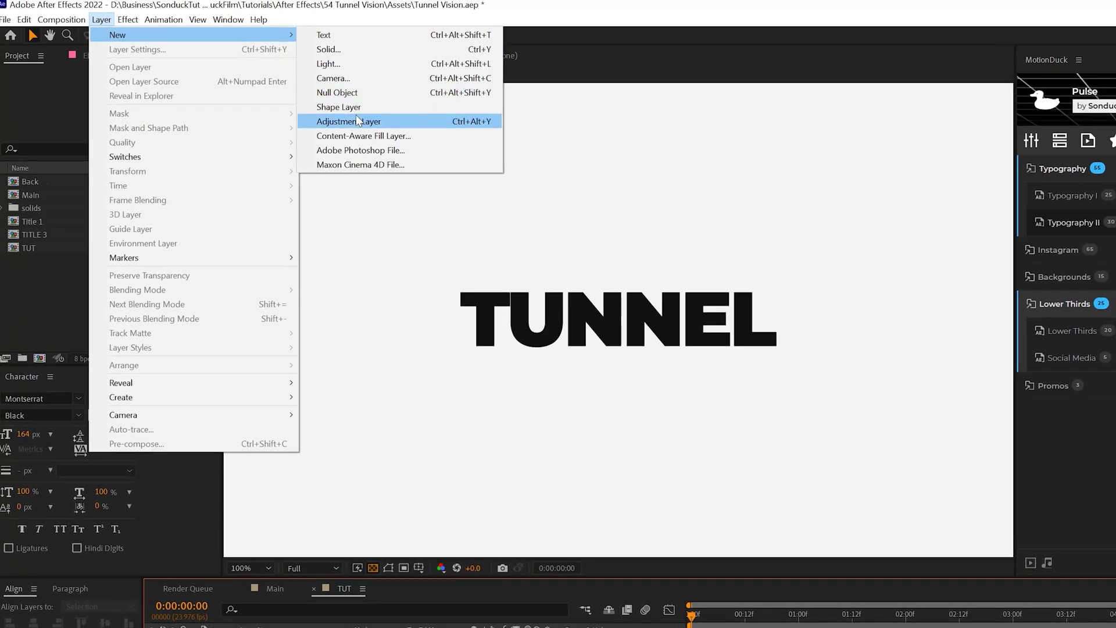
{"action": "left_click", "coordinate": [358, 121]}
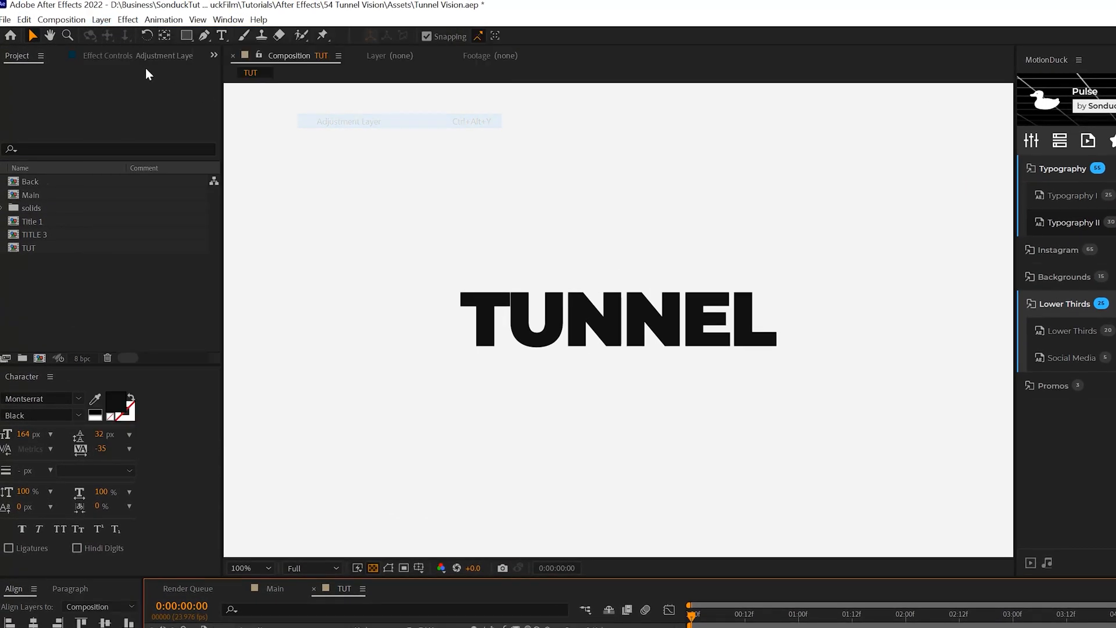
{"action": "left_click", "coordinate": [128, 19]}
{"action": "mouse_move", "coordinate": [144, 398]}
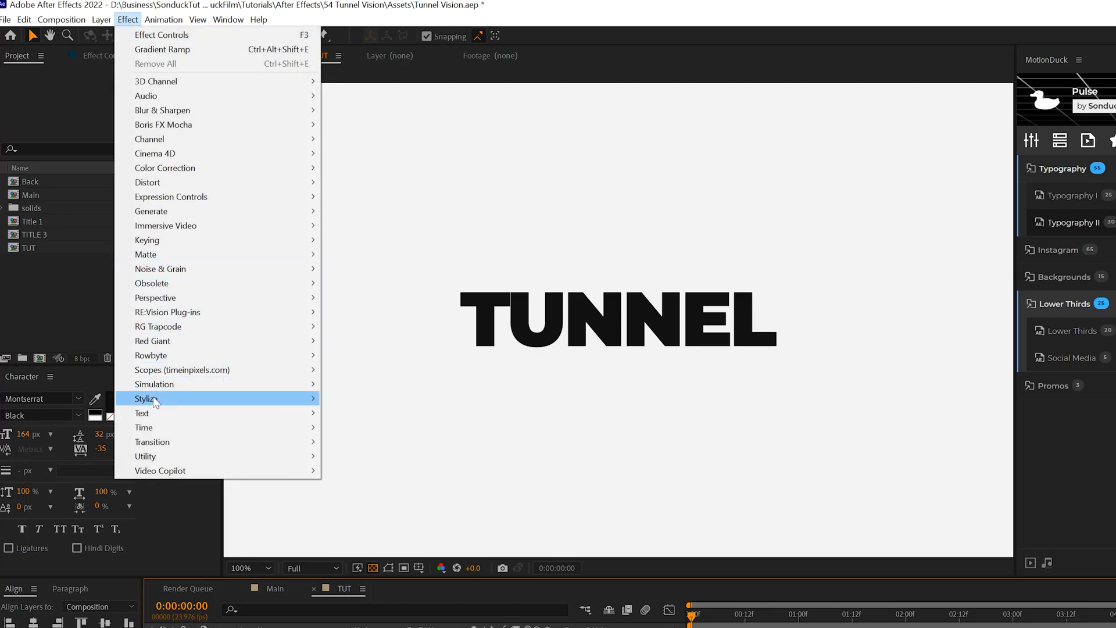
{"action": "left_click", "coordinate": [367, 571]}
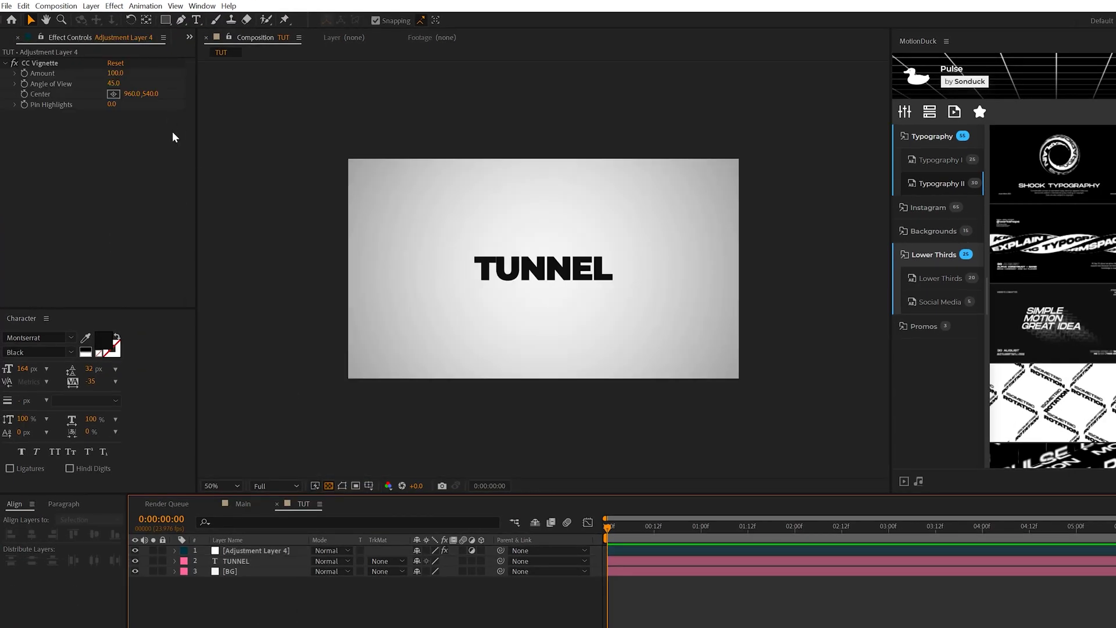
{"action": "scroll", "coordinate": [425, 385], "scroll_direction": "up", "scroll_amount": 1}
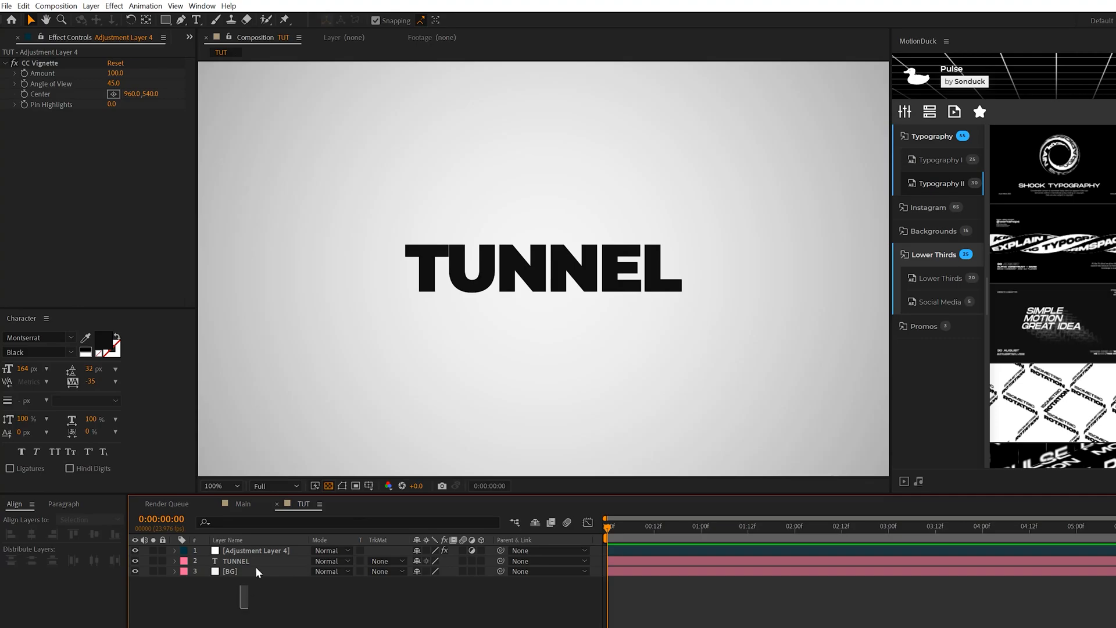
{"action": "key", "text": "ctrl+a"}
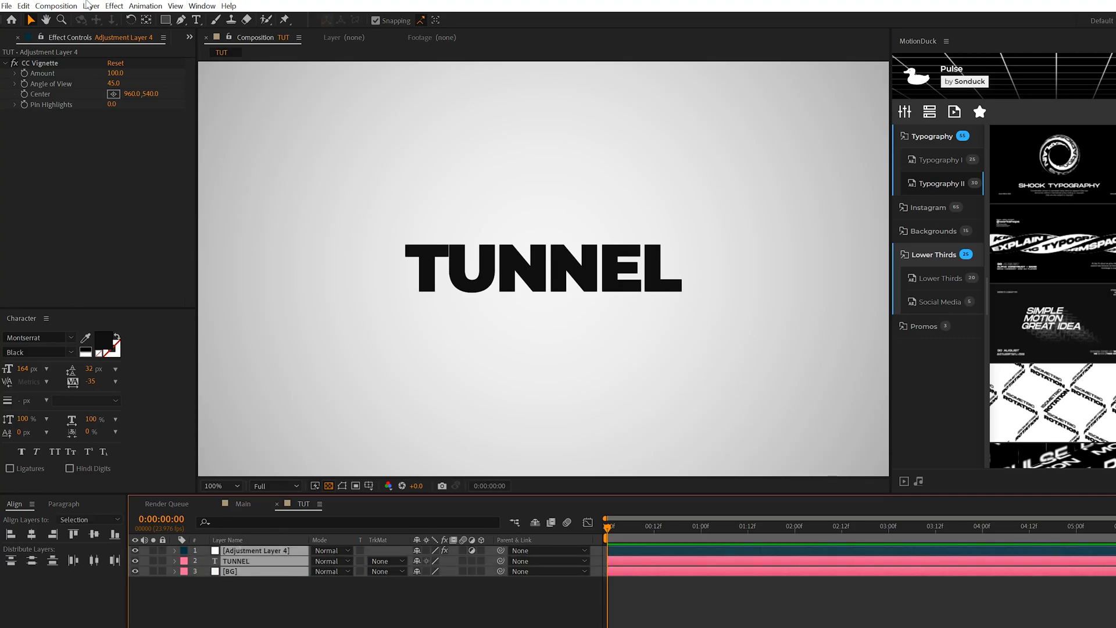
Step: Pre-compose the selected layers as Title Bottom and open the precomp
{"action": "left_click", "coordinate": [91, 6]}
{"action": "left_click", "coordinate": [135, 377]}
{"action": "type", "text": "Title Bottom"}
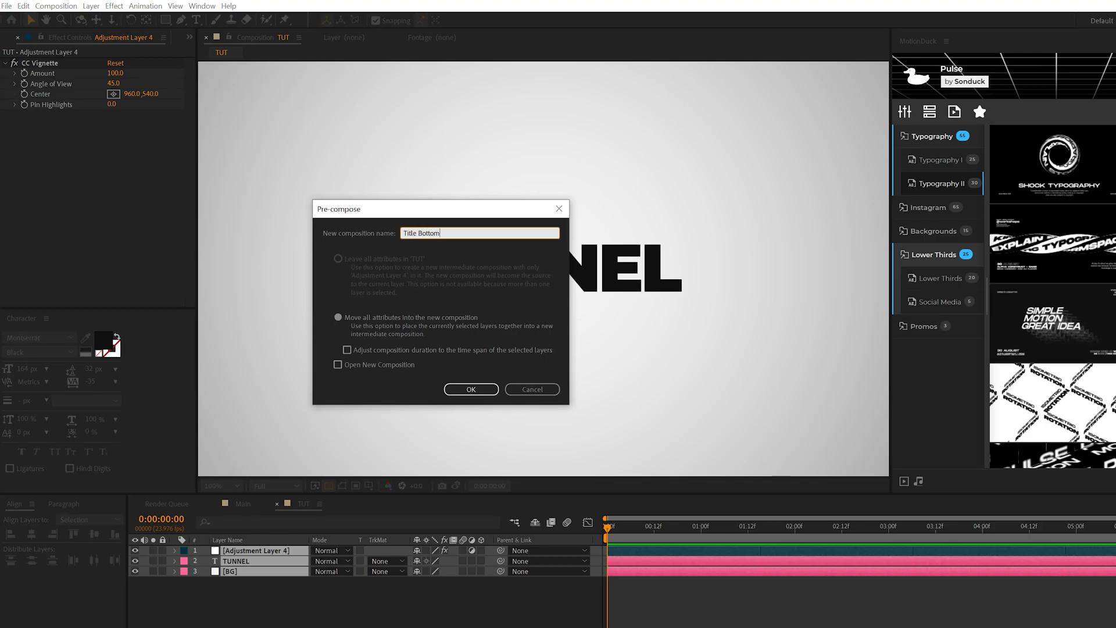
{"action": "key", "text": "Return"}
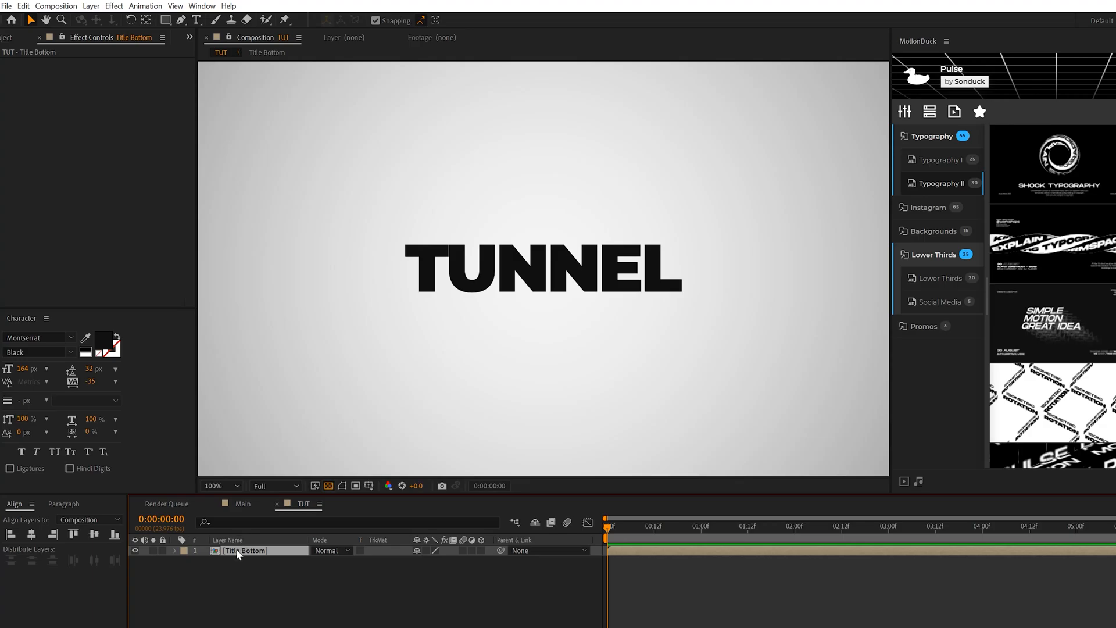
{"action": "double_click", "coordinate": [237, 548]}
Step: Resize the Title Bottom composition to 717×176 px to frame the text tightly
{"action": "left_click", "coordinate": [55, 6]}
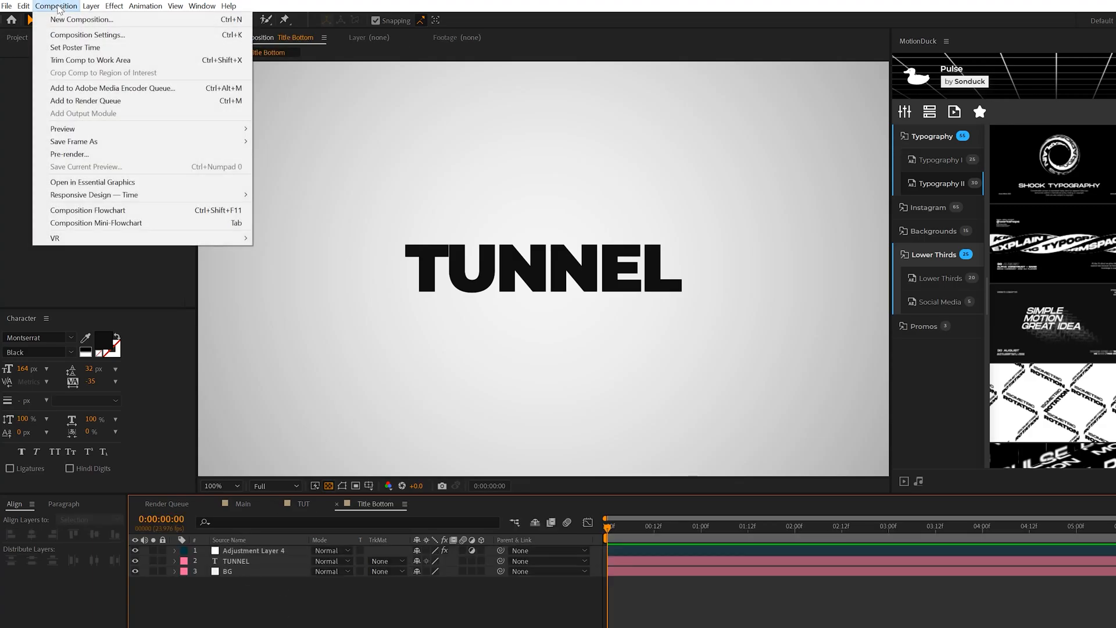
{"action": "left_click", "coordinate": [210, 39]}
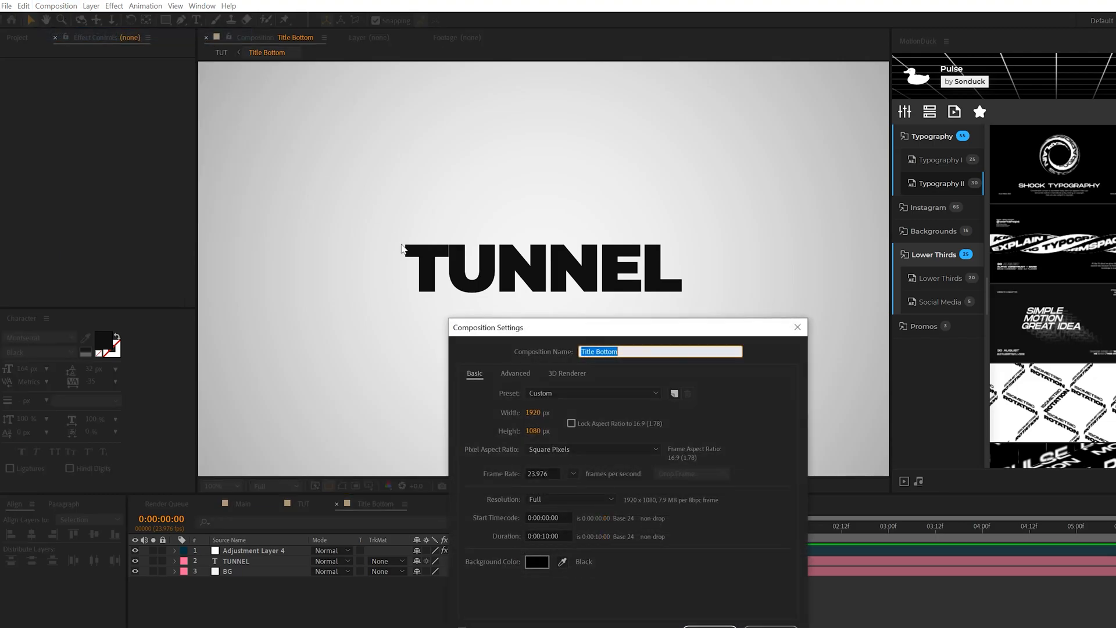
{"action": "left_click_drag", "start_coordinate": [534, 412], "coordinate": [510, 412]}
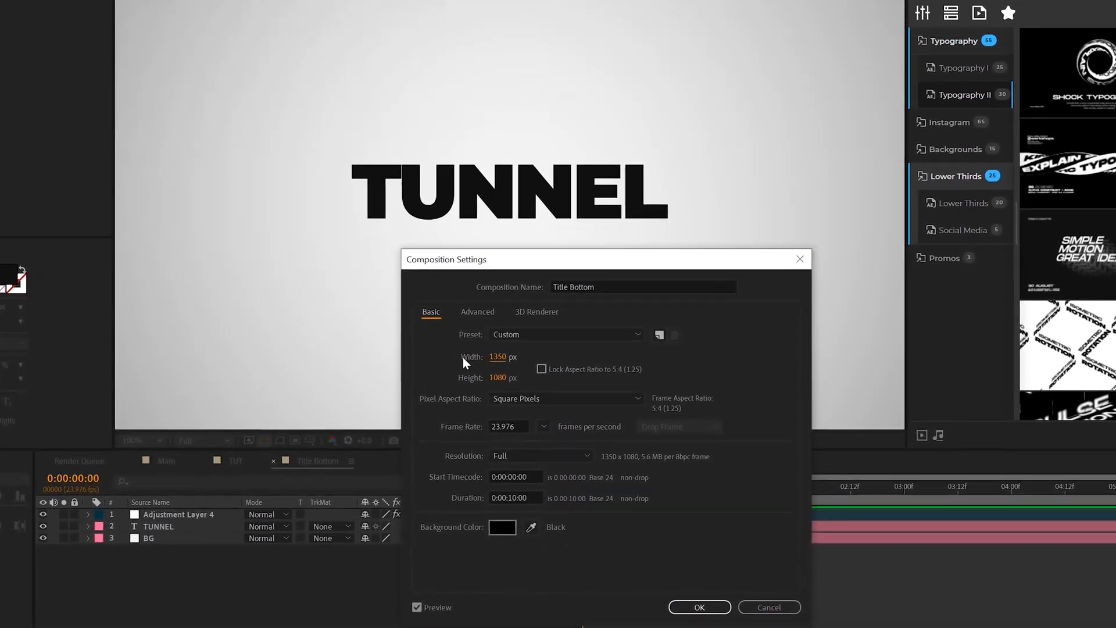
{"action": "mouse_move", "coordinate": [477, 355]}
{"action": "left_mouse_down"}
{"action": "mouse_move", "coordinate": [481, 377]}
{"action": "mouse_move", "coordinate": [502, 381]}
{"action": "mouse_move", "coordinate": [474, 353]}
{"action": "mouse_move", "coordinate": [499, 370]}
{"action": "mouse_move", "coordinate": [480, 368]}
{"action": "left_mouse_up"}
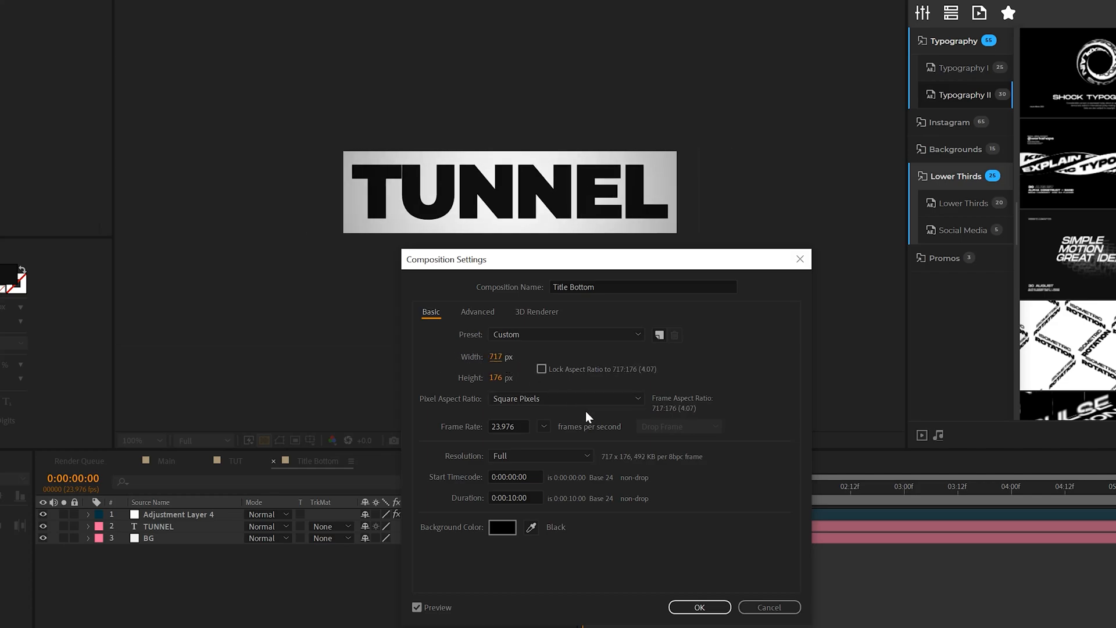
{"action": "left_click", "coordinate": [701, 607]}
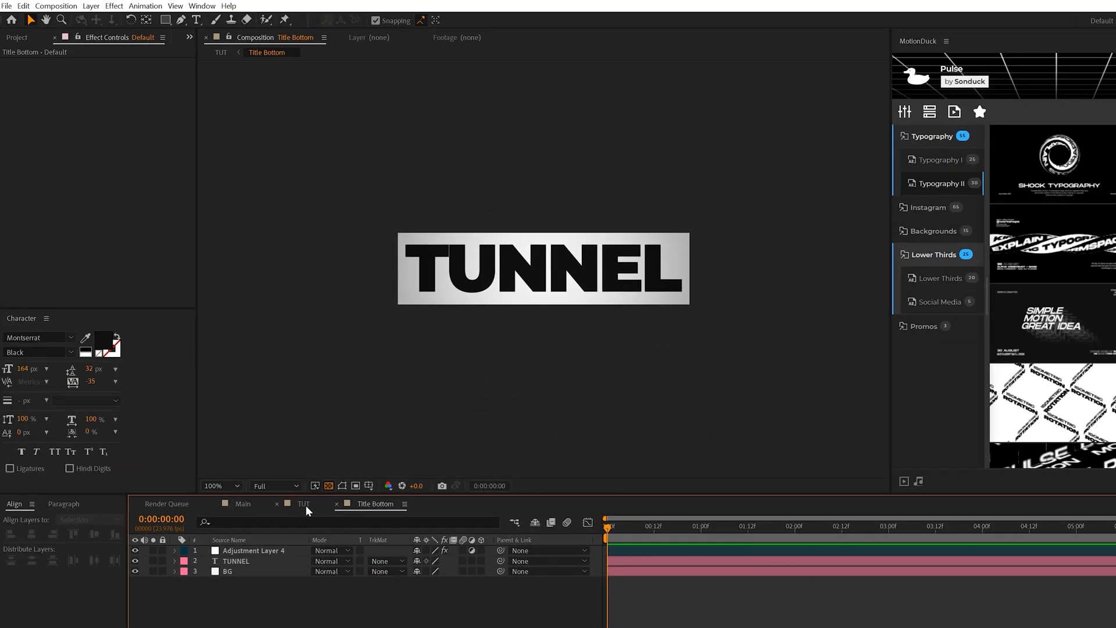
Step: In TUT, apply Motion Tile to Title Bottom and raise Output Height into a tall strip
{"action": "left_click", "coordinate": [305, 504]}
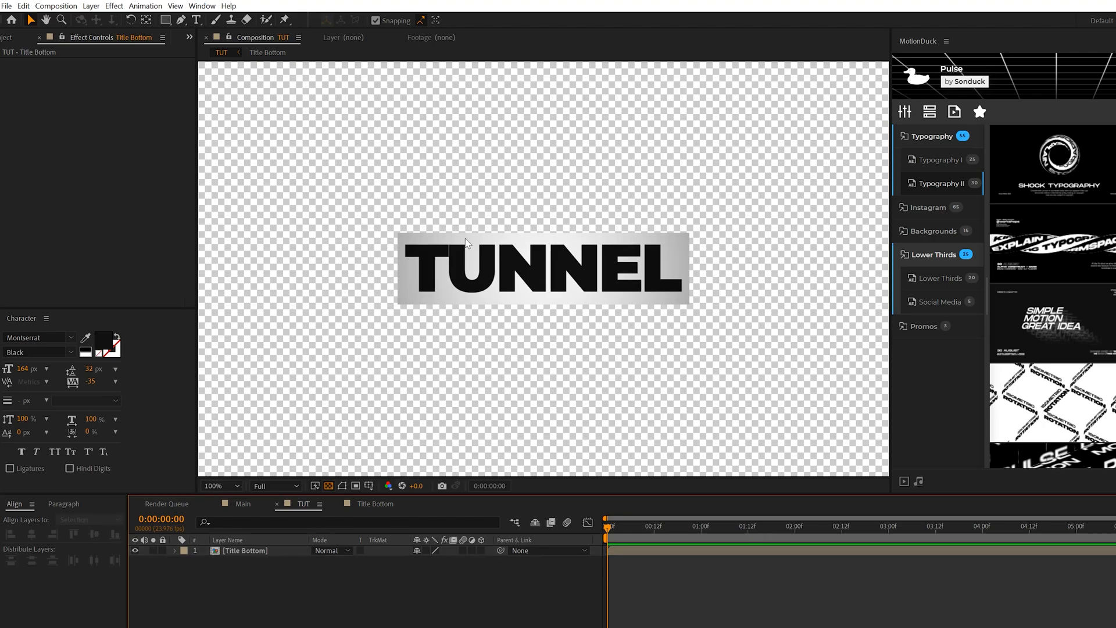
{"action": "left_click", "coordinate": [329, 485]}
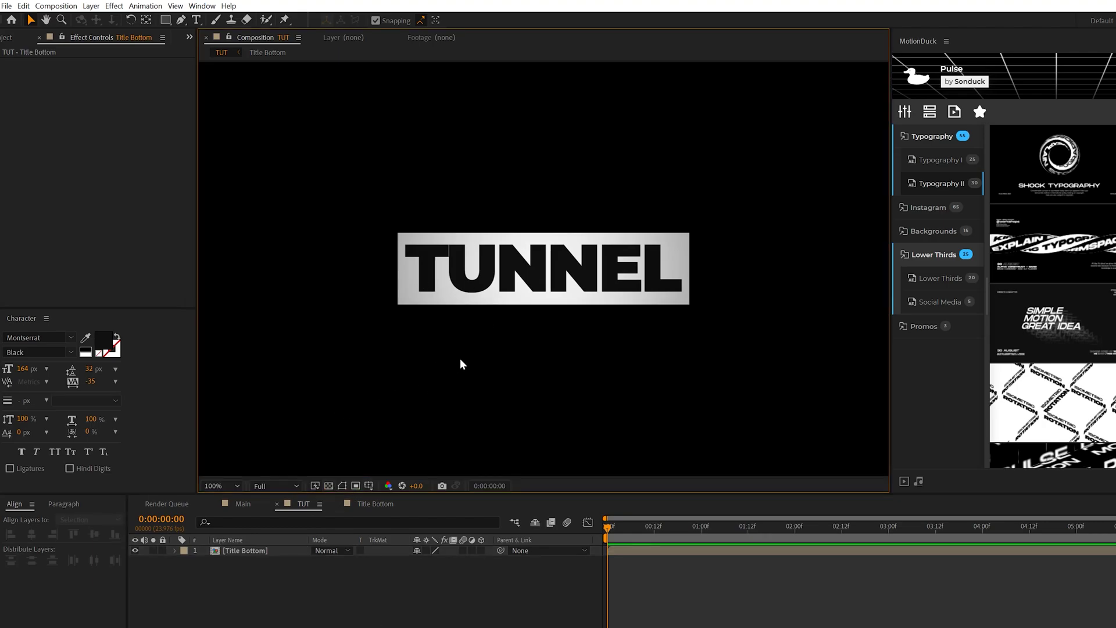
{"action": "left_click", "coordinate": [247, 552]}
{"action": "left_click", "coordinate": [112, 7]}
{"action": "mouse_move", "coordinate": [131, 337]}
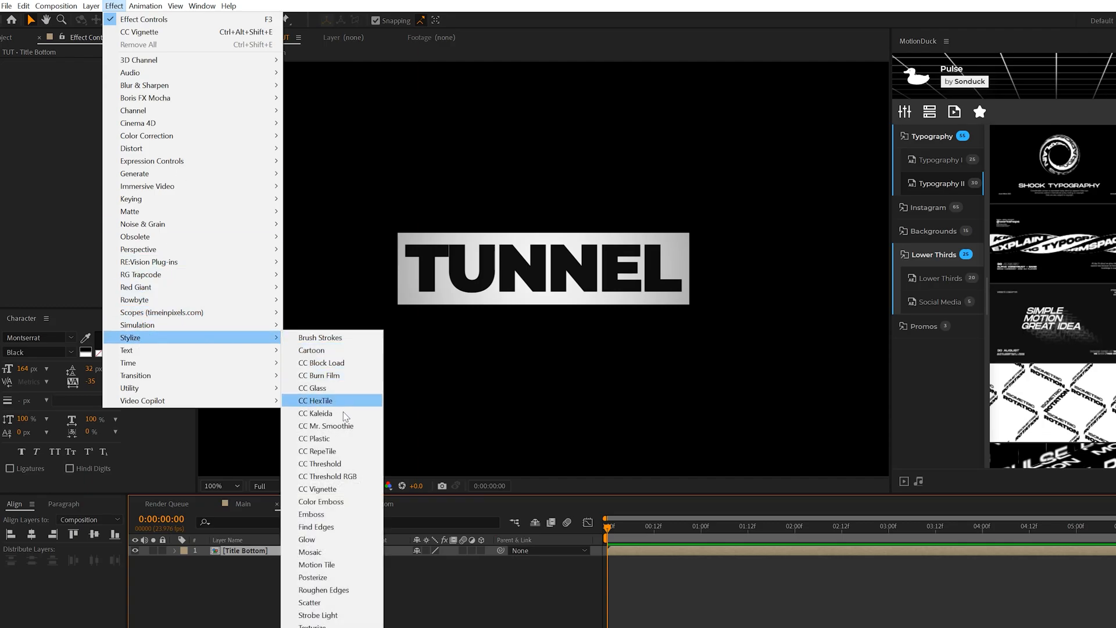
{"action": "left_click", "coordinate": [318, 564]}
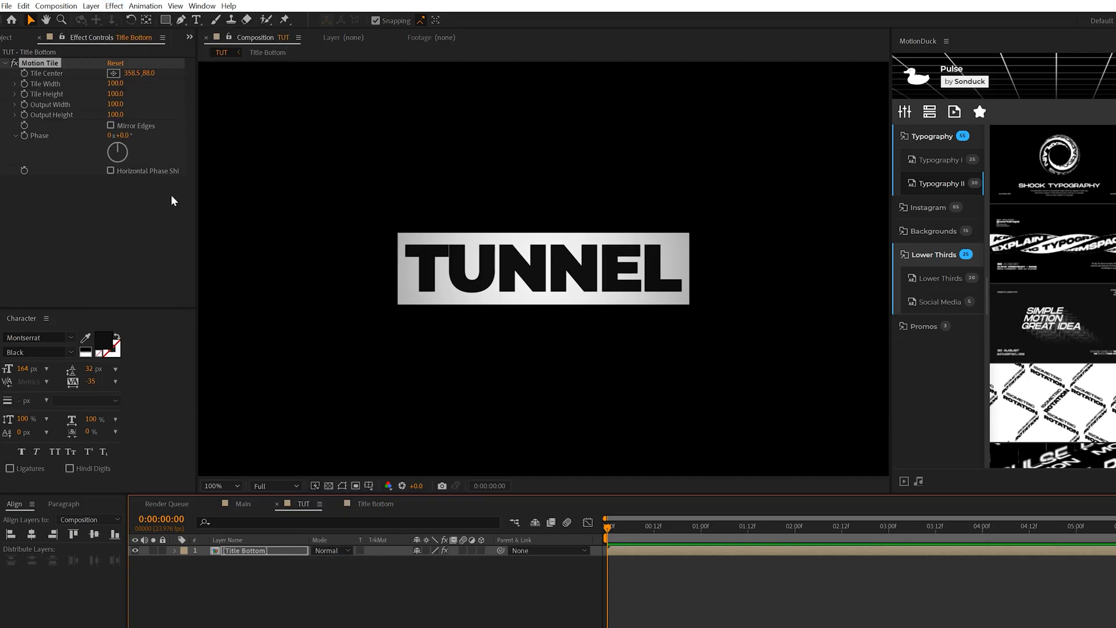
{"action": "left_click", "coordinate": [129, 143]}
{"action": "type", "text": "320"}
{"action": "key", "text": "Return"}
{"action": "left_click_drag", "start_coordinate": [132, 143], "coordinate": [194, 148]}
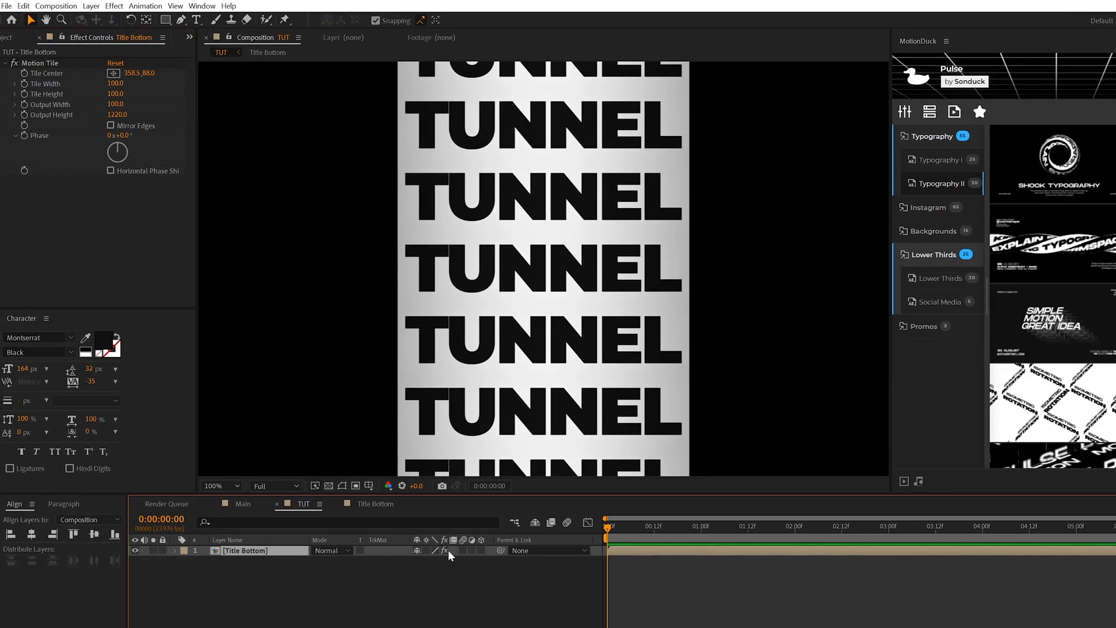
Step: Make Title Bottom a motion-blurred 3D layer with X Rotation -90 and a lowered Position Y floor
{"action": "left_click", "coordinate": [463, 552]}
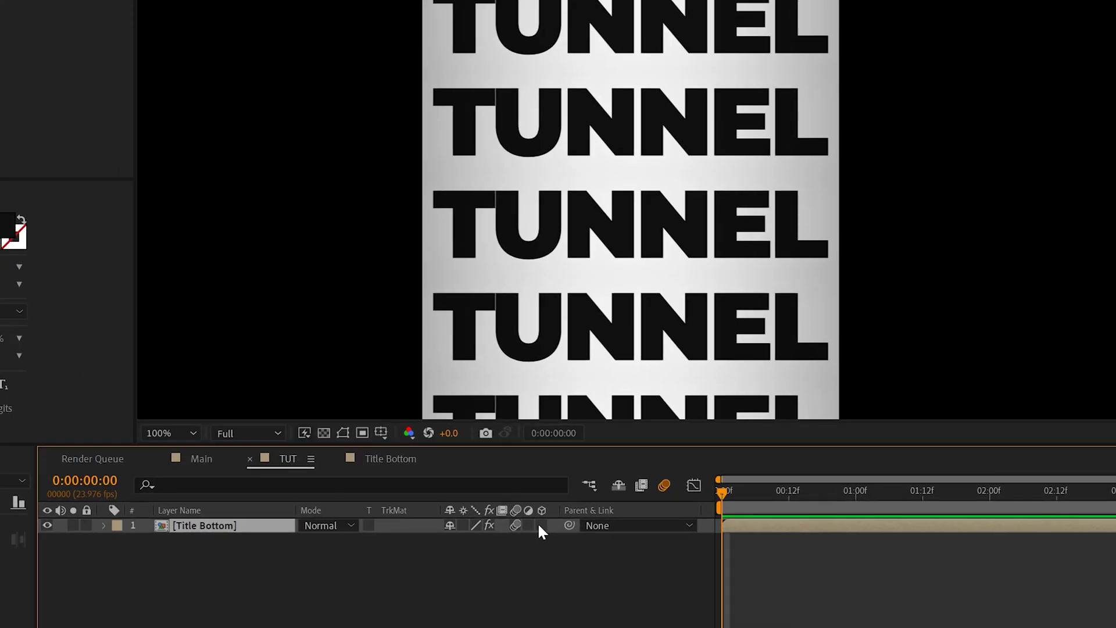
{"action": "left_click", "coordinate": [537, 525]}
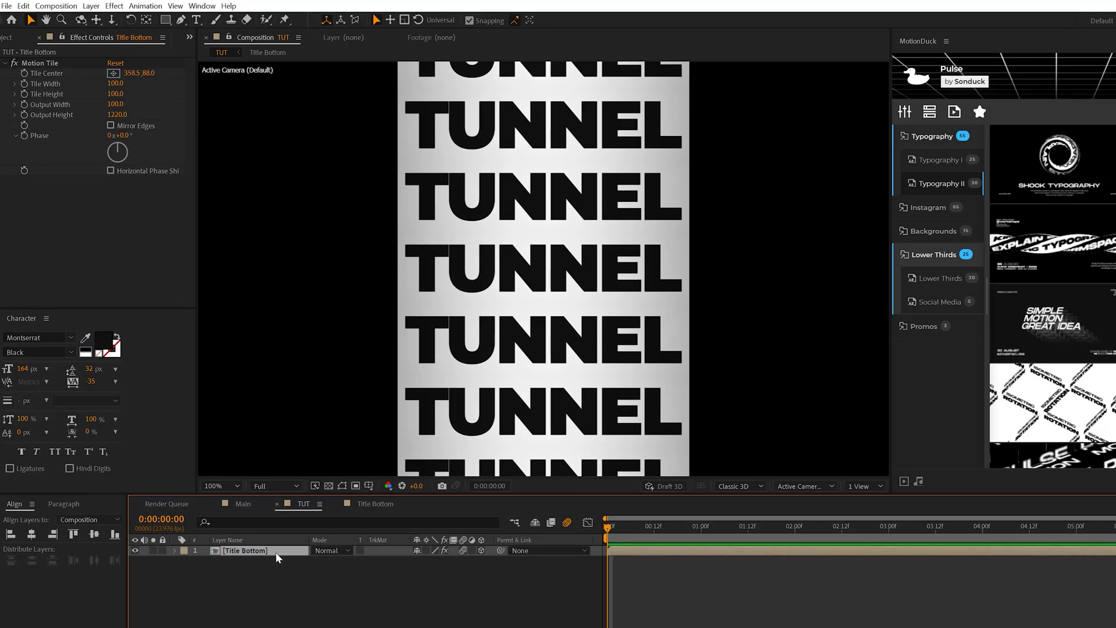
{"action": "key", "text": "r"}
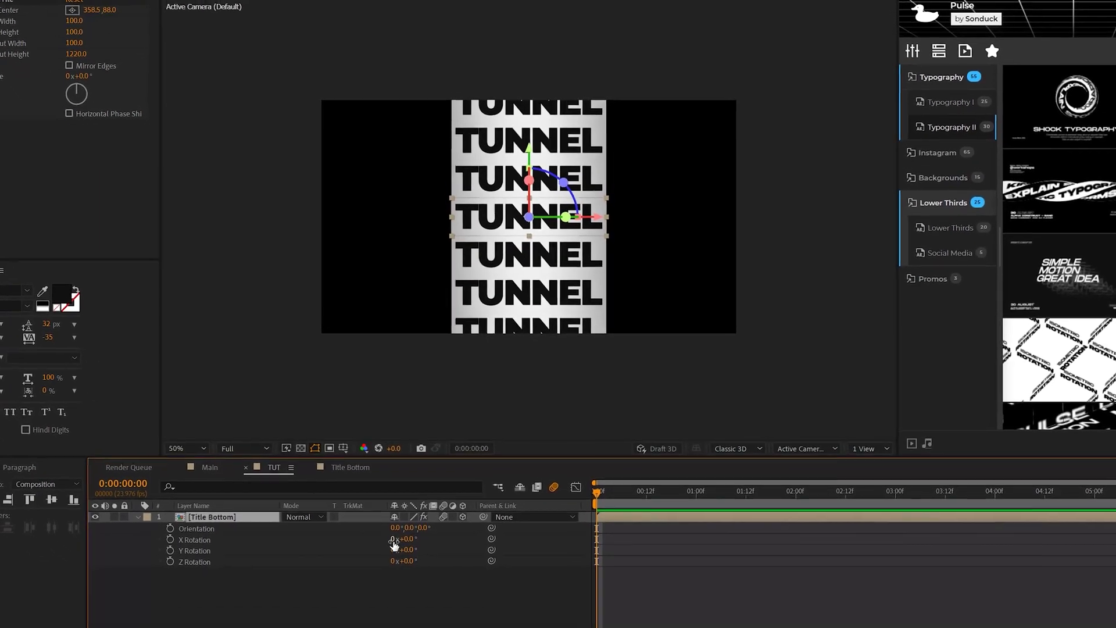
{"action": "left_click", "coordinate": [427, 571]}
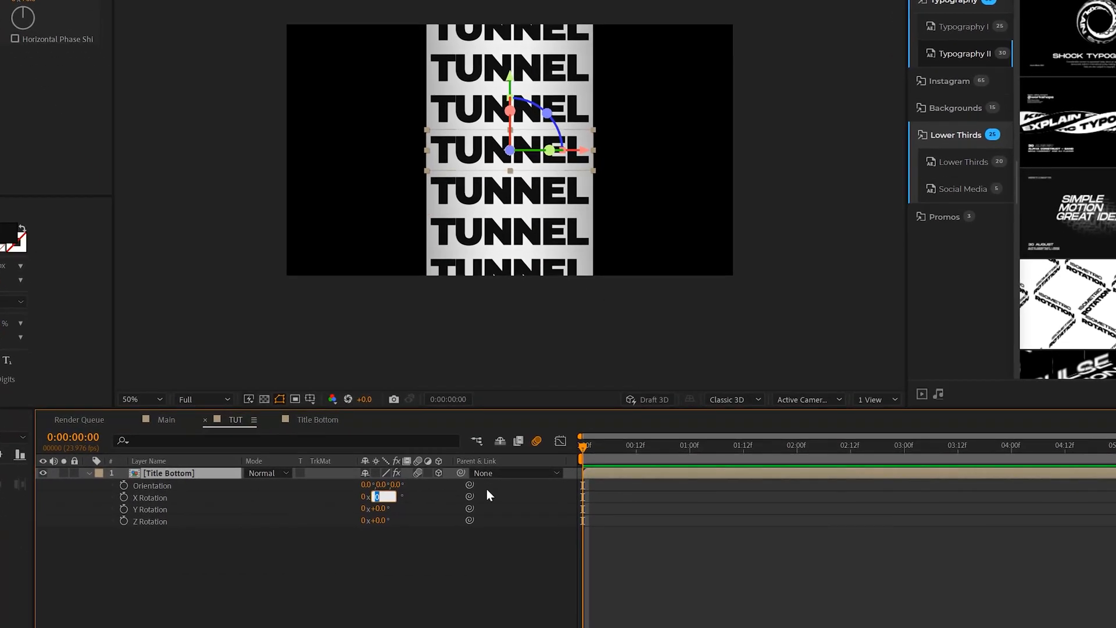
{"action": "type", "text": "-90"}
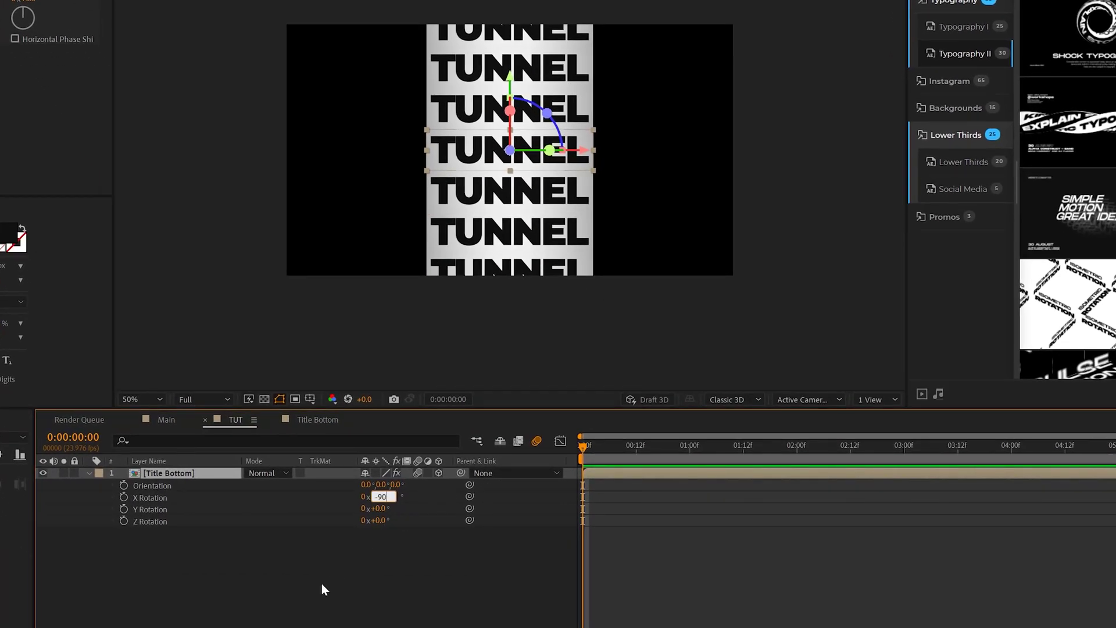
{"action": "left_click", "coordinate": [322, 583]}
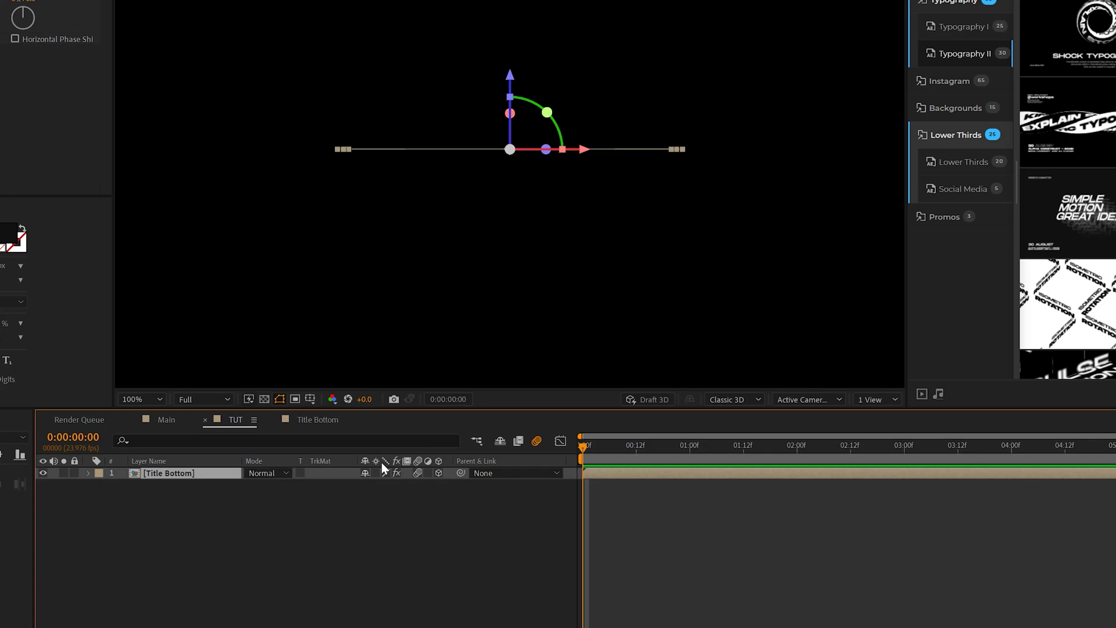
{"action": "key", "text": "p"}
{"action": "key", "text": "Down"}
{"action": "key", "text": "Down"}
{"action": "key", "text": "Down"}
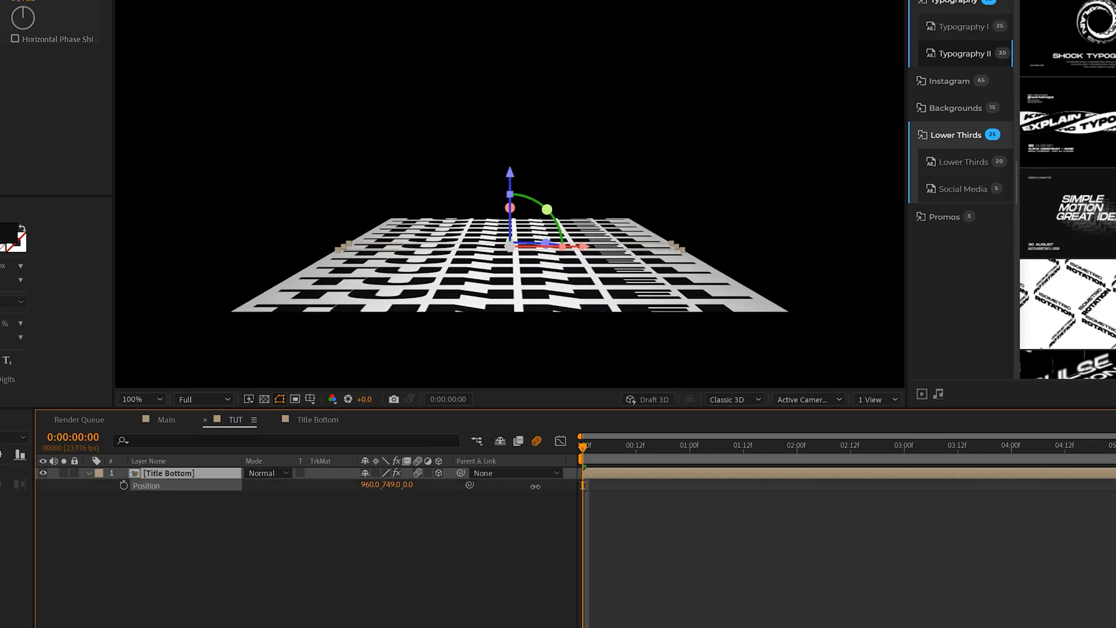
{"action": "left_click", "coordinate": [284, 451]}
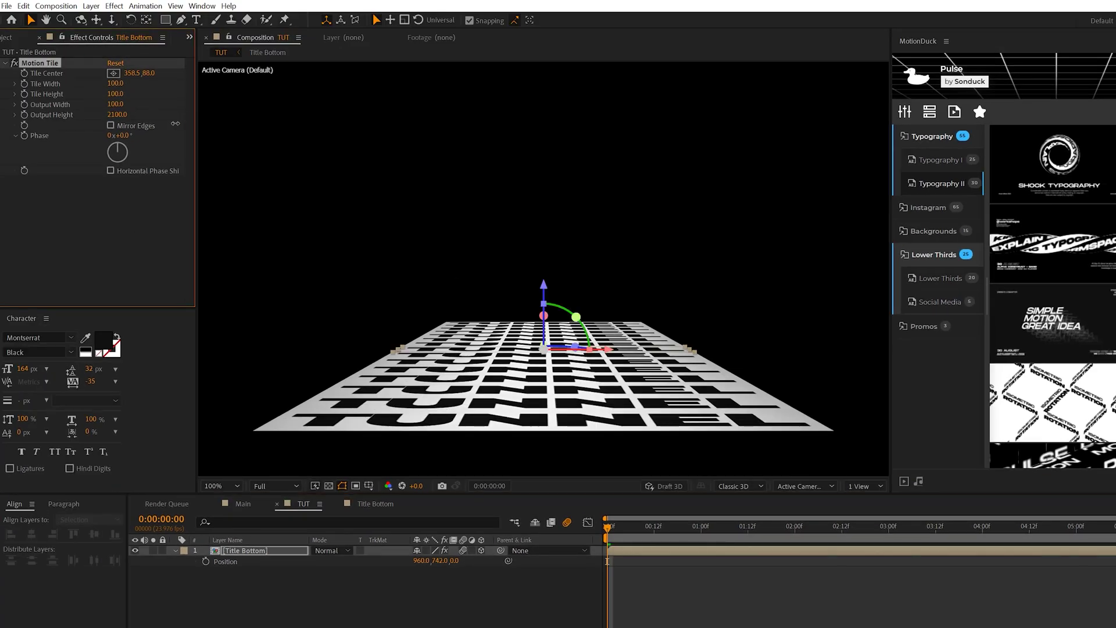
Step: Extend the tiled floor, duplicate Title Bottom and raise the copy's Position Y to 417 as a ceiling
{"action": "left_click_drag", "start_coordinate": [175, 125], "coordinate": [225, 125]}
{"action": "left_click", "coordinate": [252, 551]}
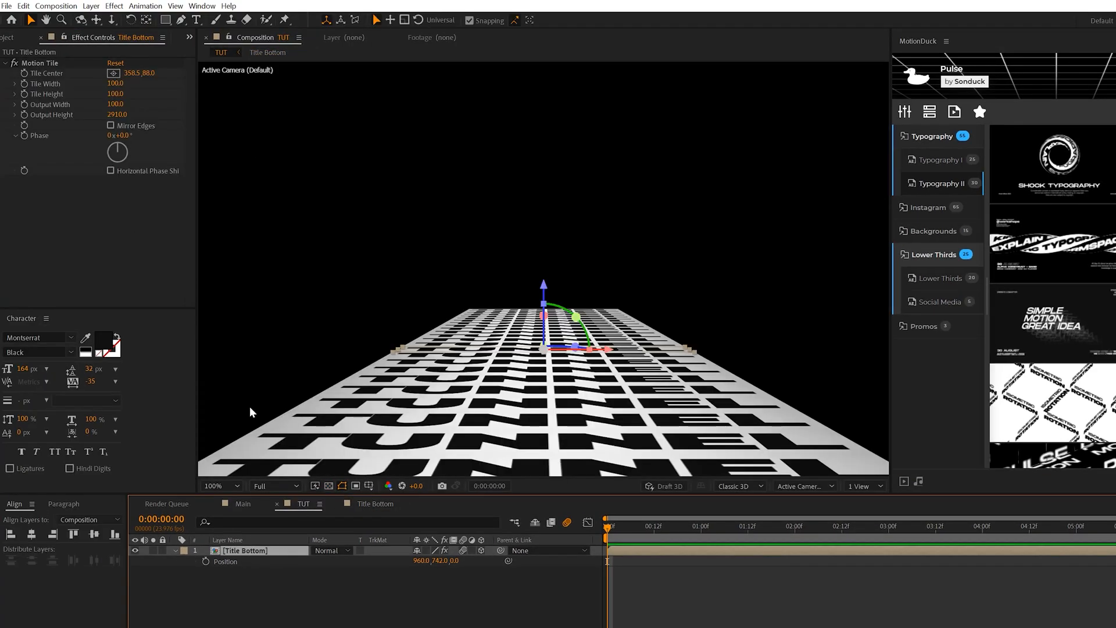
{"action": "left_click", "coordinate": [24, 6]}
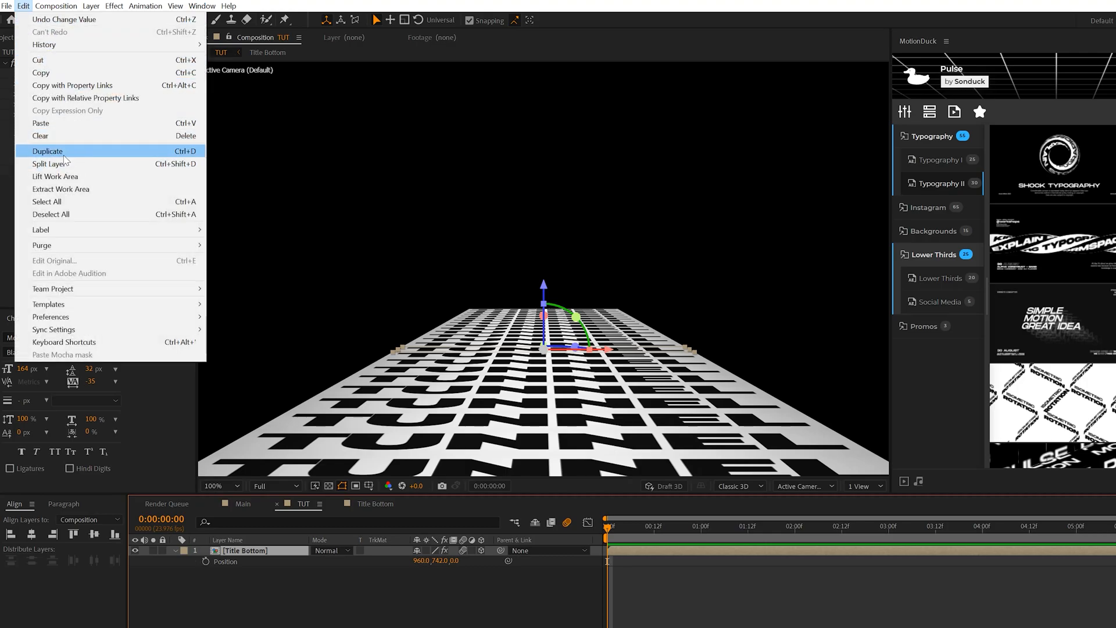
{"action": "left_click", "coordinate": [39, 149]}
{"action": "key", "text": "p"}
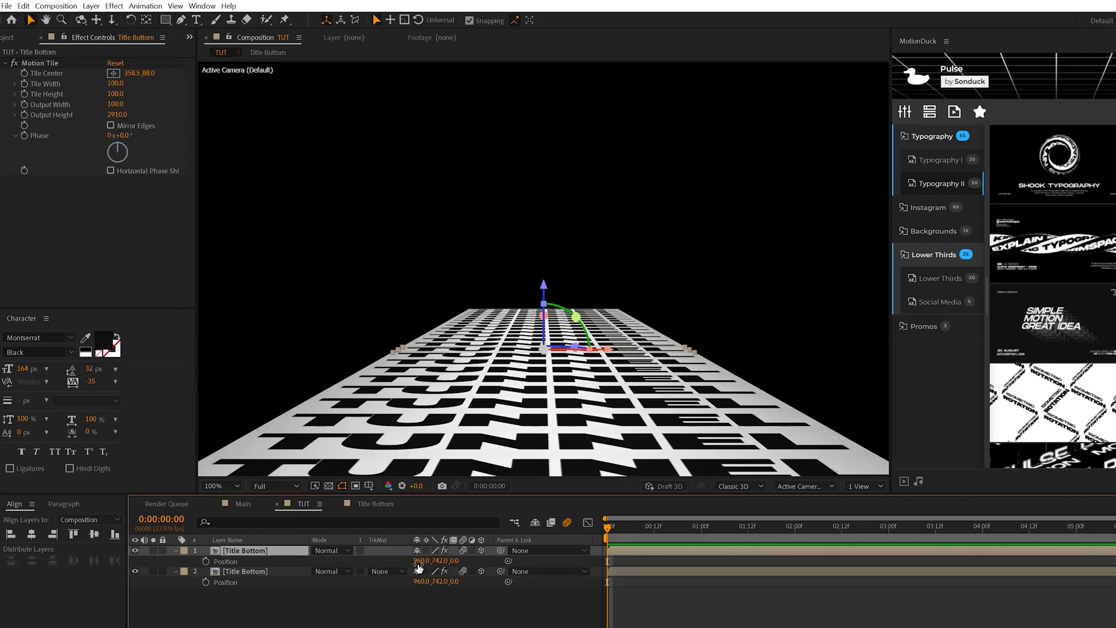
{"action": "left_click_drag", "start_coordinate": [440, 560], "coordinate": [409, 560]}
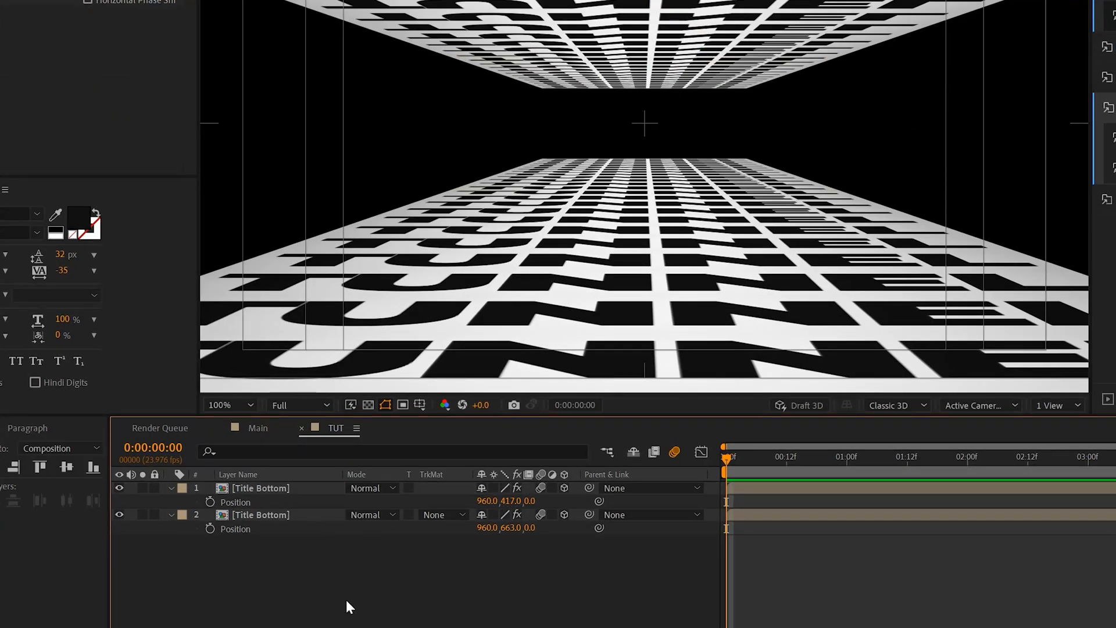
Step: Flip the ceiling copy vertically and bring up the Main composition
{"action": "left_click", "coordinate": [266, 494]}
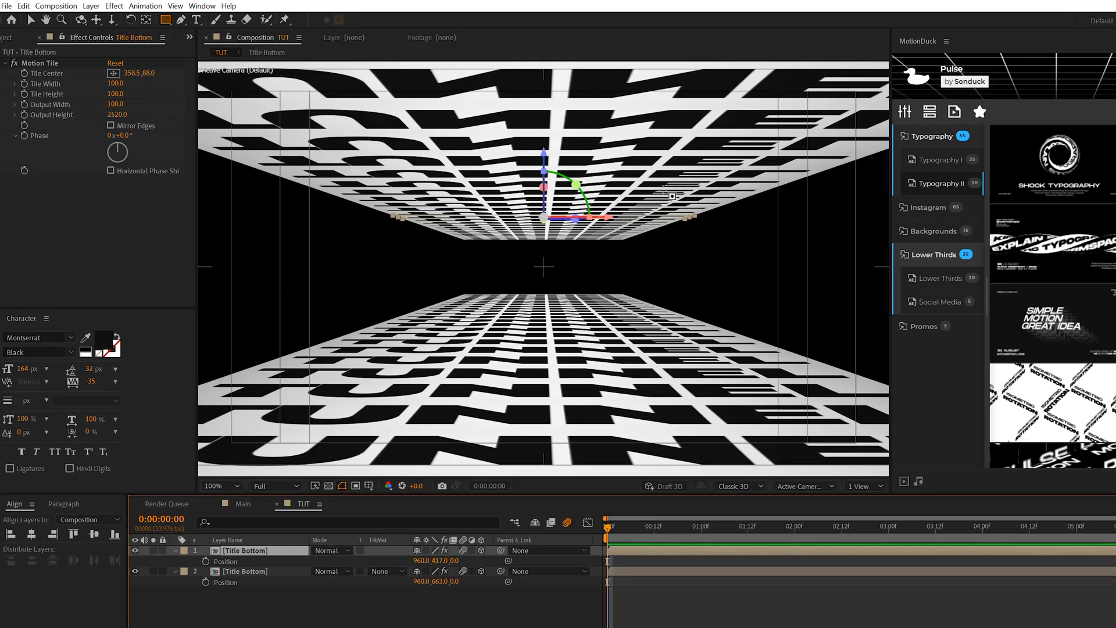
{"action": "left_click", "coordinate": [91, 6]}
{"action": "mouse_move", "coordinate": [114, 139]}
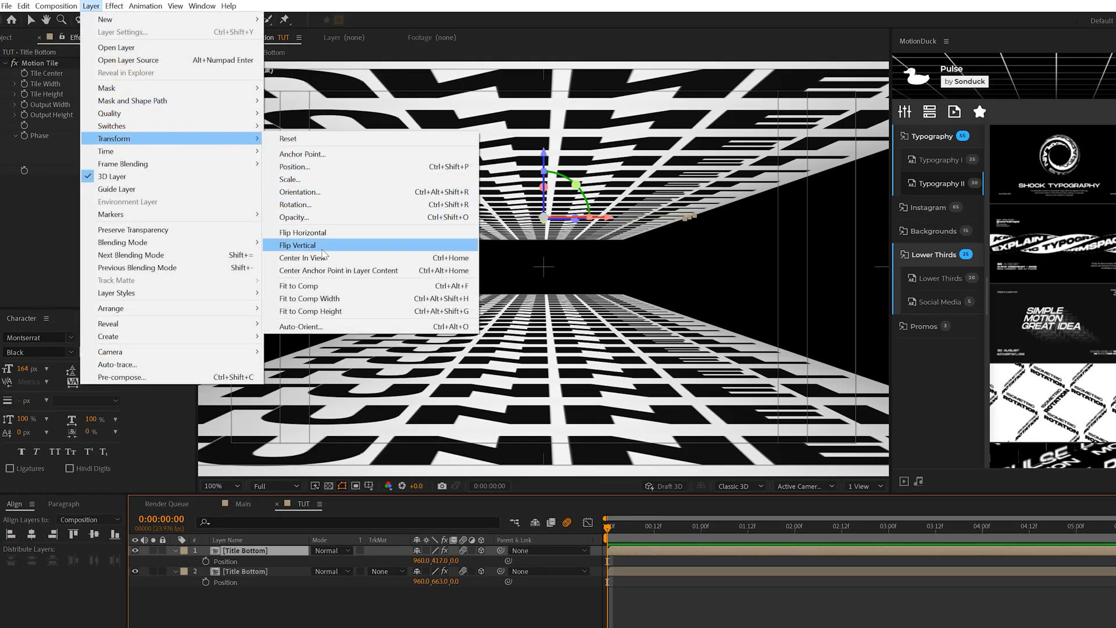
{"action": "left_click", "coordinate": [301, 245]}
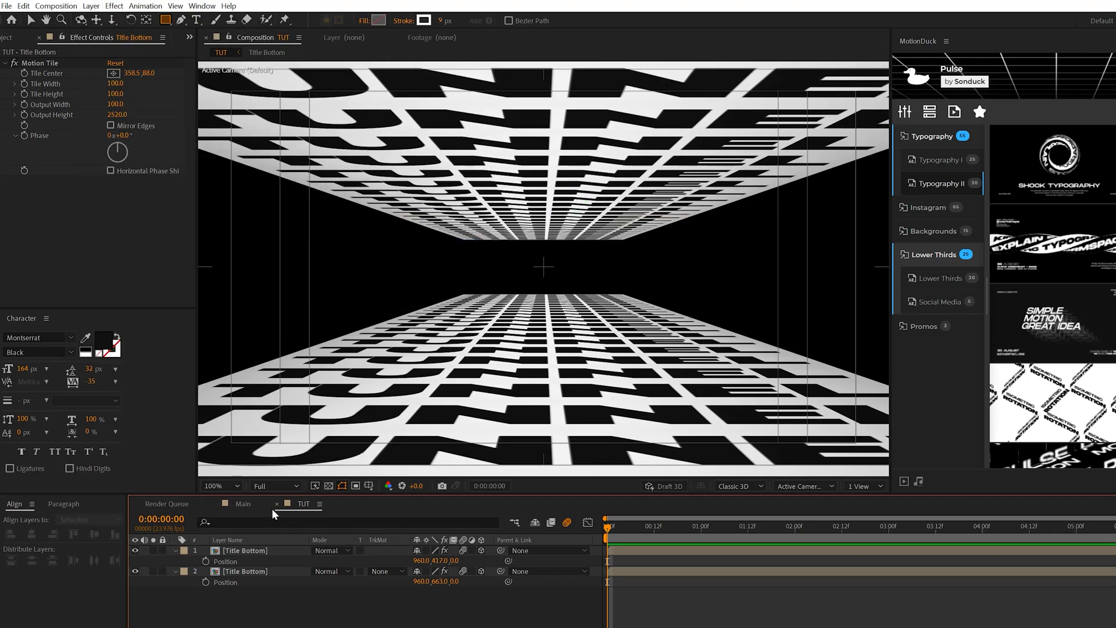
{"action": "left_click", "coordinate": [251, 503]}
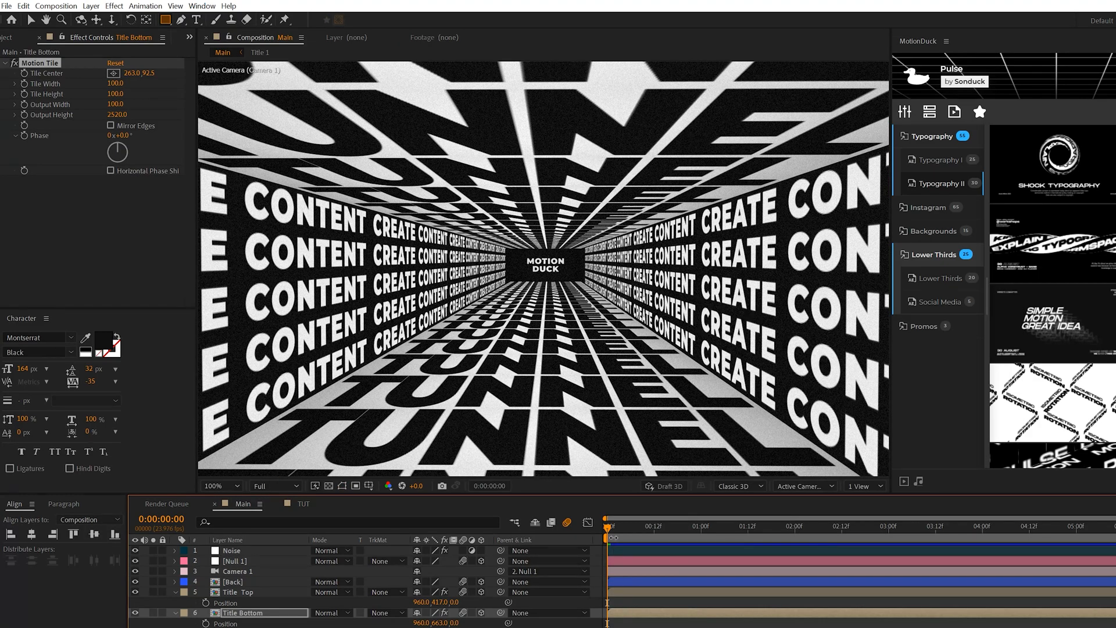
Step: After scrubbing the Main reference, add a new camera to the TUT composition
{"action": "left_click_drag", "start_coordinate": [608, 527], "coordinate": [976, 528]}
{"action": "left_click", "coordinate": [303, 504]}
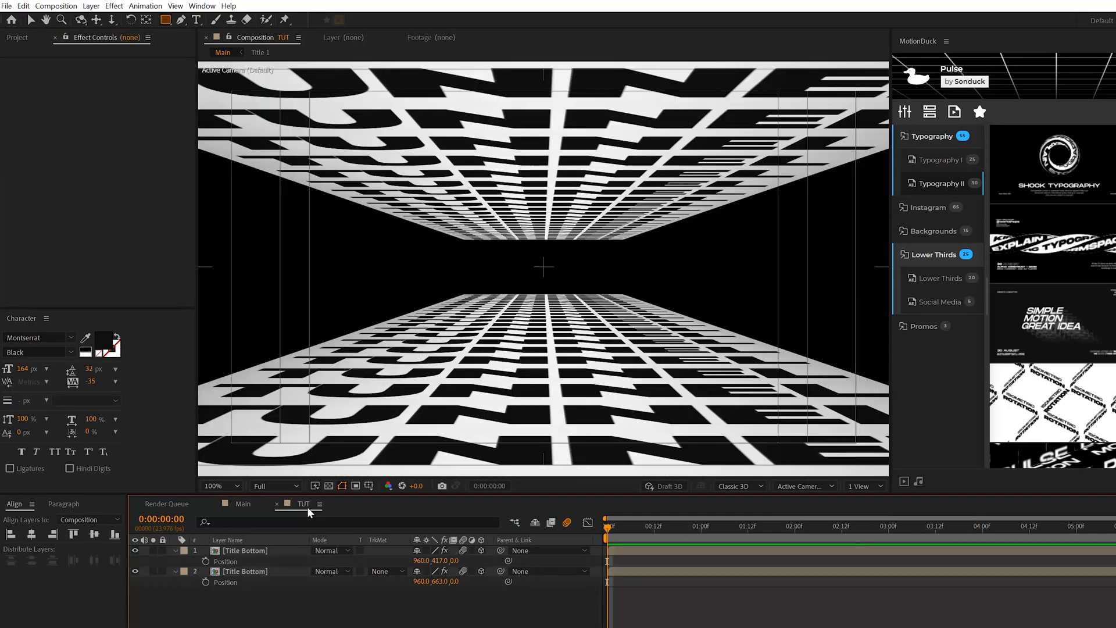
{"action": "key", "text": "p"}
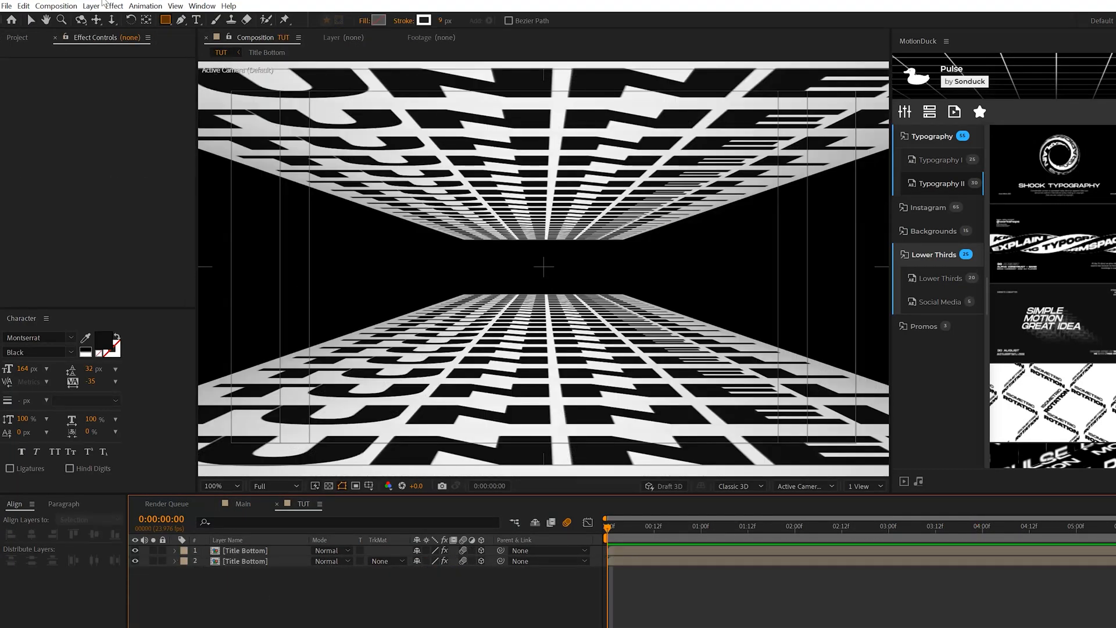
{"action": "left_click", "coordinate": [91, 6]}
{"action": "left_click", "coordinate": [315, 52]}
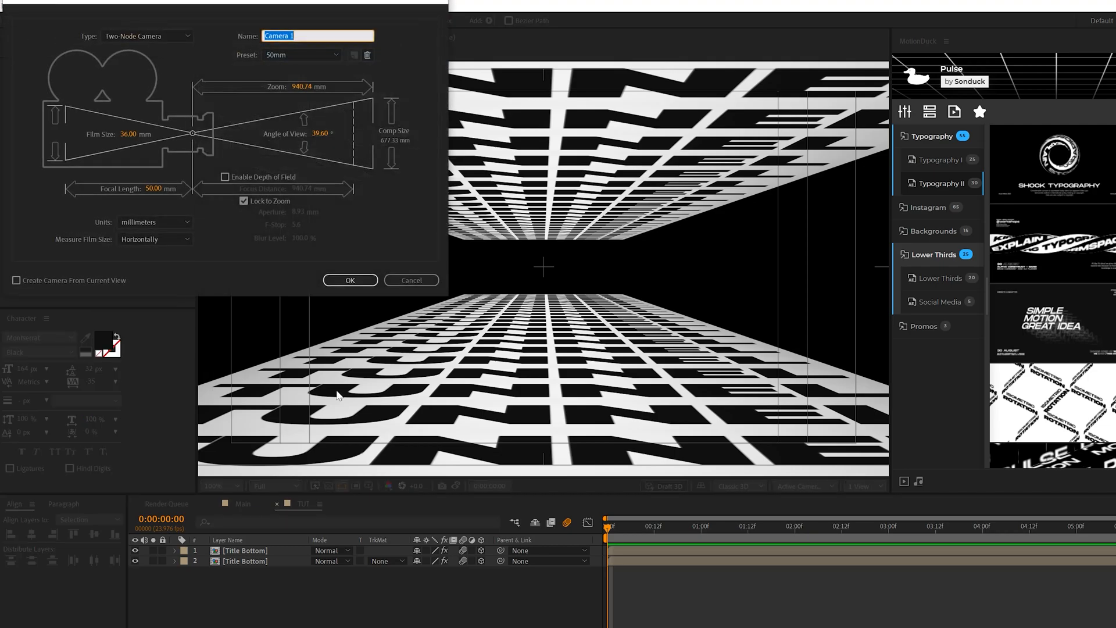
{"action": "left_click", "coordinate": [351, 280]}
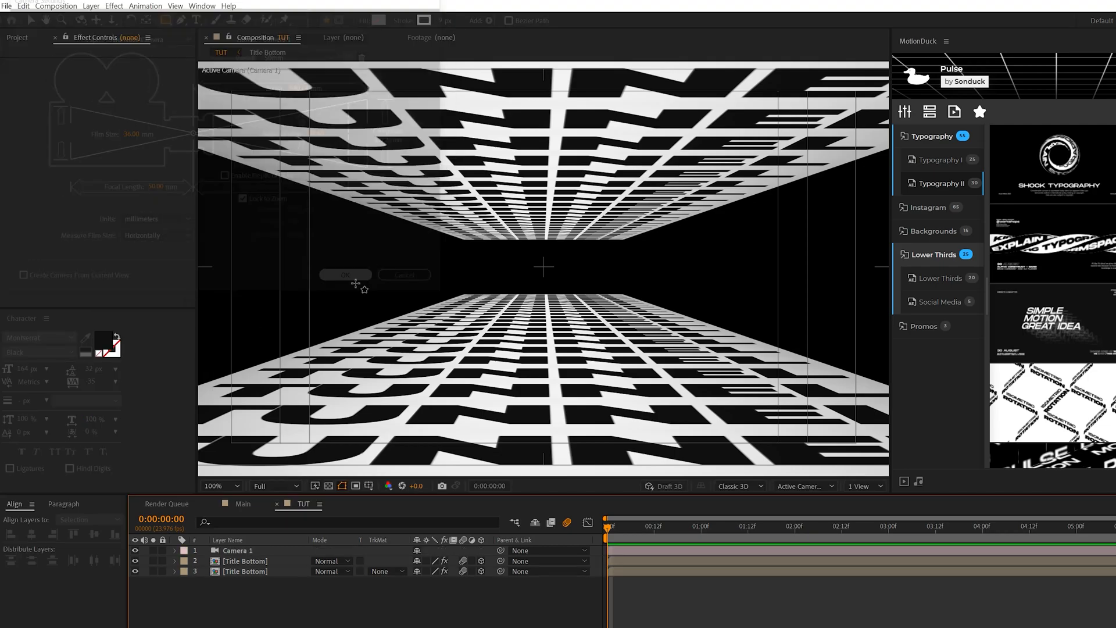
Step: Add a null object, parent Camera 1 to Null 2 and make the null 3D
{"action": "left_click", "coordinate": [90, 6]}
{"action": "mouse_move", "coordinate": [105, 19]}
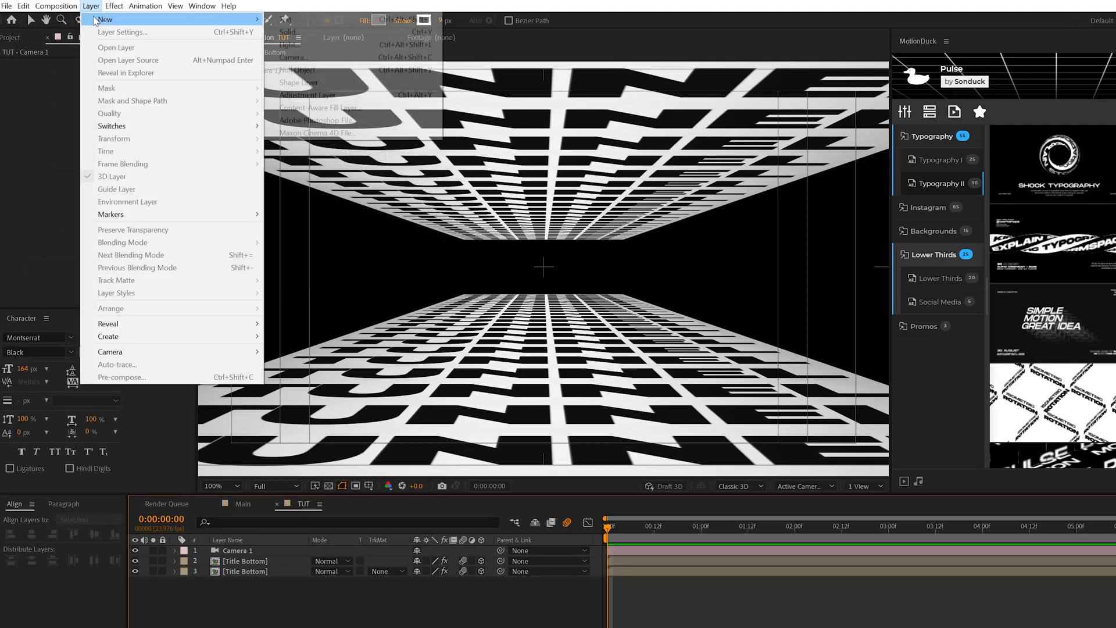
{"action": "left_click", "coordinate": [314, 65]}
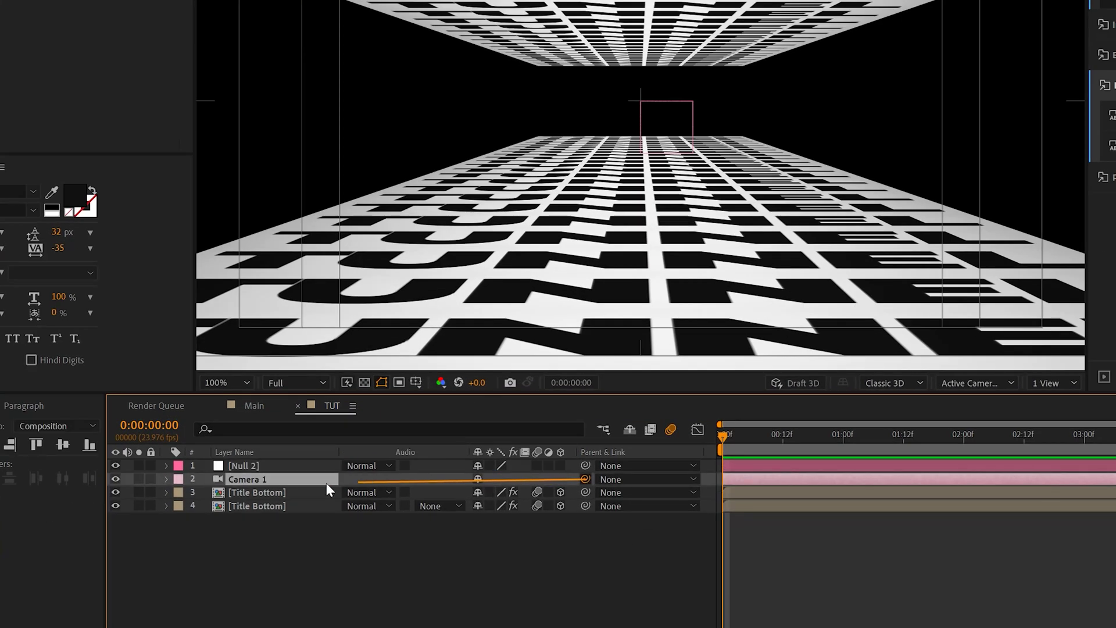
{"action": "left_click_drag", "start_coordinate": [327, 482], "coordinate": [244, 469]}
{"action": "key", "text": "p"}
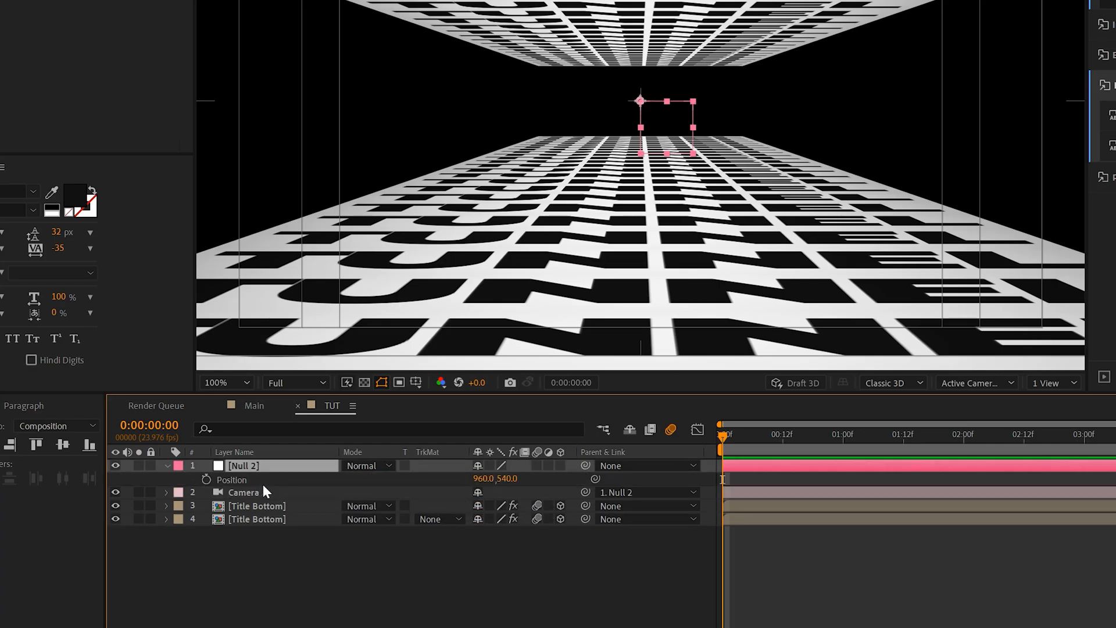
{"action": "left_click", "coordinate": [561, 465]}
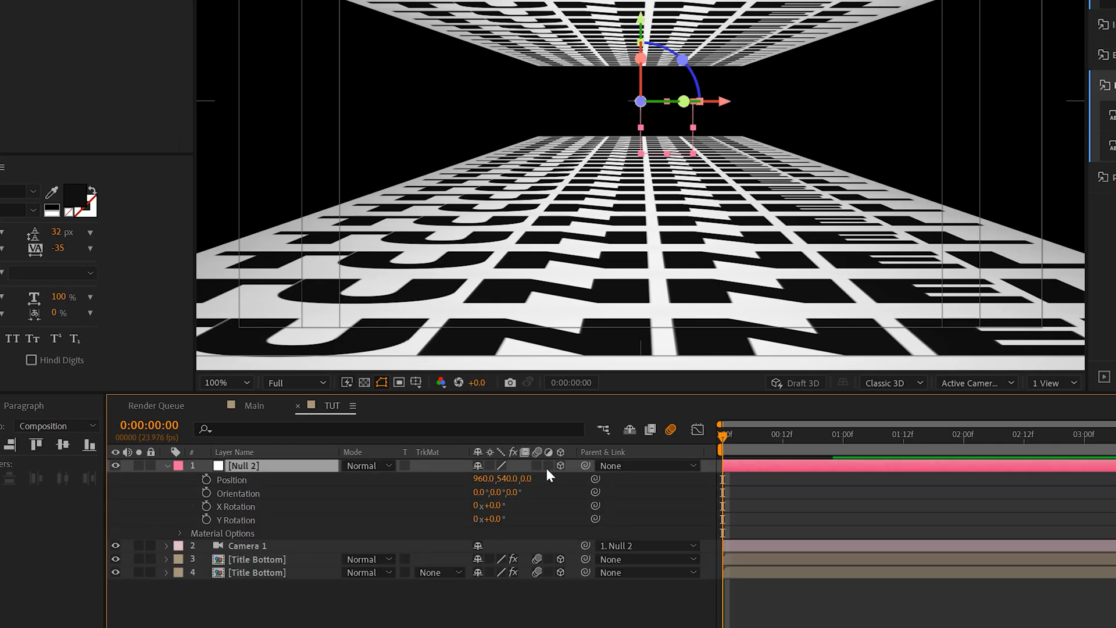
Step: Keyframe Null 2's Position at 0:00 and push Z to 3100 at 2:00
{"action": "left_click", "coordinate": [207, 479]}
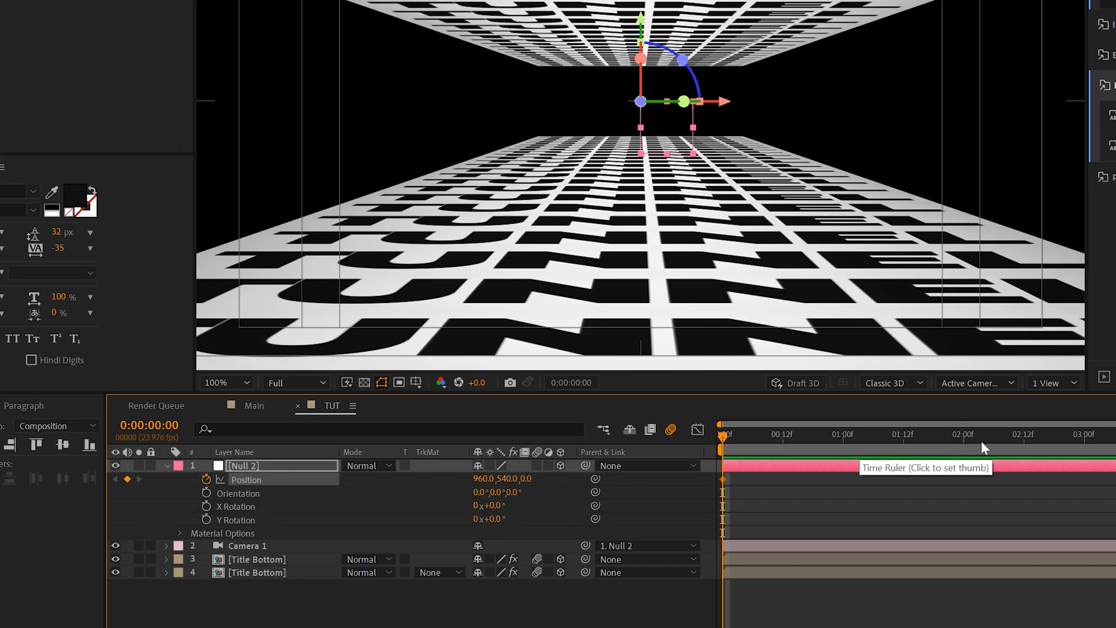
{"action": "left_click_drag", "start_coordinate": [881, 440], "coordinate": [964, 448]}
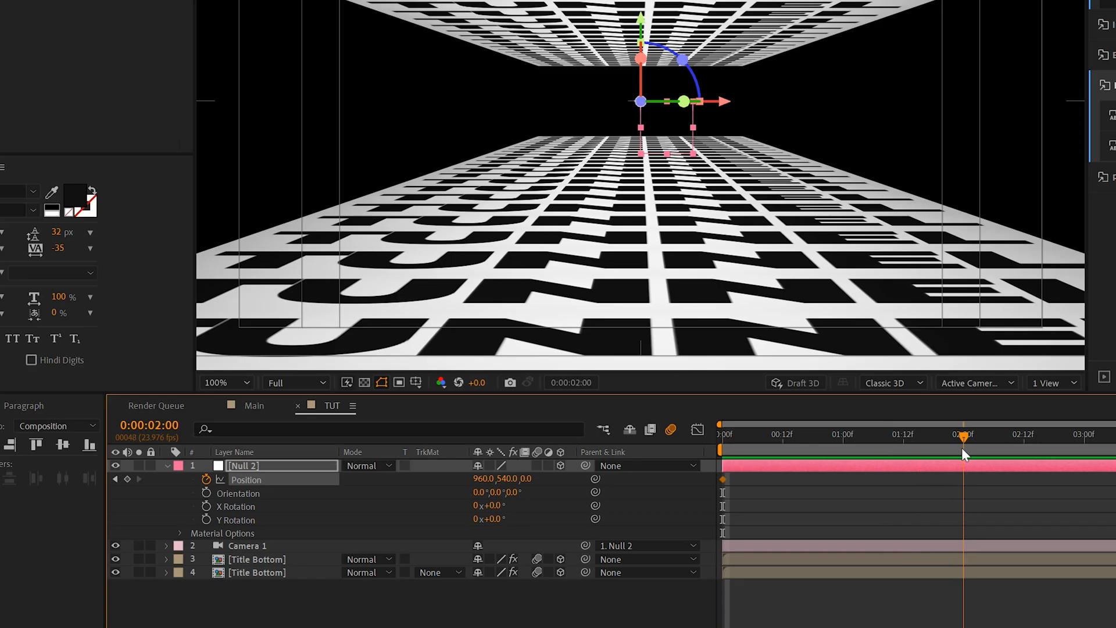
{"action": "mouse_move", "coordinate": [525, 478]}
{"action": "left_mouse_down"}
{"action": "mouse_move", "coordinate": [610, 479]}
{"action": "mouse_move", "coordinate": [484, 500]}
{"action": "left_mouse_up"}
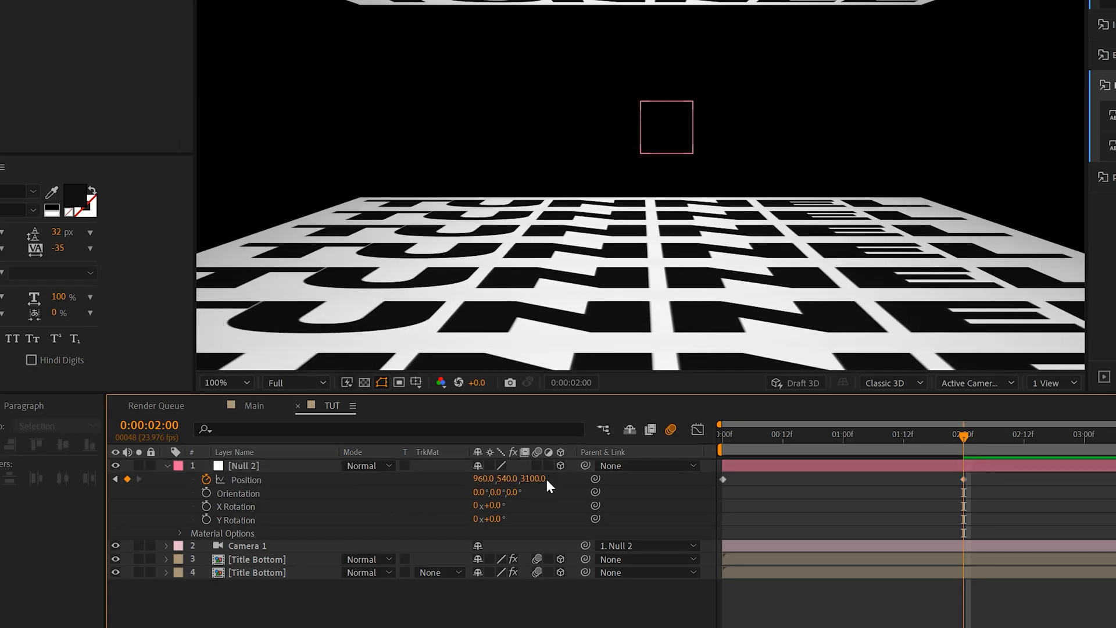
{"action": "left_click", "coordinate": [723, 433]}
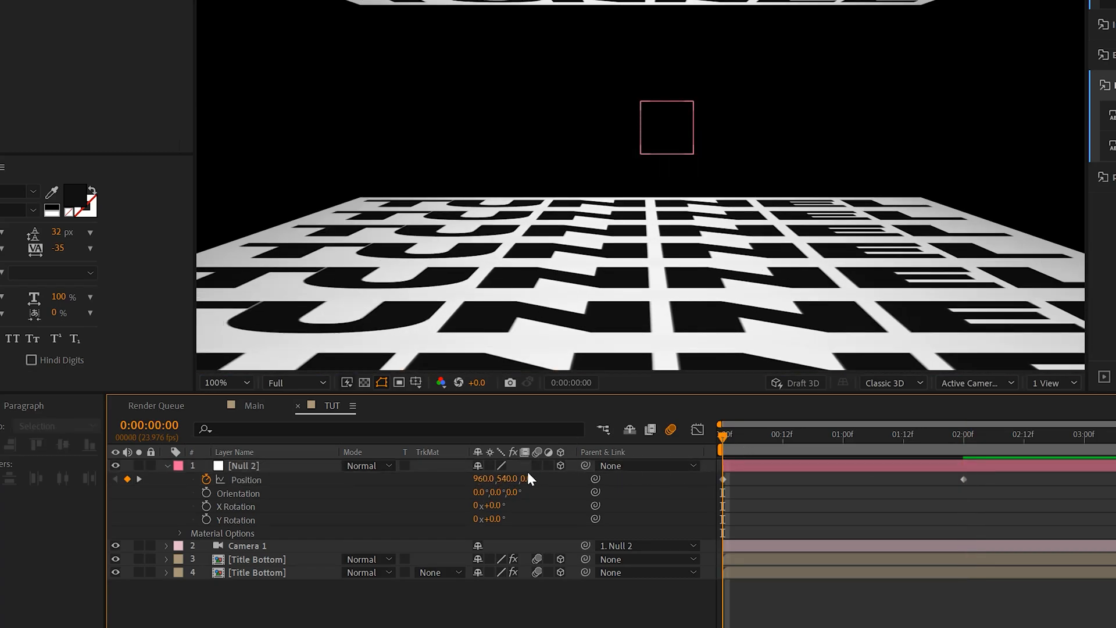
Step: Scrub the timeline to preview the camera flying down the tunnel
{"action": "left_click_drag", "start_coordinate": [527, 479], "coordinate": [488, 489]}
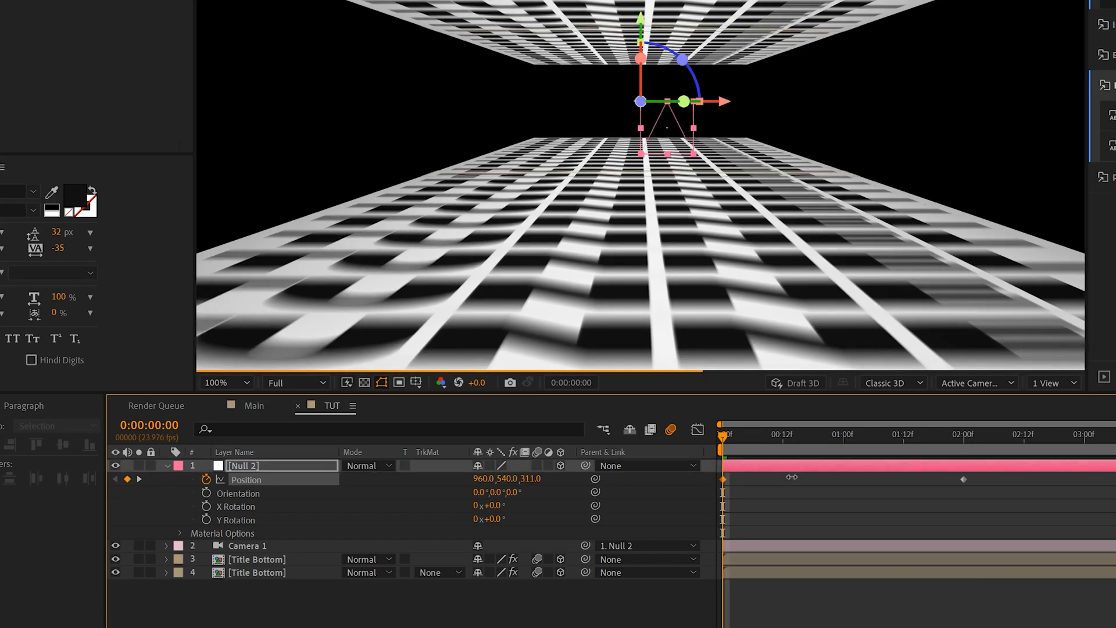
{"action": "left_click_drag", "start_coordinate": [791, 476], "coordinate": [849, 474]}
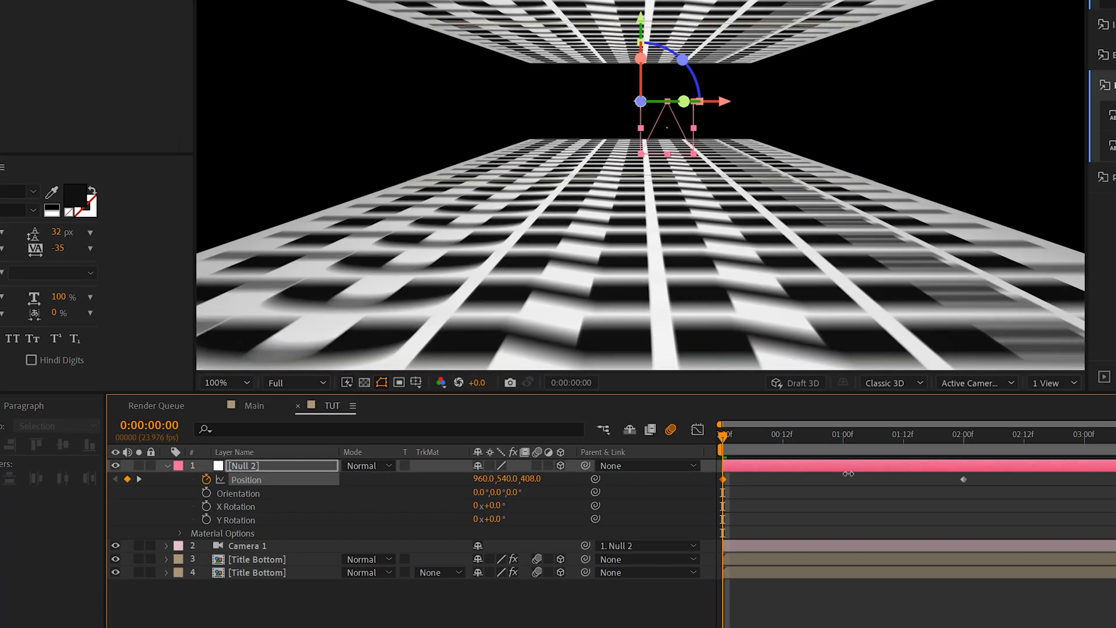
{"action": "left_click_drag", "start_coordinate": [786, 436], "coordinate": [950, 446]}
{"action": "left_click", "coordinate": [845, 442]}
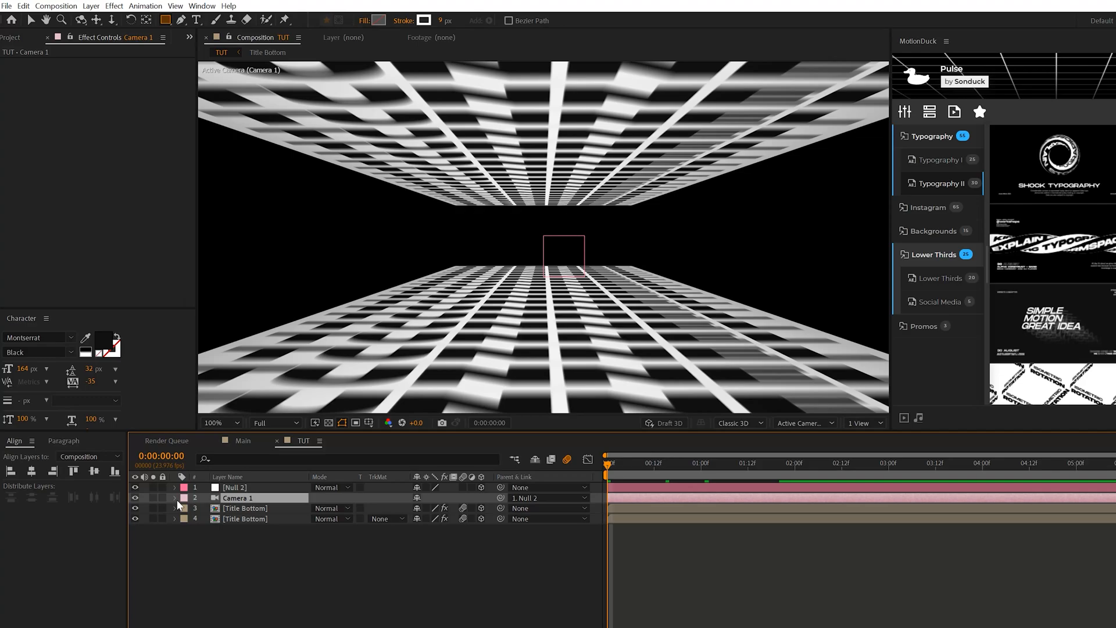
Step: Keyframe Camera 1's Zoom at 1400 at the start
{"action": "left_click", "coordinate": [176, 499]}
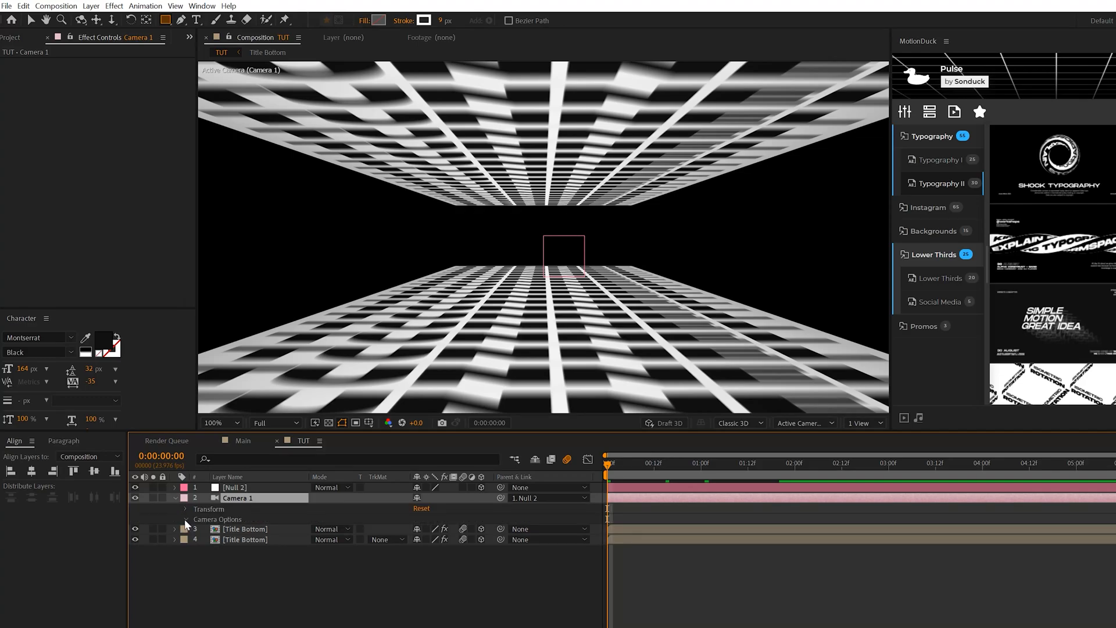
{"action": "left_click", "coordinate": [184, 518]}
{"action": "left_click", "coordinate": [226, 528]}
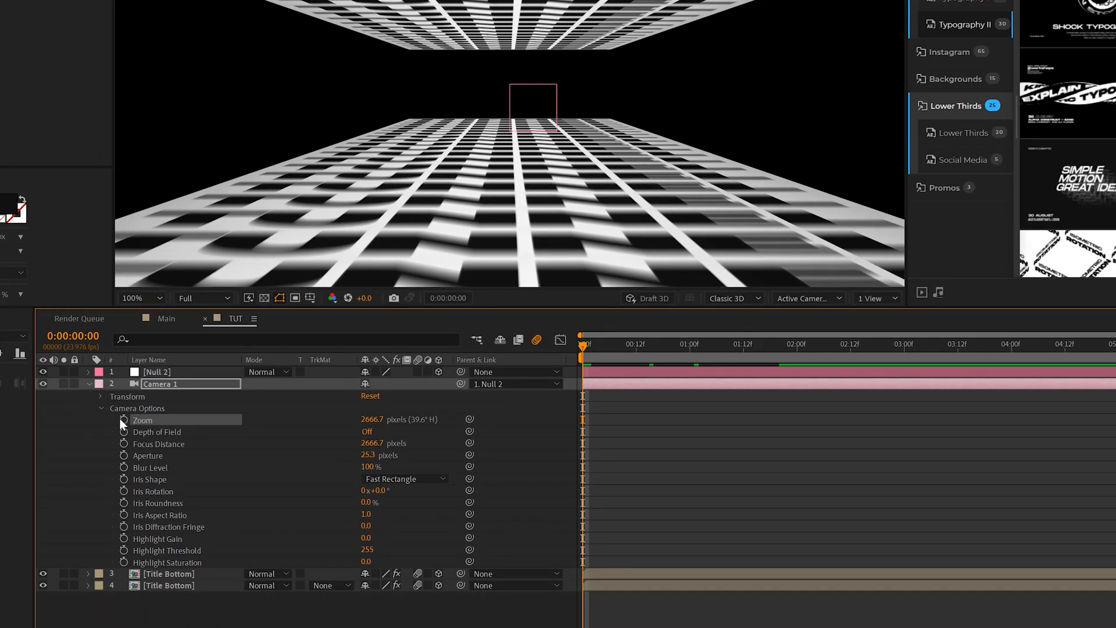
{"action": "left_click", "coordinate": [124, 419]}
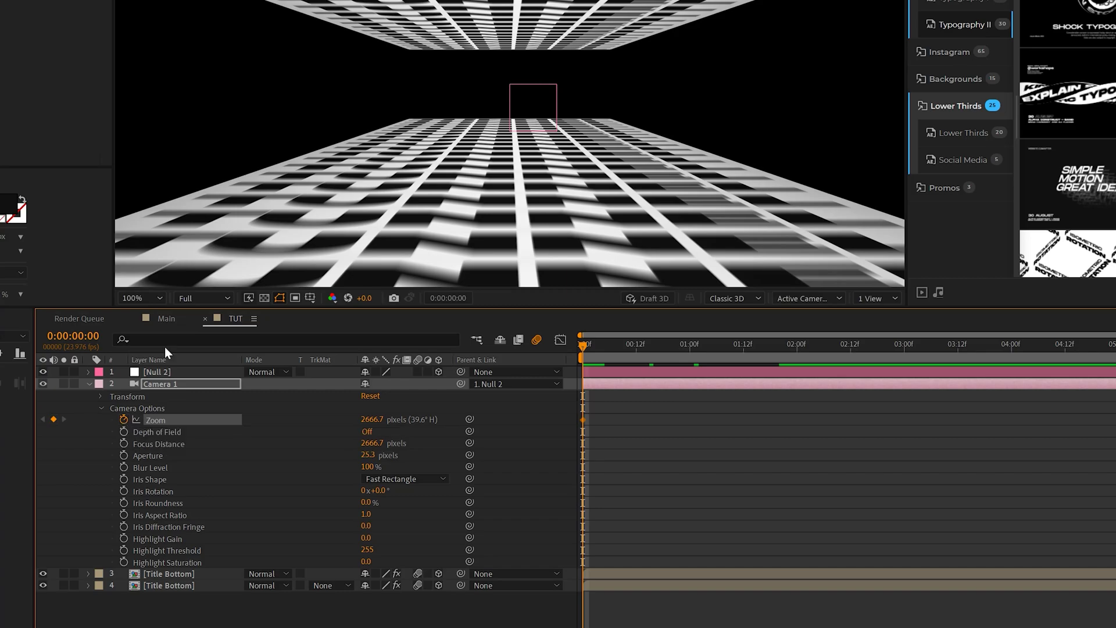
{"action": "left_click", "coordinate": [372, 419]}
{"action": "type", "text": "1400"}
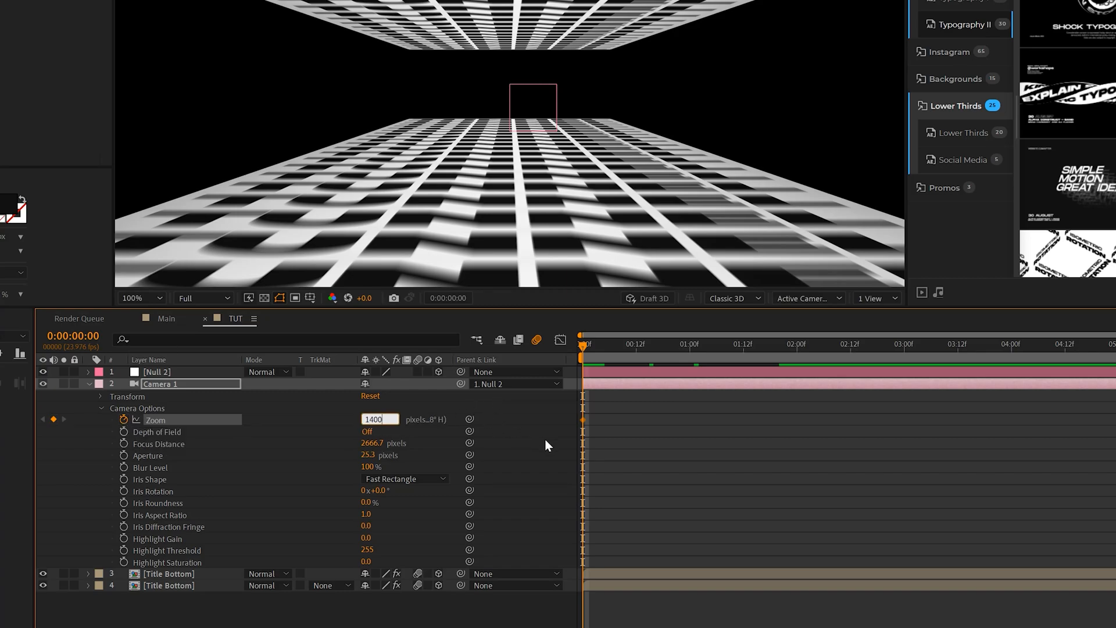
{"action": "left_click", "coordinate": [544, 462]}
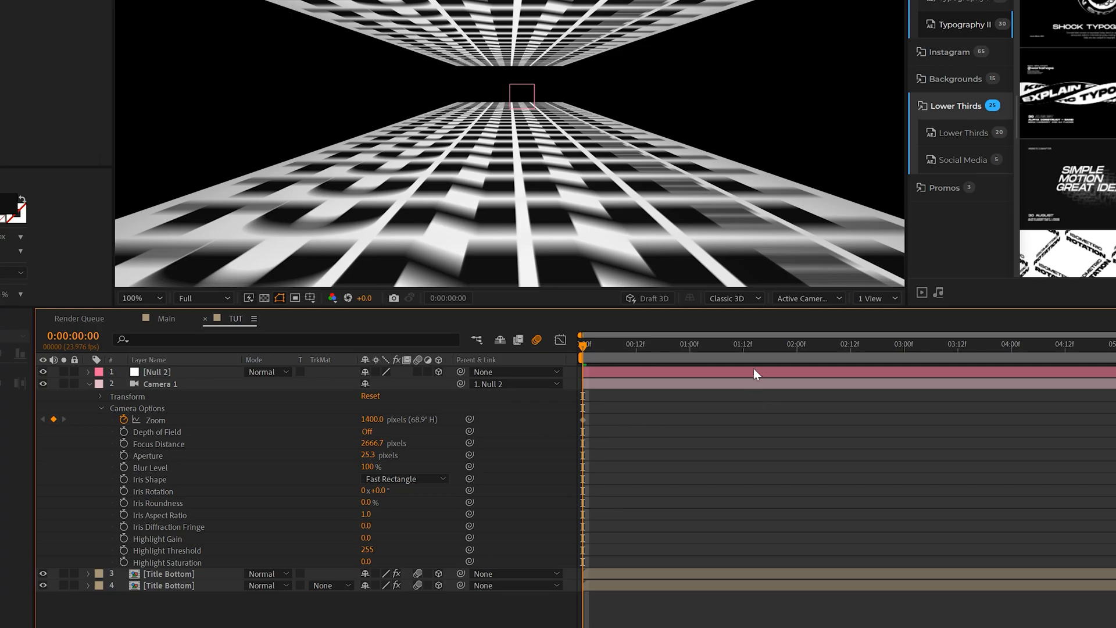
Step: Set Zoom to 2200 at two seconds and preview the camera zoom
{"action": "left_click", "coordinate": [795, 348]}
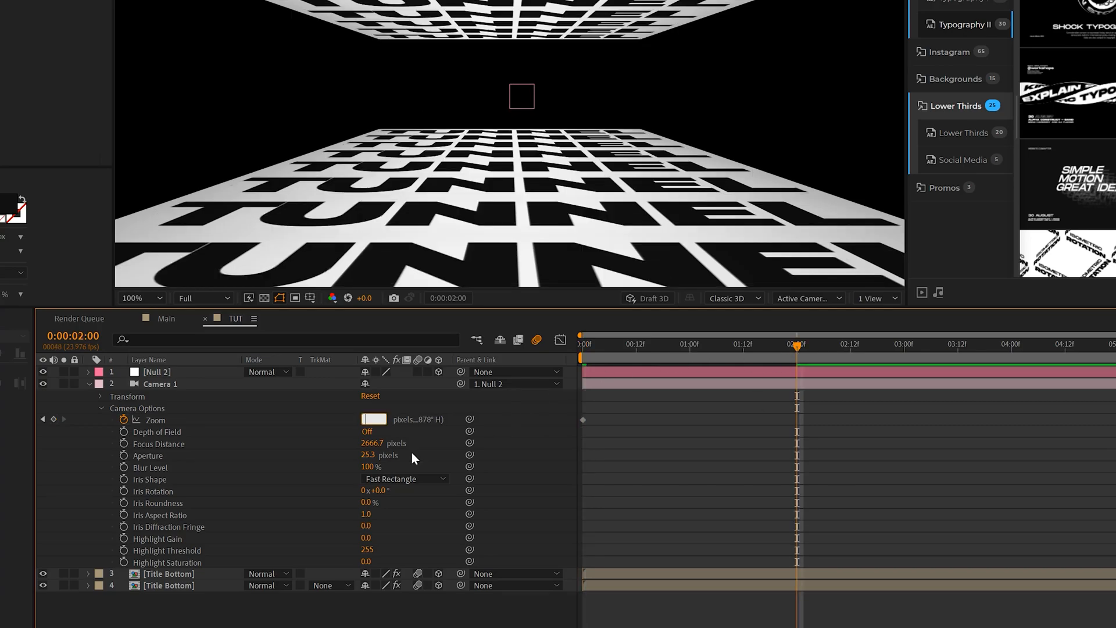
{"action": "type", "text": "2200"}
{"action": "left_click", "coordinate": [479, 468]}
{"action": "key", "text": "space"}
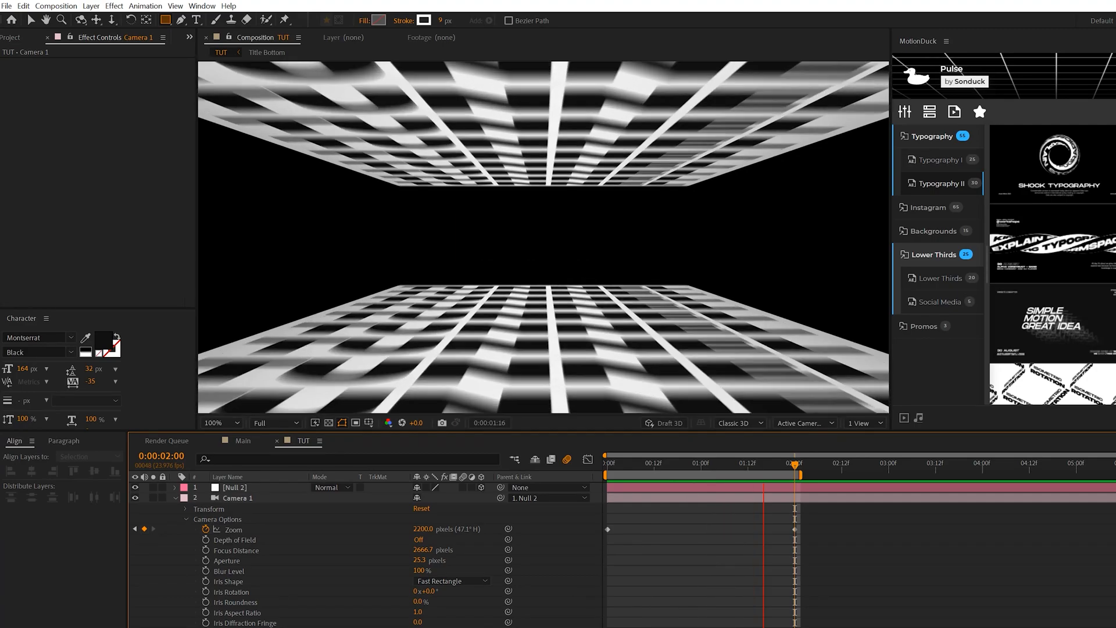
{"action": "left_click", "coordinate": [687, 461]}
{"action": "left_click_drag", "start_coordinate": [688, 462], "coordinate": [714, 462]}
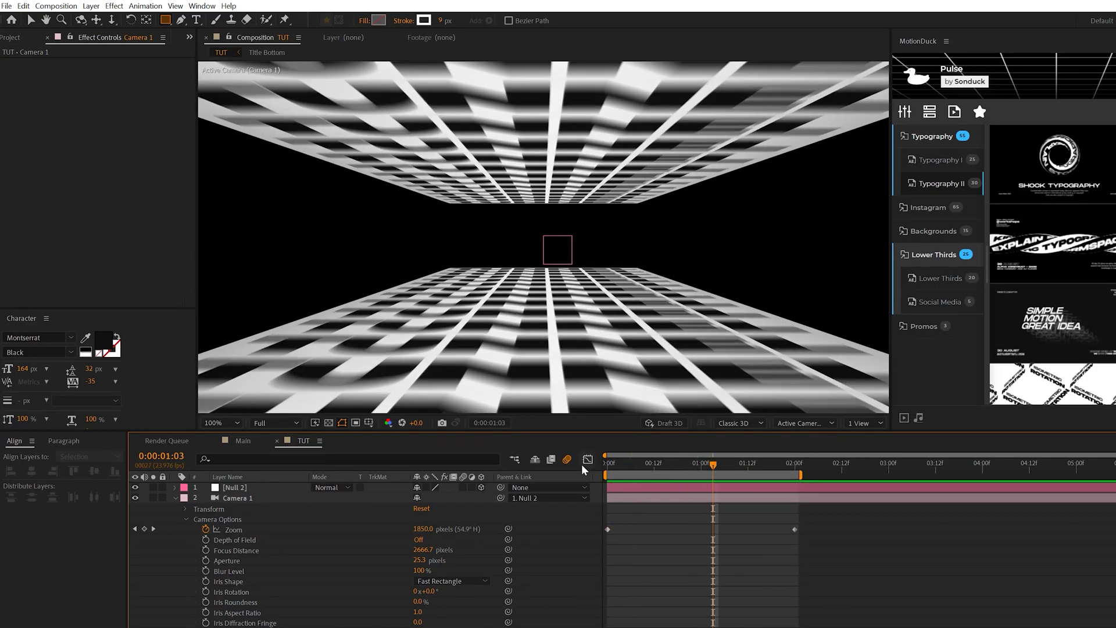
Step: Easy-ease Null 2's Position and Camera Zoom keyframes and show them in the Graph Editor
{"action": "left_click", "coordinate": [258, 488]}
{"action": "key", "text": "p"}
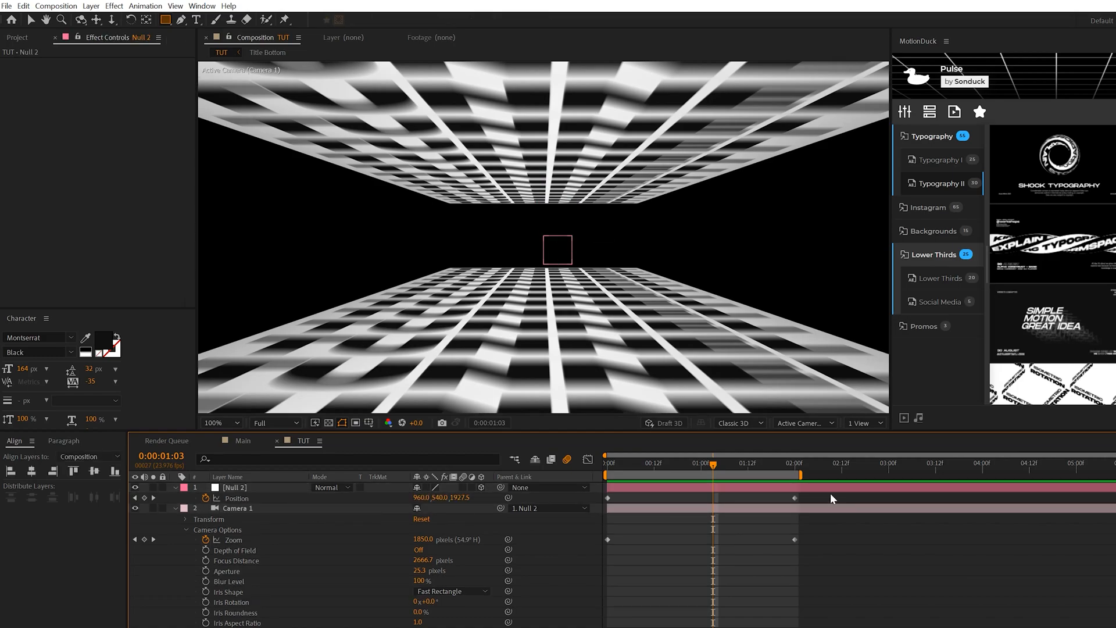
{"action": "left_click_drag", "start_coordinate": [831, 492], "coordinate": [593, 578]}
{"action": "key", "text": "F9"}
{"action": "left_click", "coordinate": [589, 457]}
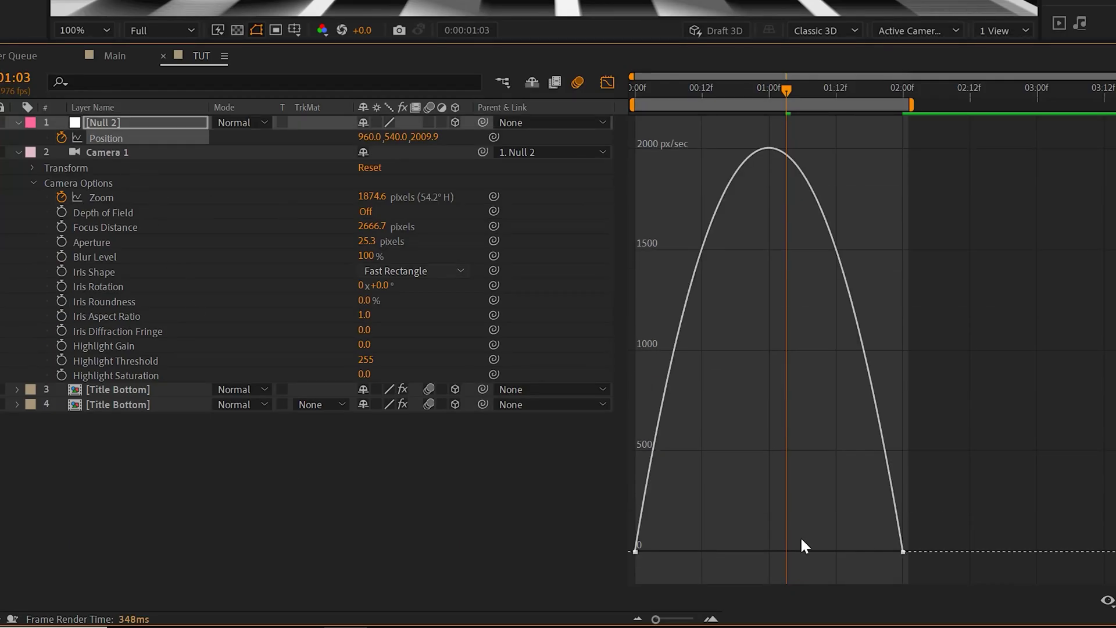
Step: Drag the Position and Zoom speed-graph influence handles to 100% for a sharp burst
{"action": "left_click", "coordinate": [637, 550]}
{"action": "left_click_drag", "start_coordinate": [679, 551], "coordinate": [771, 552]}
{"action": "left_click_drag", "start_coordinate": [858, 552], "coordinate": [768, 558]}
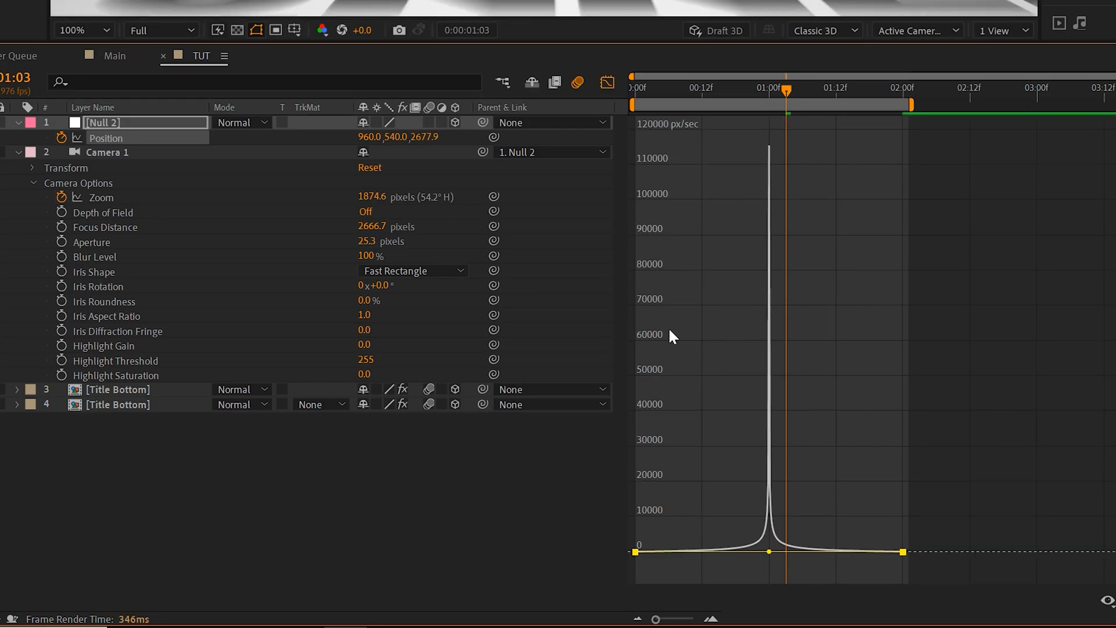
{"action": "left_click", "coordinate": [101, 197]}
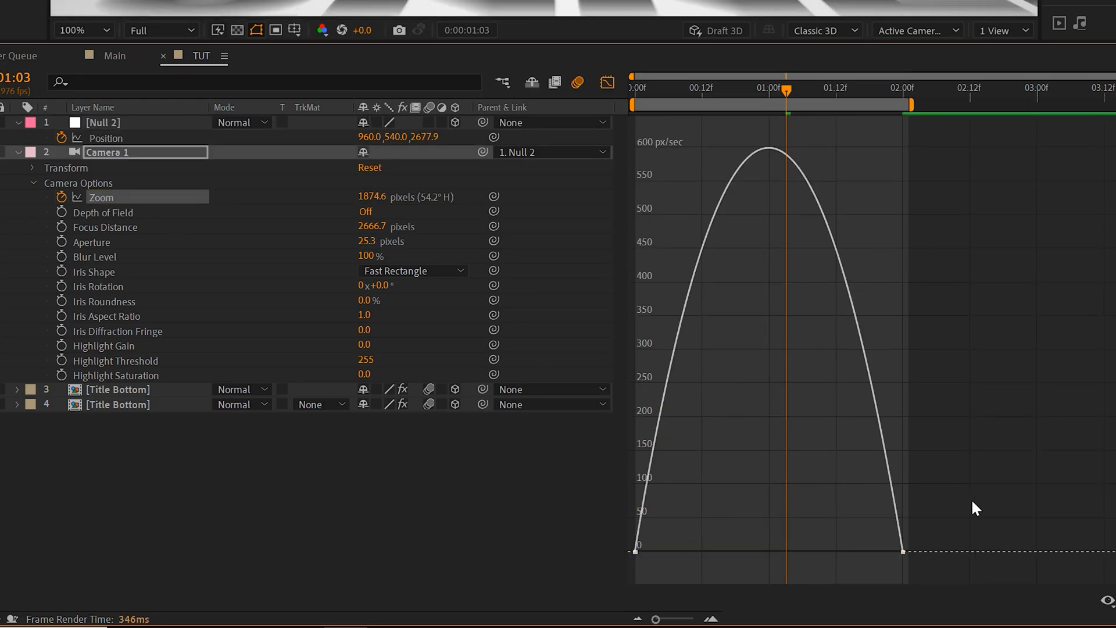
{"action": "left_click_drag", "start_coordinate": [680, 552], "coordinate": [772, 553]}
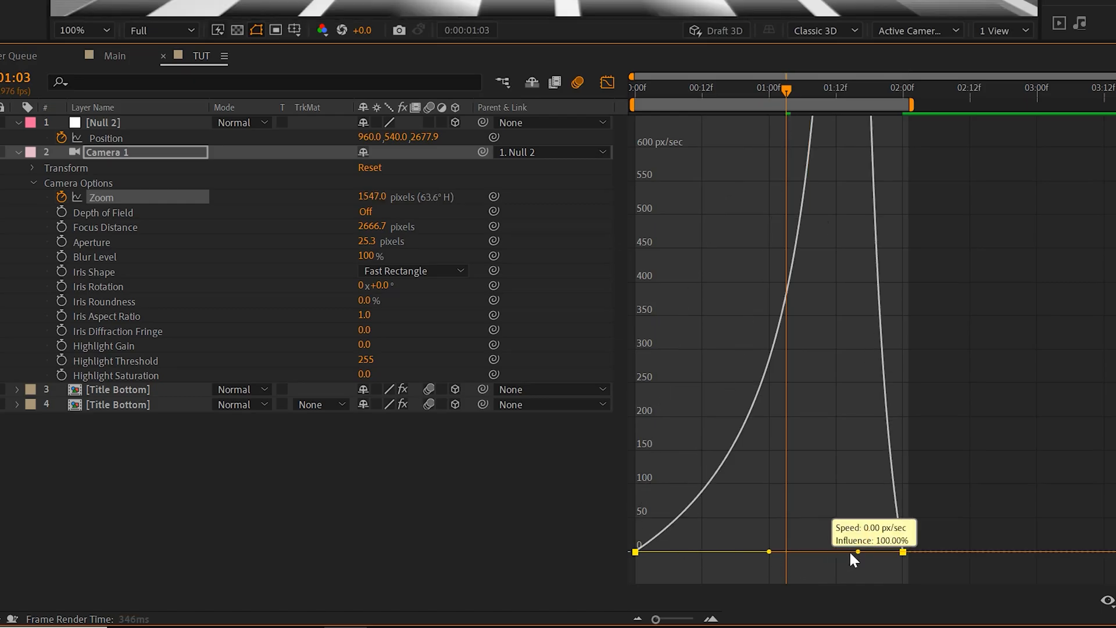
{"action": "left_click_drag", "start_coordinate": [858, 551], "coordinate": [743, 559]}
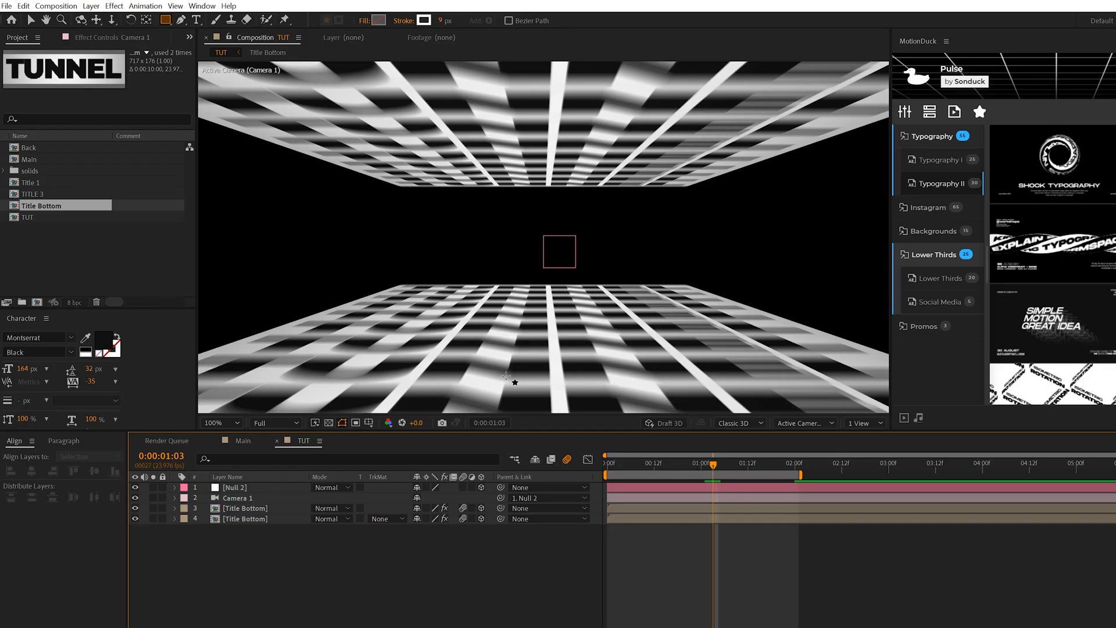
Step: Set TUT's motion-blur Shutter Angle to 50 in Composition Settings, Advanced
{"action": "left_click", "coordinate": [56, 6]}
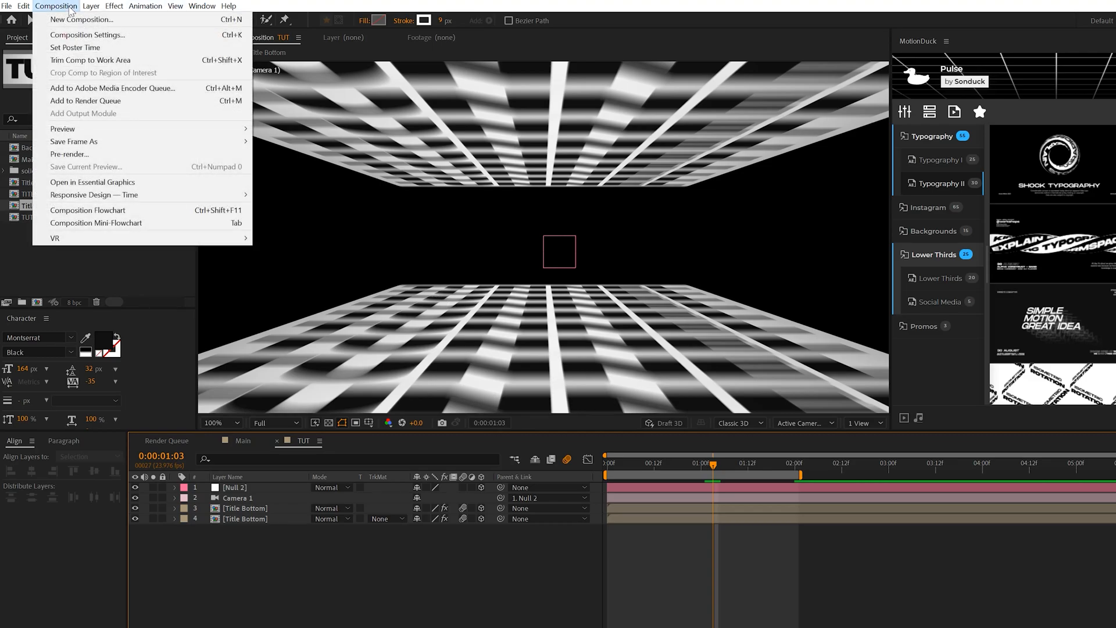
{"action": "left_click", "coordinate": [87, 35]}
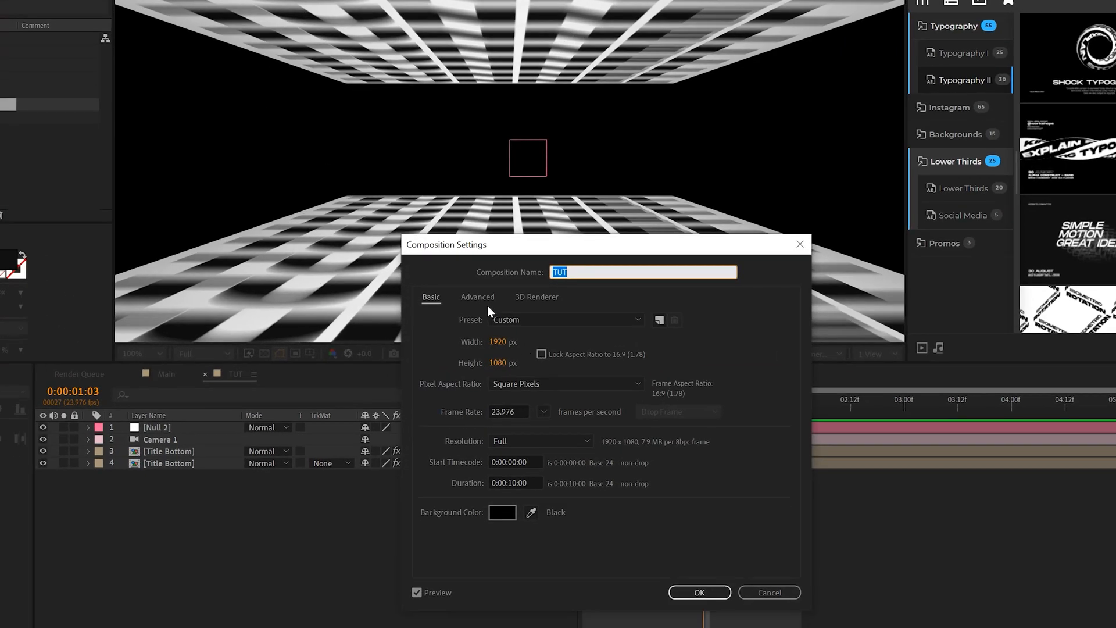
{"action": "left_click", "coordinate": [480, 298]}
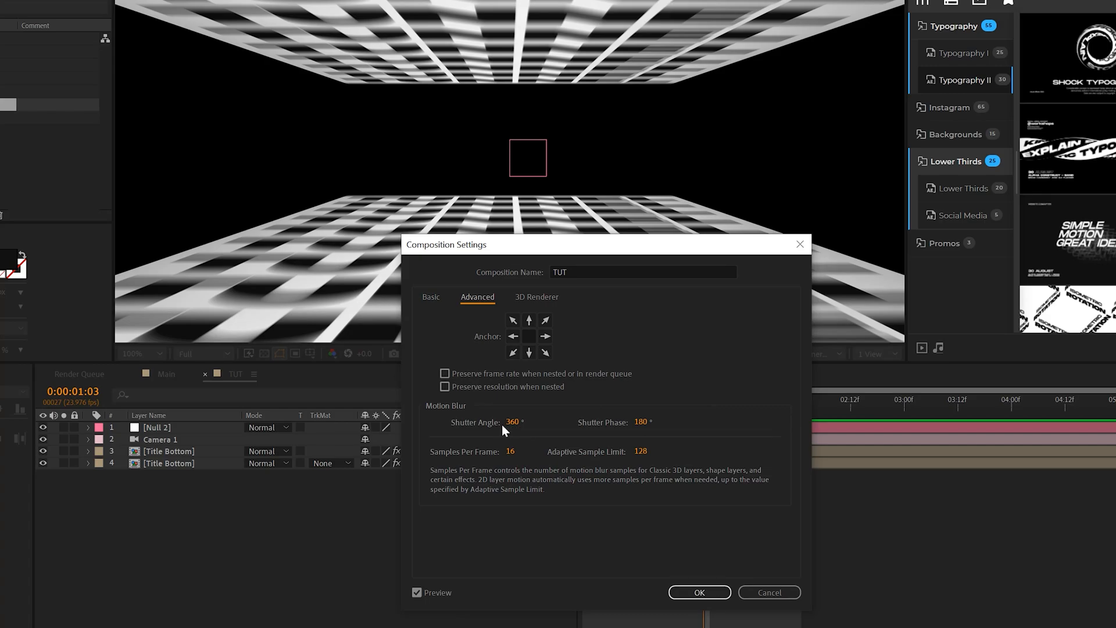
{"action": "type", "text": "50"}
{"action": "key", "text": "Return"}
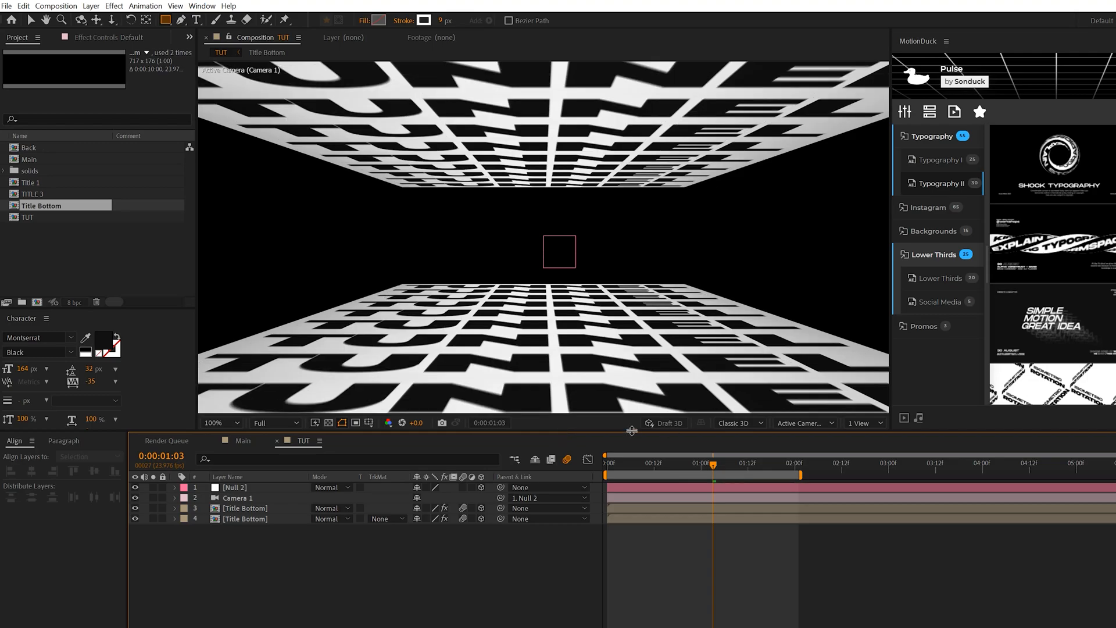
Step: Preview the tunnel, compare against the Main reference, and return to TUT
{"action": "key", "text": "v"}
{"action": "key", "text": "space"}
{"action": "key", "text": "space"}
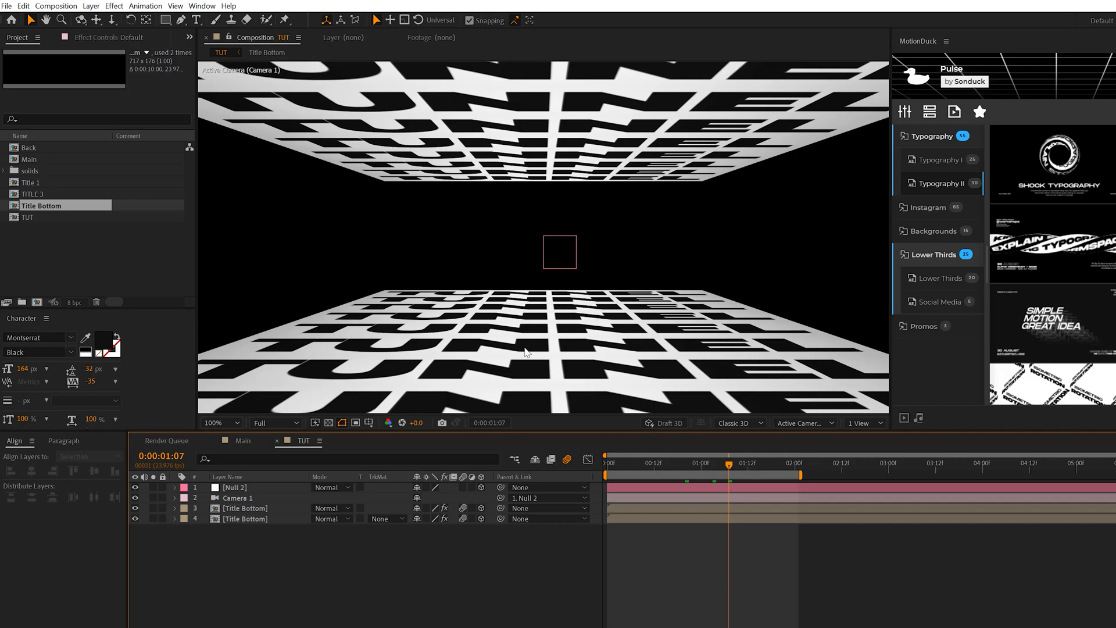
{"action": "left_click", "coordinate": [246, 441]}
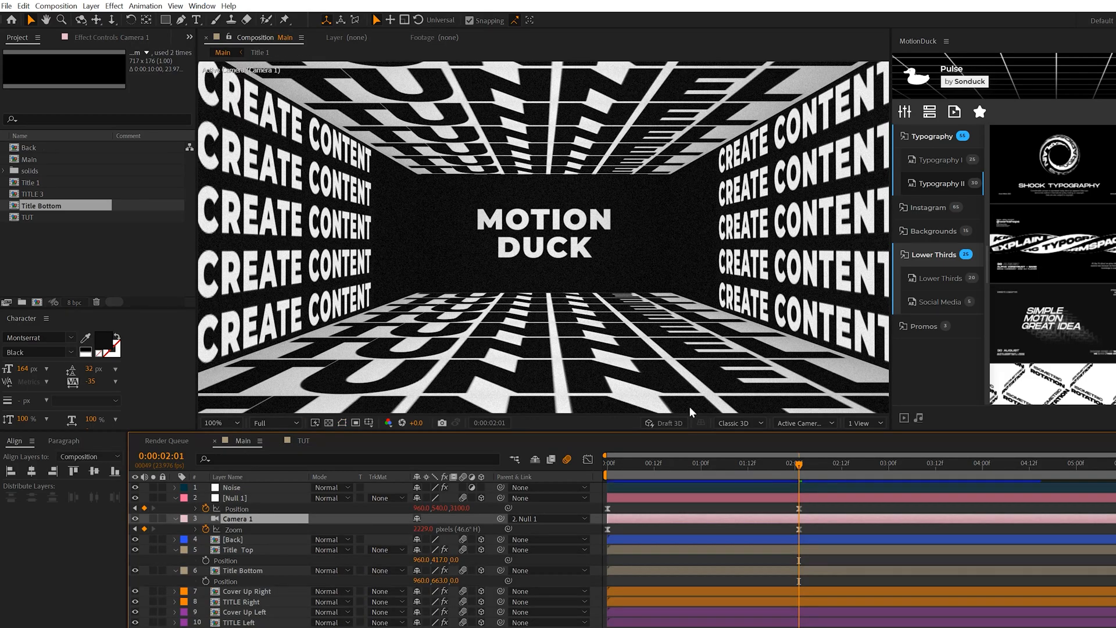
{"action": "left_click", "coordinate": [869, 464]}
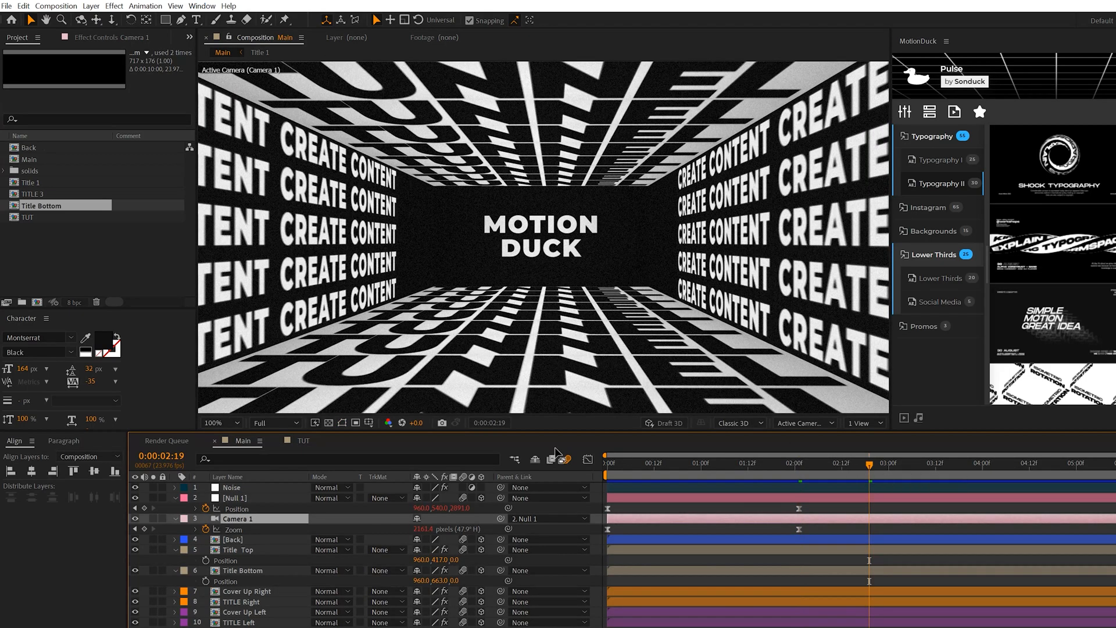
{"action": "left_click", "coordinate": [305, 441]}
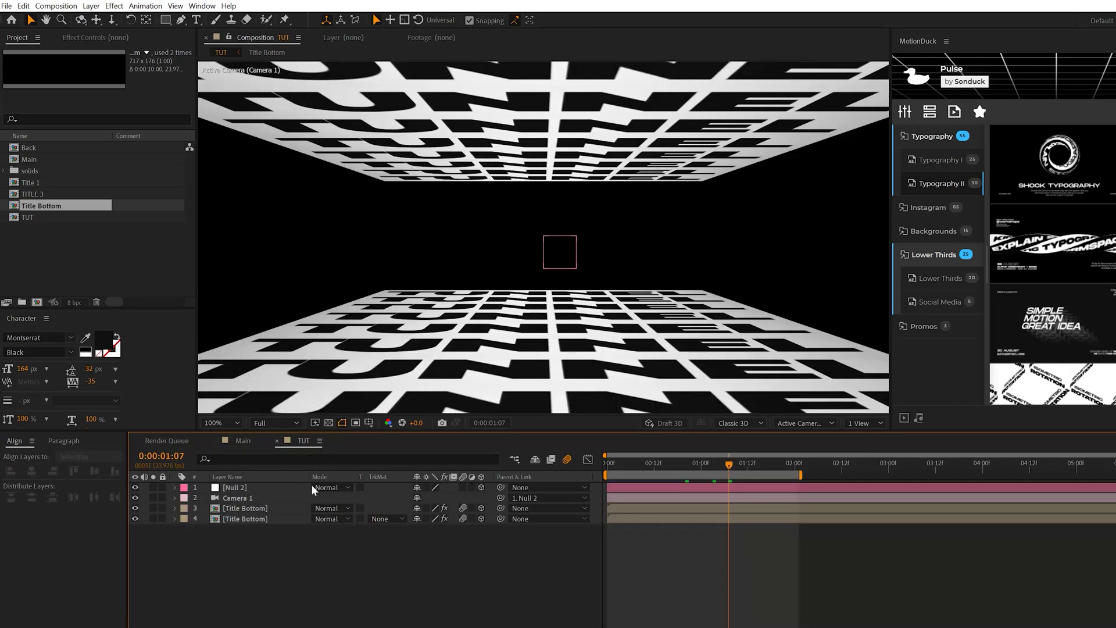
Step: Scale the TUNNEL text to 150% vertical and 75% horizontal and centre it in the comp
{"action": "double_click", "coordinate": [236, 507]}
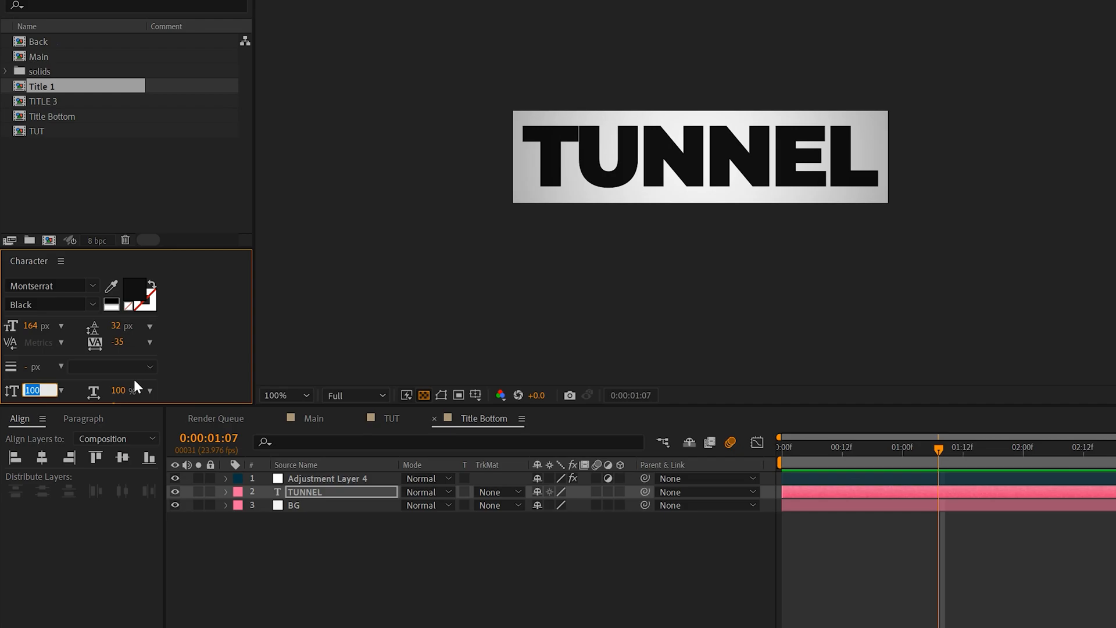
{"action": "type", "text": "150"}
{"action": "key", "text": "Return"}
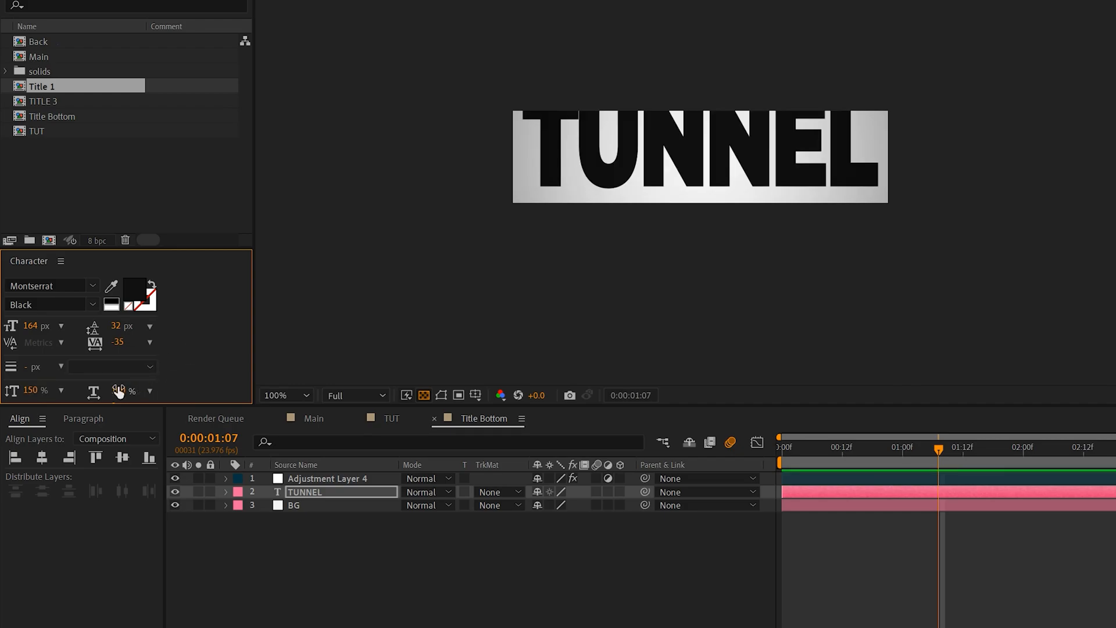
{"action": "type", "text": "75"}
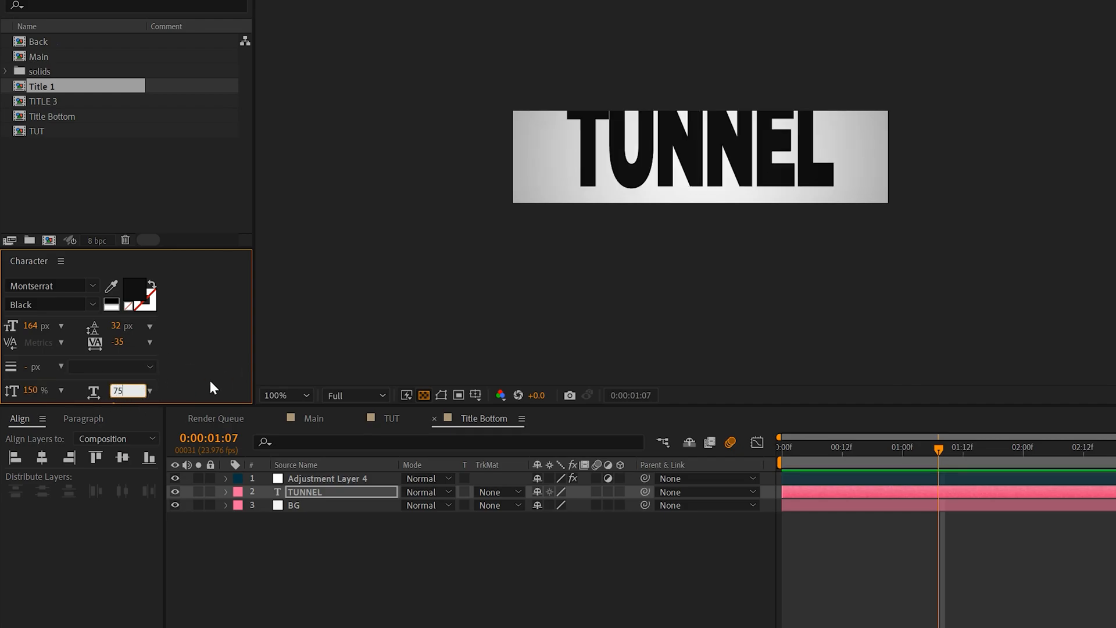
{"action": "key", "text": "Return"}
{"action": "left_click", "coordinate": [292, 491]}
{"action": "left_click", "coordinate": [41, 456]}
{"action": "left_click", "coordinate": [96, 456]}
Step: Resize the Title Bottom composition to 526 × 184 px around the TUNNEL text
{"action": "key", "text": "ctrl+k"}
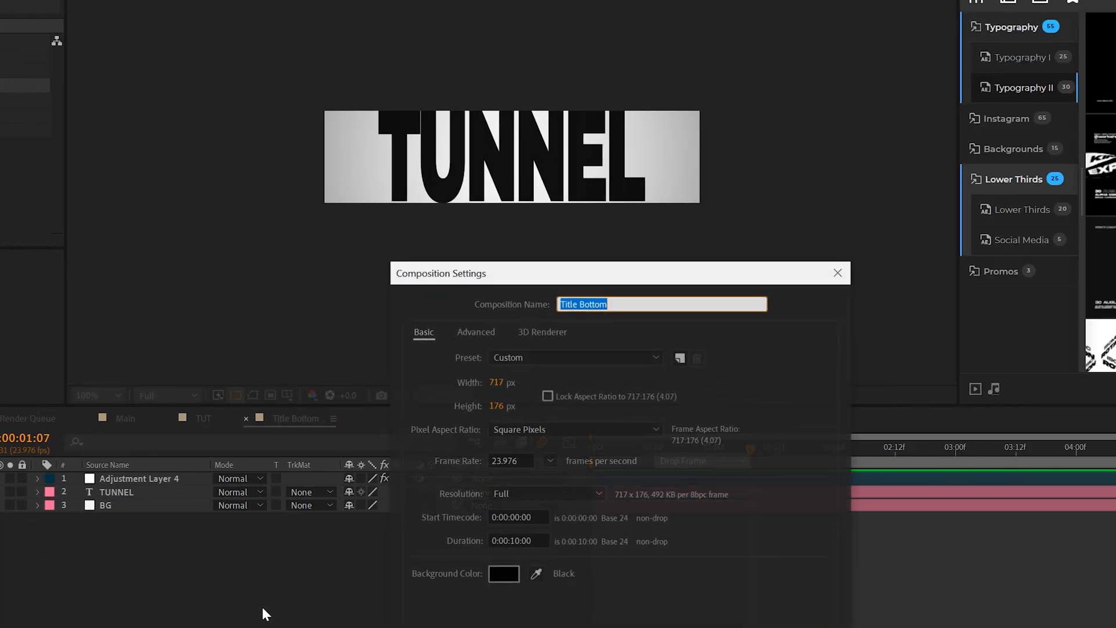
{"action": "mouse_move", "coordinate": [501, 384]}
{"action": "left_mouse_down"}
{"action": "mouse_move", "coordinate": [488, 384]}
{"action": "mouse_move", "coordinate": [509, 410]}
{"action": "left_mouse_up"}
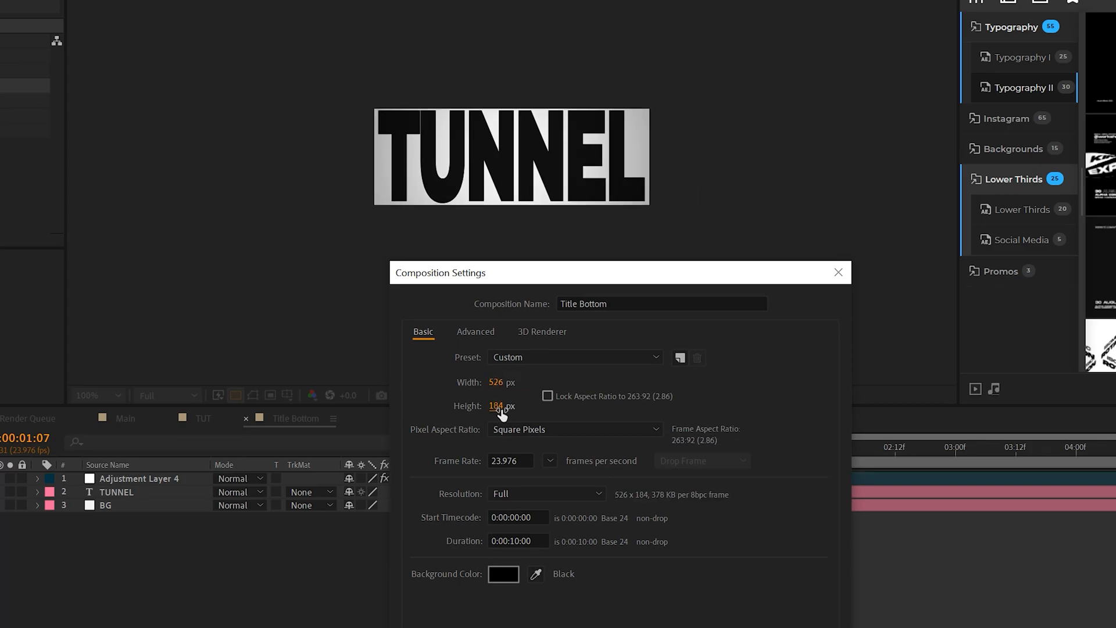
{"action": "key", "text": "Return"}
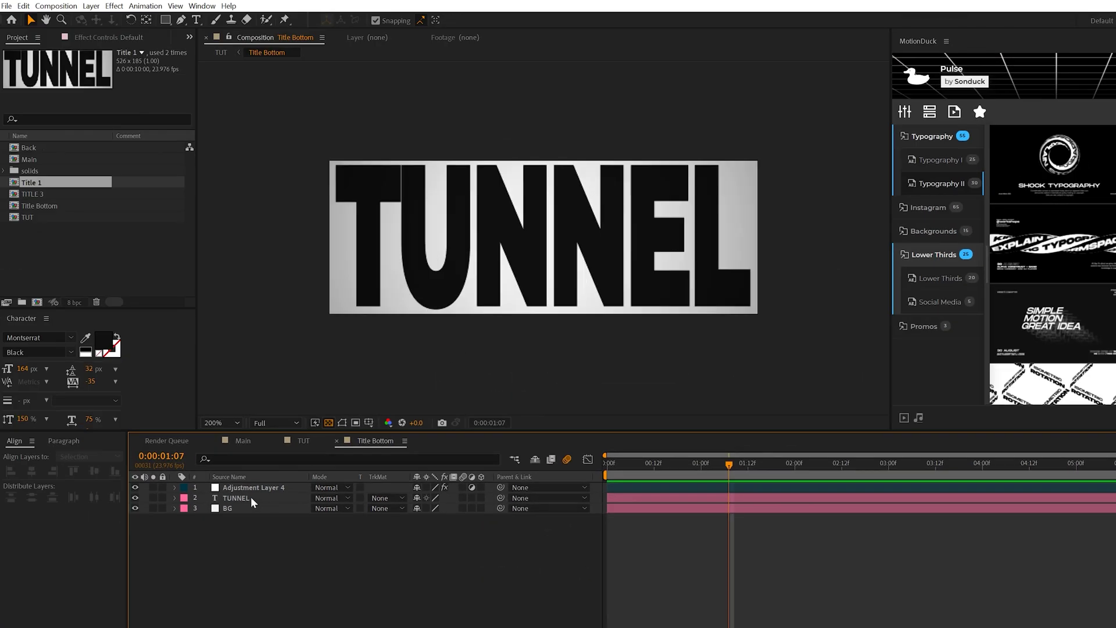
{"action": "left_click", "coordinate": [251, 496]}
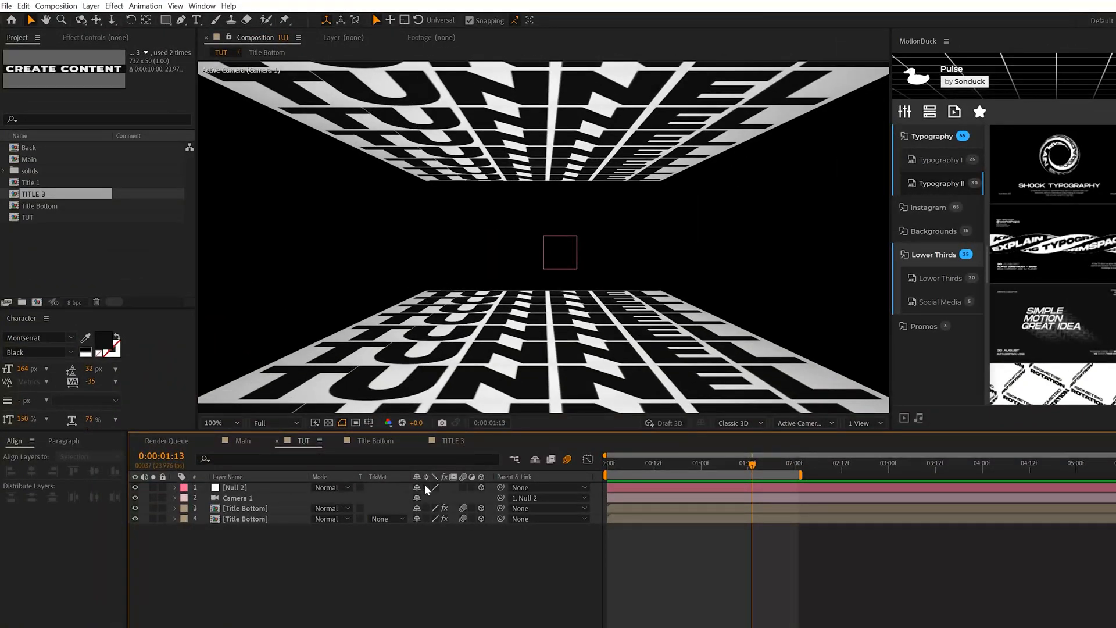
Step: Create the Title Sides comp and stretch the CREATE CONTENT text to 135% horizontal scale
{"action": "left_click", "coordinate": [37, 303]}
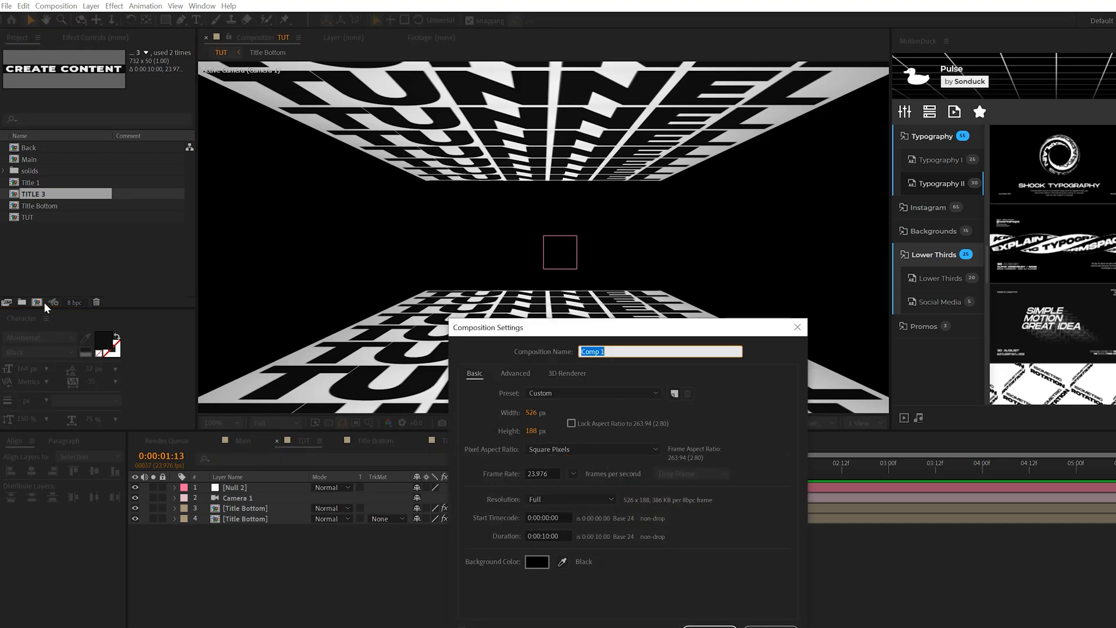
{"action": "left_click", "coordinate": [533, 412]}
{"action": "type", "text": "1920"}
{"action": "key", "text": "Tab"}
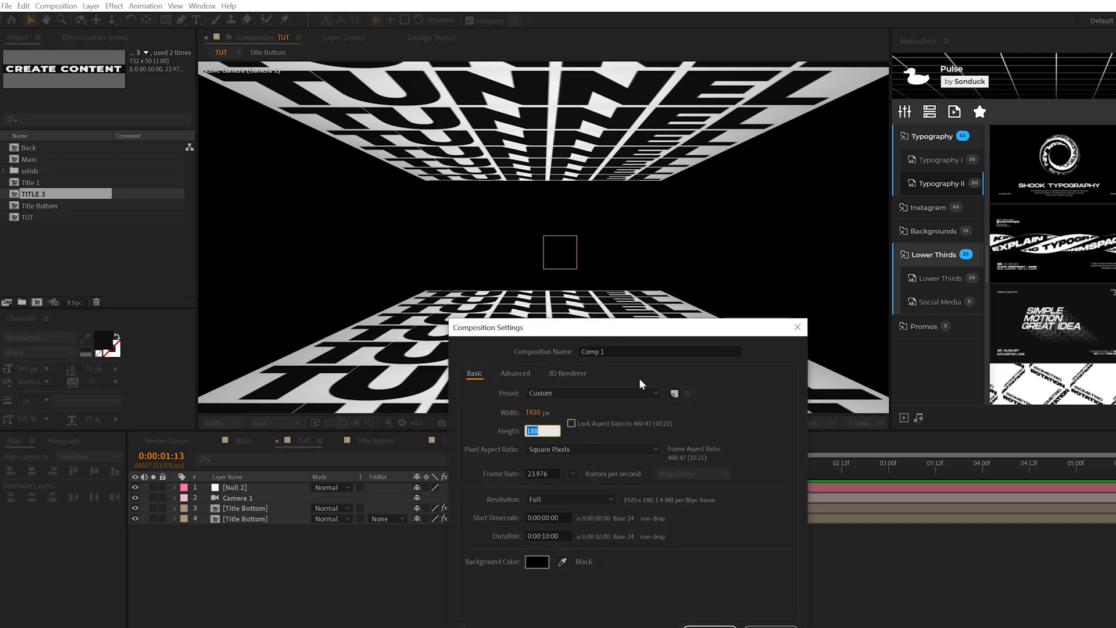
{"action": "type", "text": "108"}
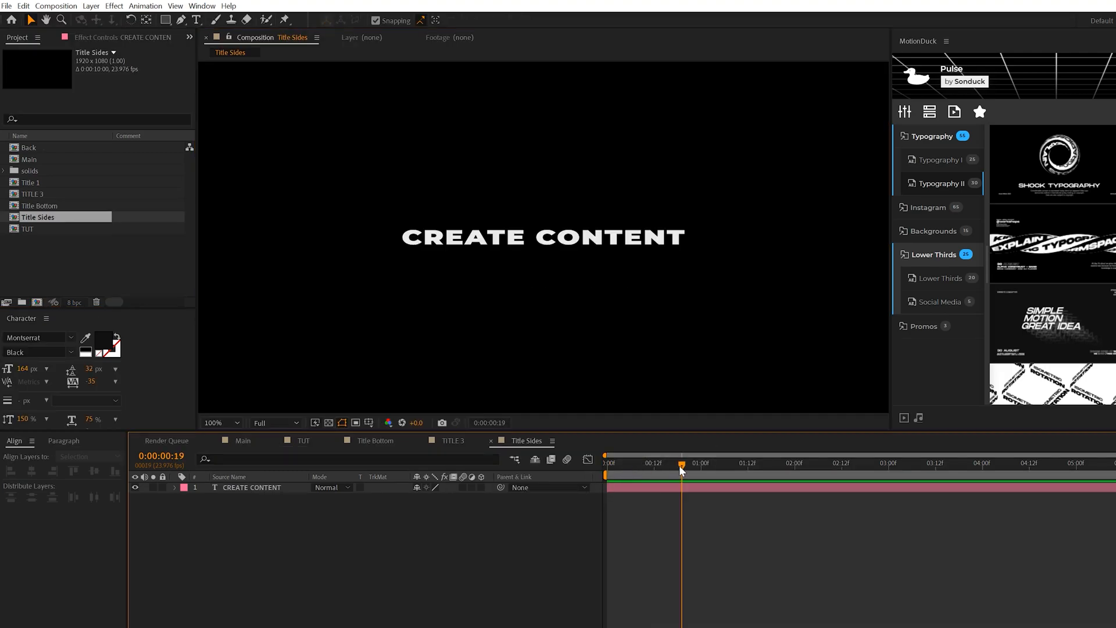
{"action": "left_click", "coordinate": [247, 487]}
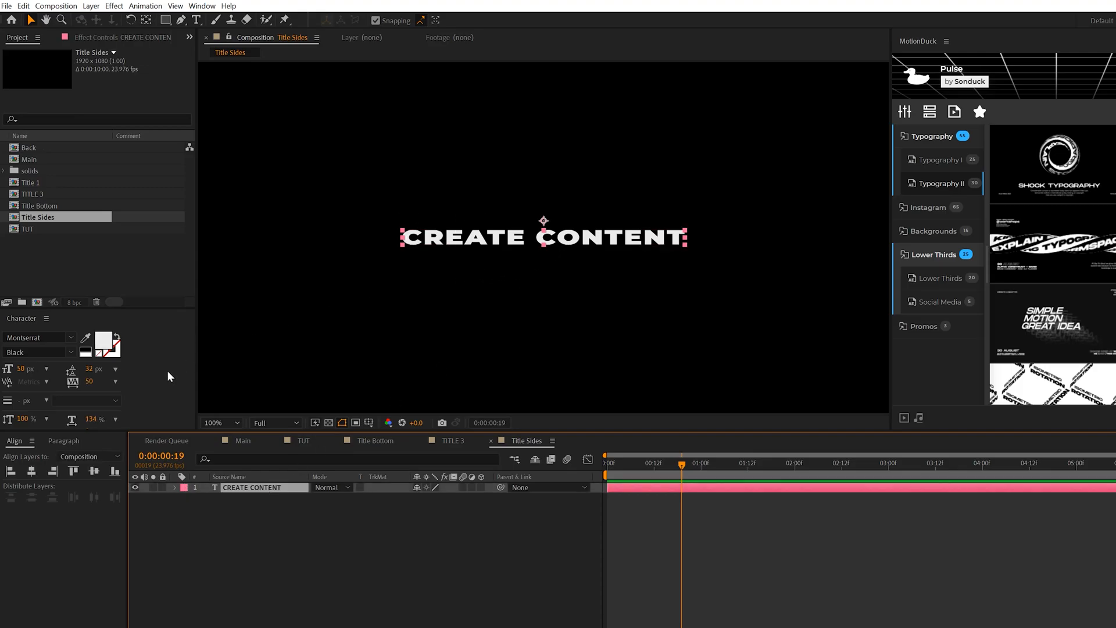
{"action": "left_click", "coordinate": [91, 419]}
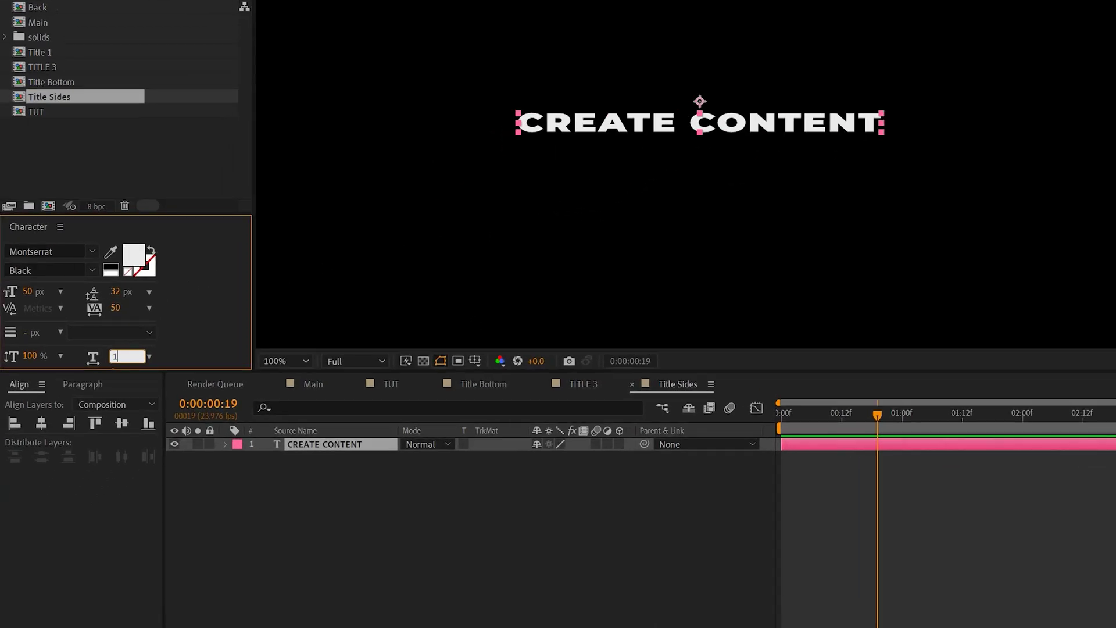
{"action": "type", "text": "135"}
{"action": "key", "text": "Return"}
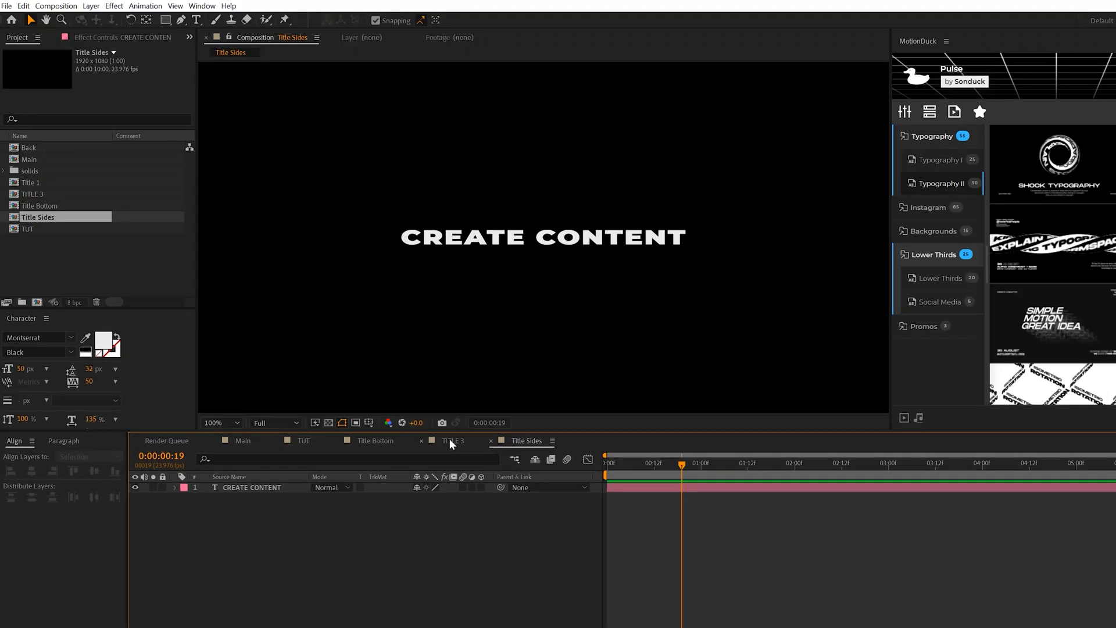
Step: Add a very dark grey solid background layer (Dark Gray Solid 1)
{"action": "key", "text": "ctrl+y"}
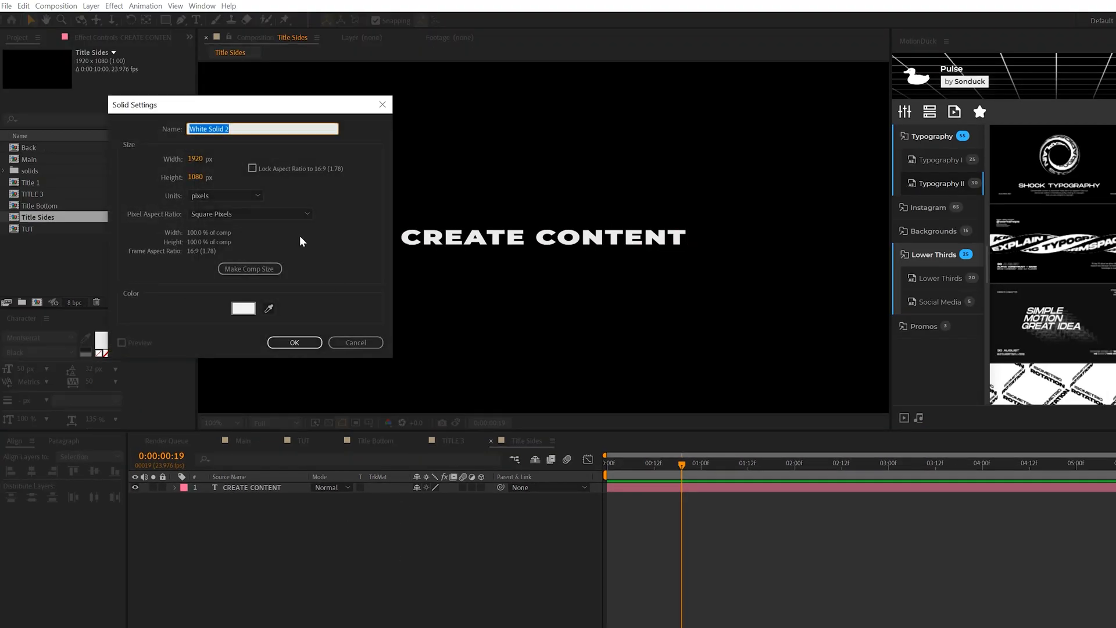
{"action": "left_click", "coordinate": [244, 308]}
{"action": "left_click_drag", "start_coordinate": [174, 278], "coordinate": [131, 290]}
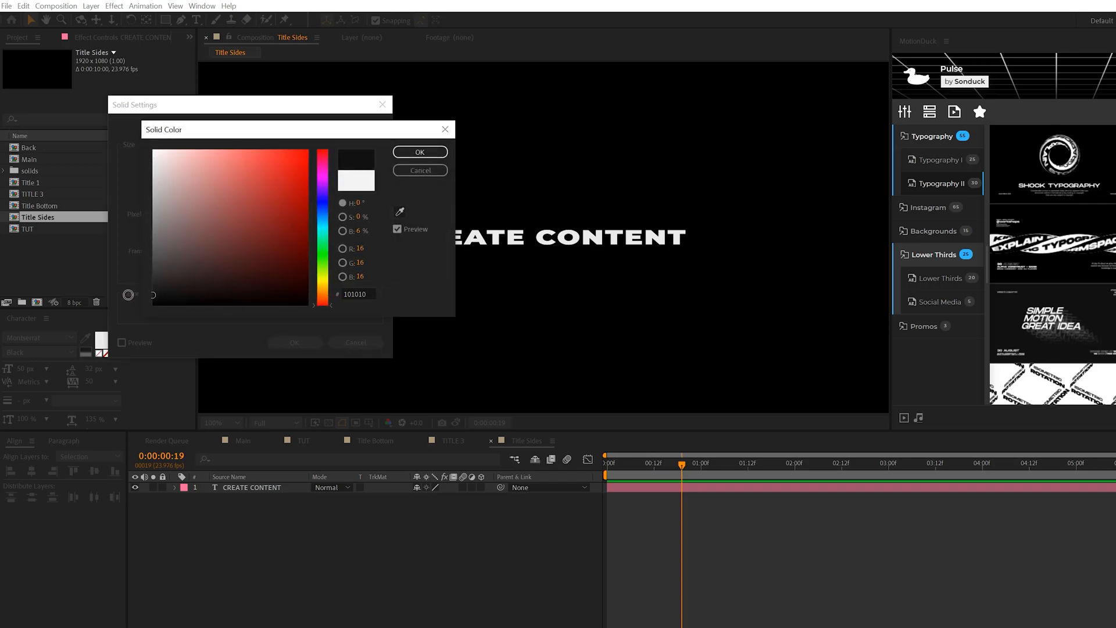
{"action": "left_click", "coordinate": [420, 152]}
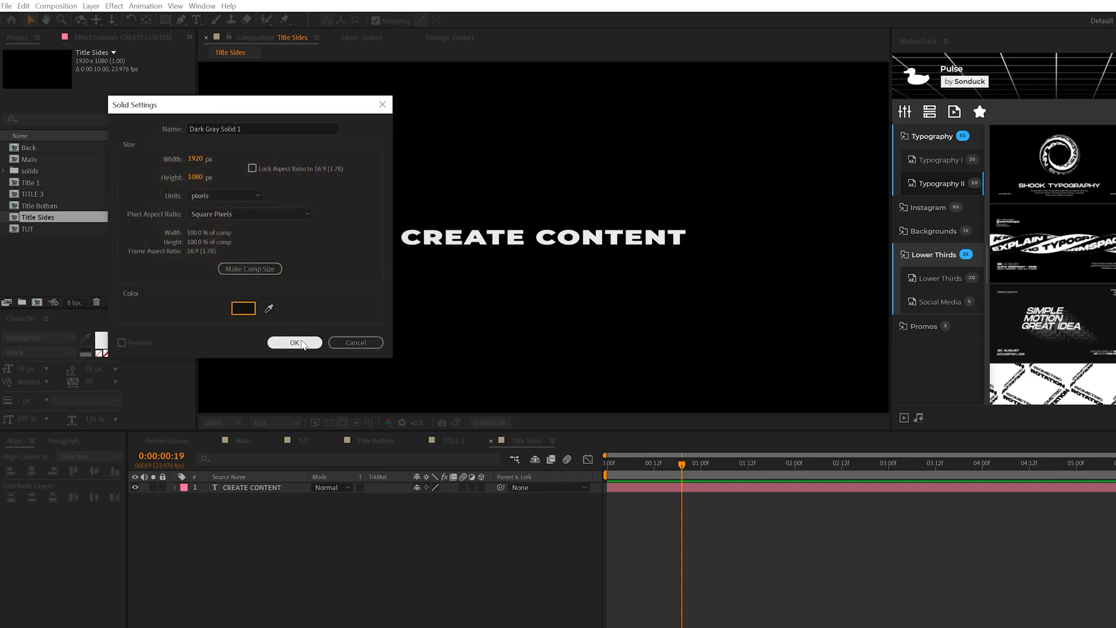
{"action": "left_click", "coordinate": [295, 342]}
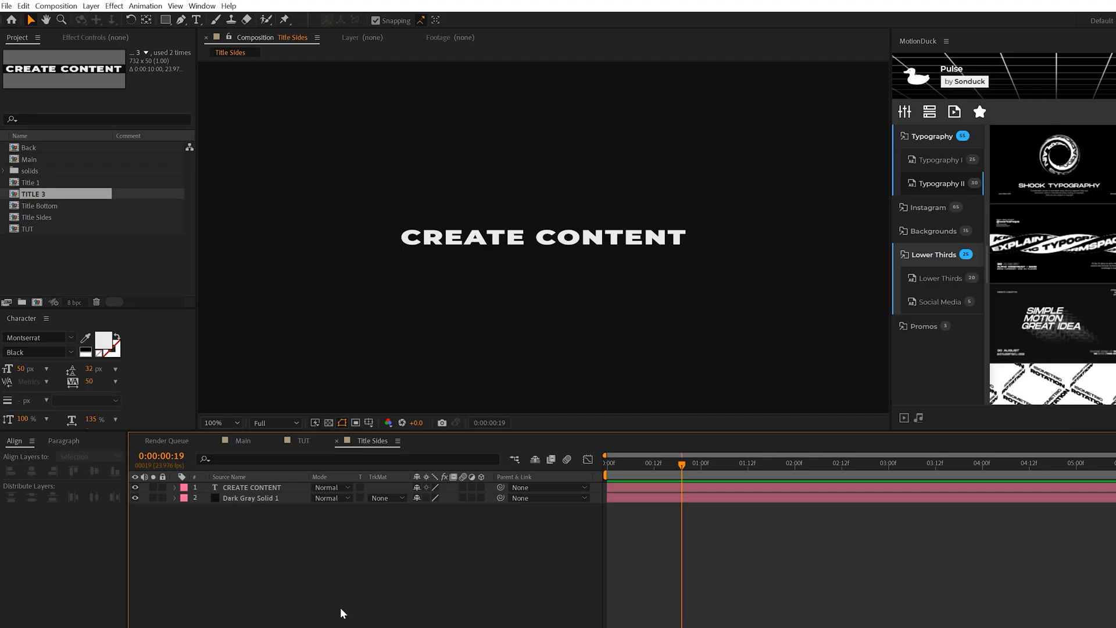
Step: Crop the Title Sides composition to 730 × 50 px around the text
{"action": "left_click", "coordinate": [56, 6]}
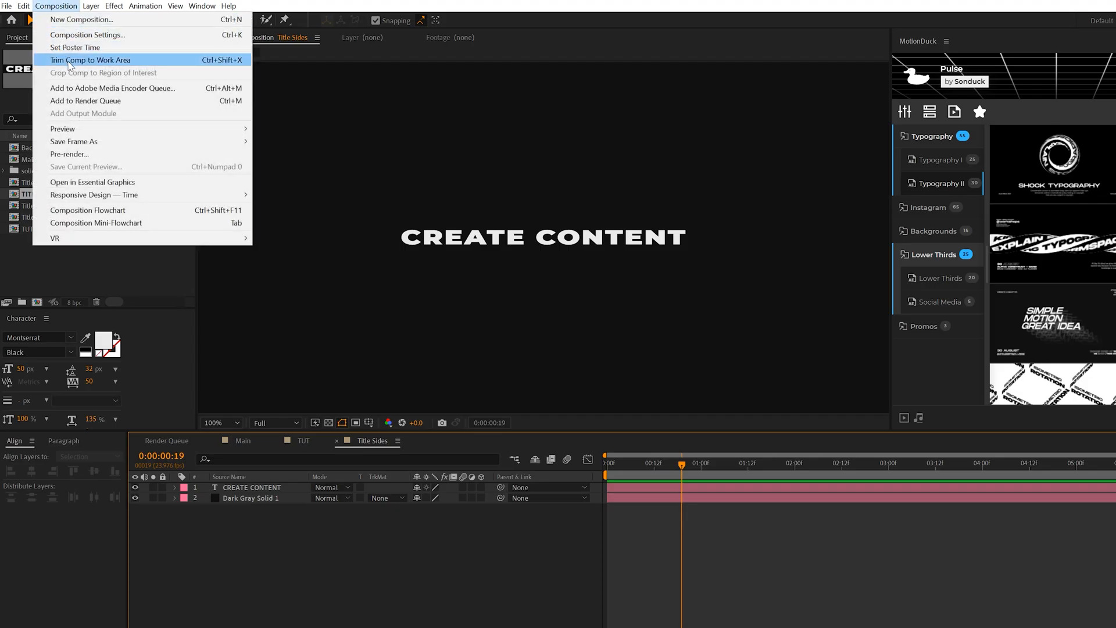
{"action": "left_click", "coordinate": [88, 34]}
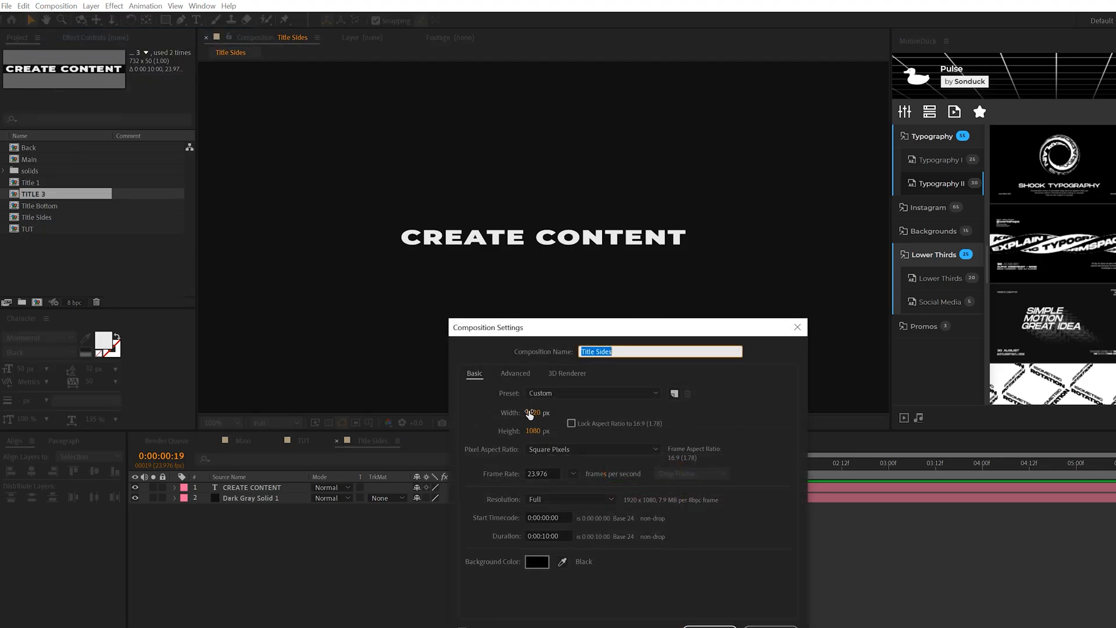
{"action": "type", "text": "730"}
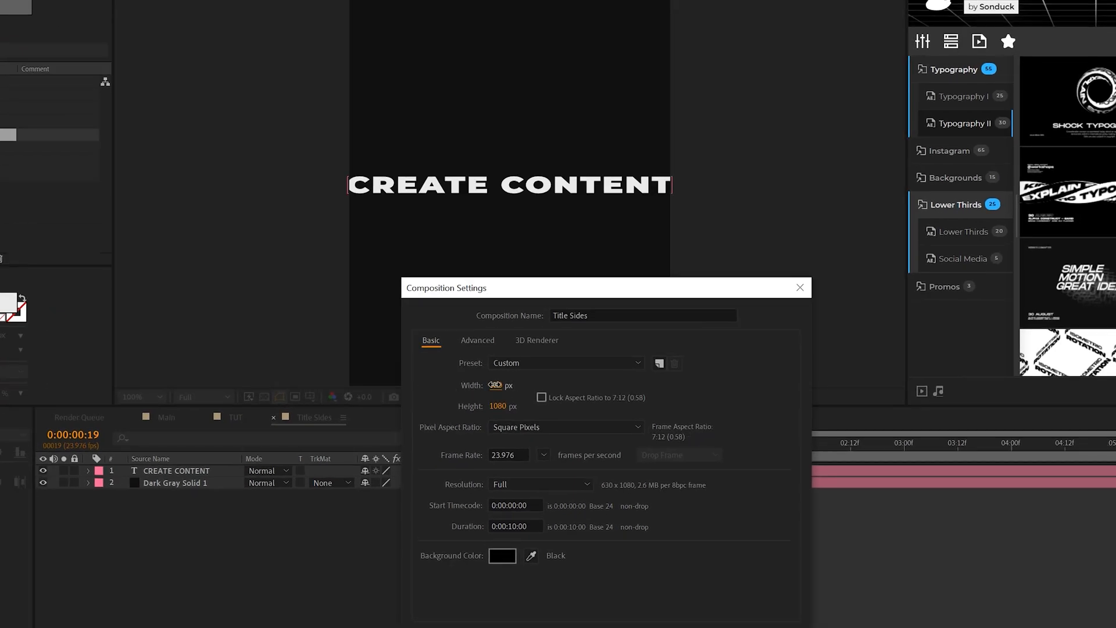
{"action": "left_click", "coordinate": [497, 405]}
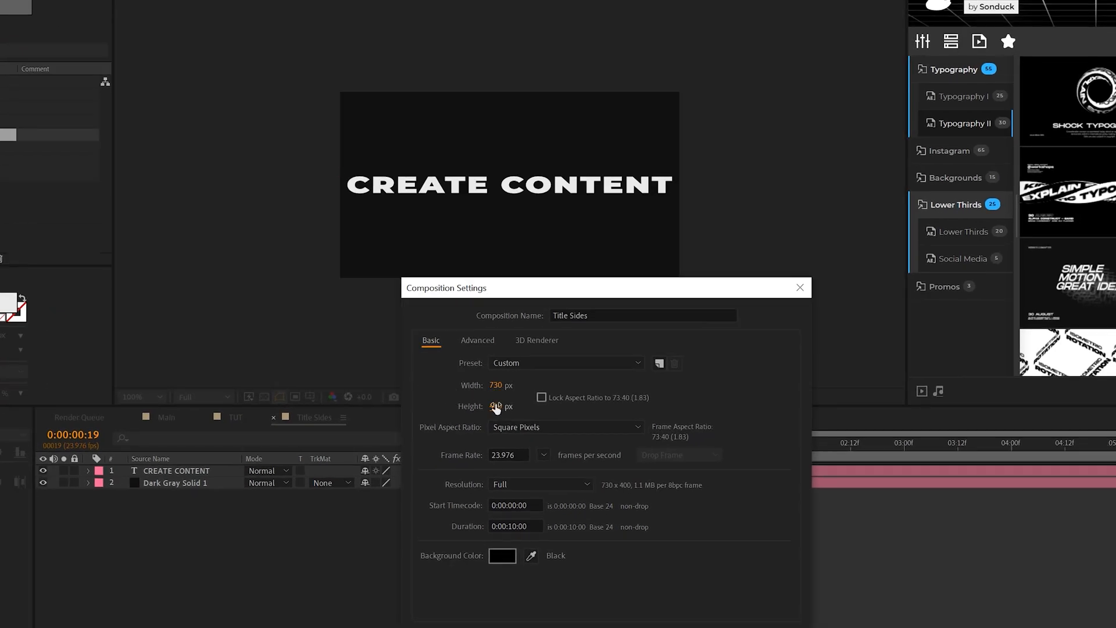
{"action": "type", "text": "330"}
{"action": "type", "text": "50"}
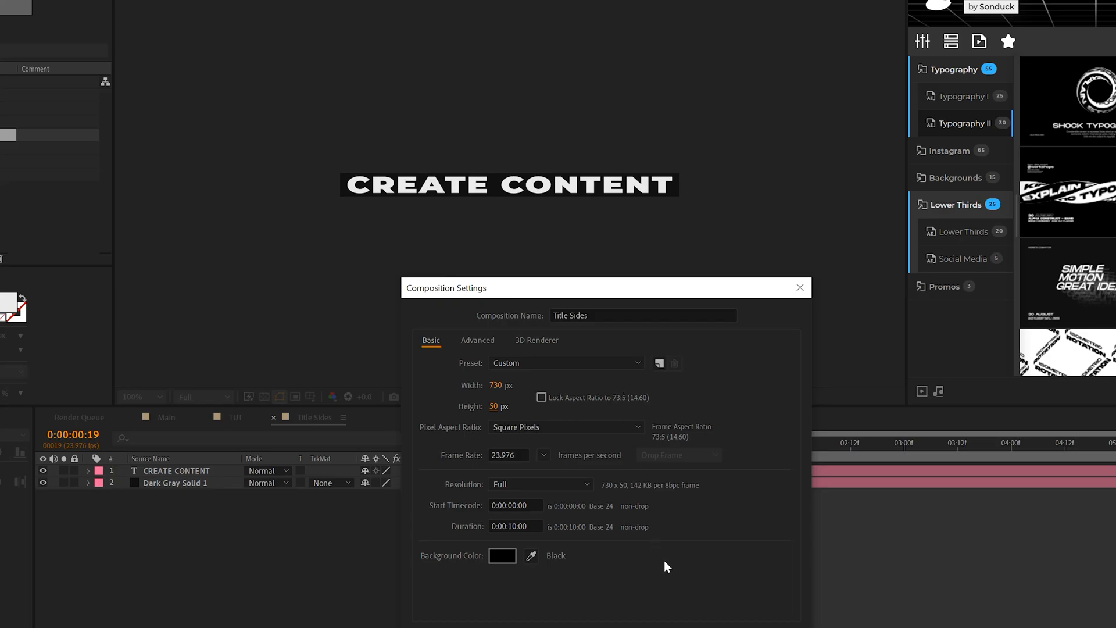
{"action": "key", "text": "Return"}
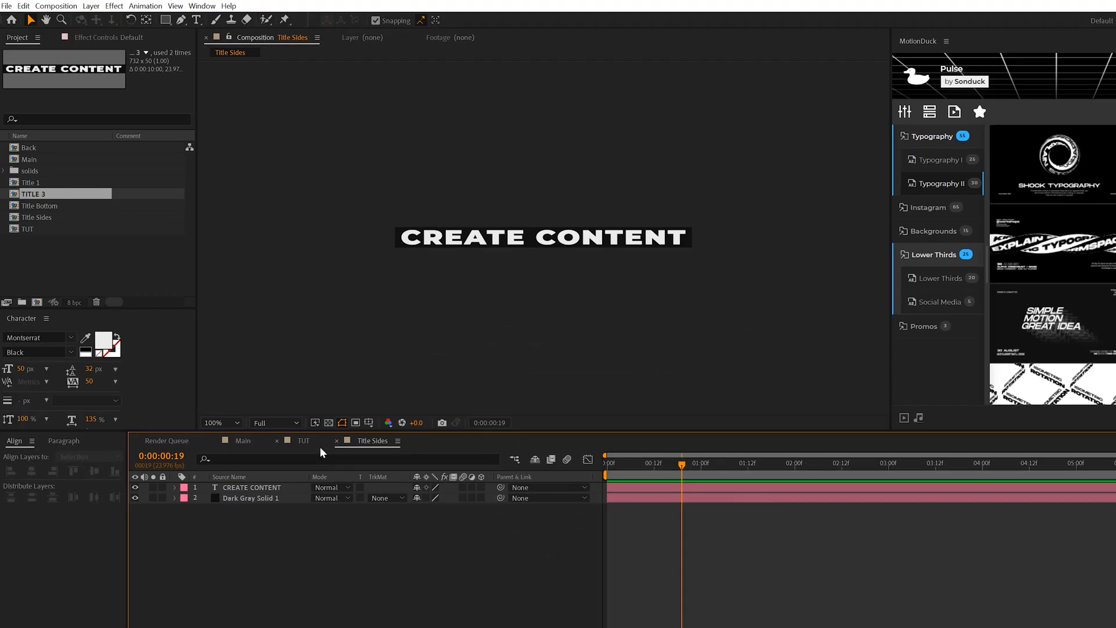
Step: Add Title Sides to the TUT comp as a 3D layer rotated 90° on Y at the first frame
{"action": "left_click", "coordinate": [303, 441]}
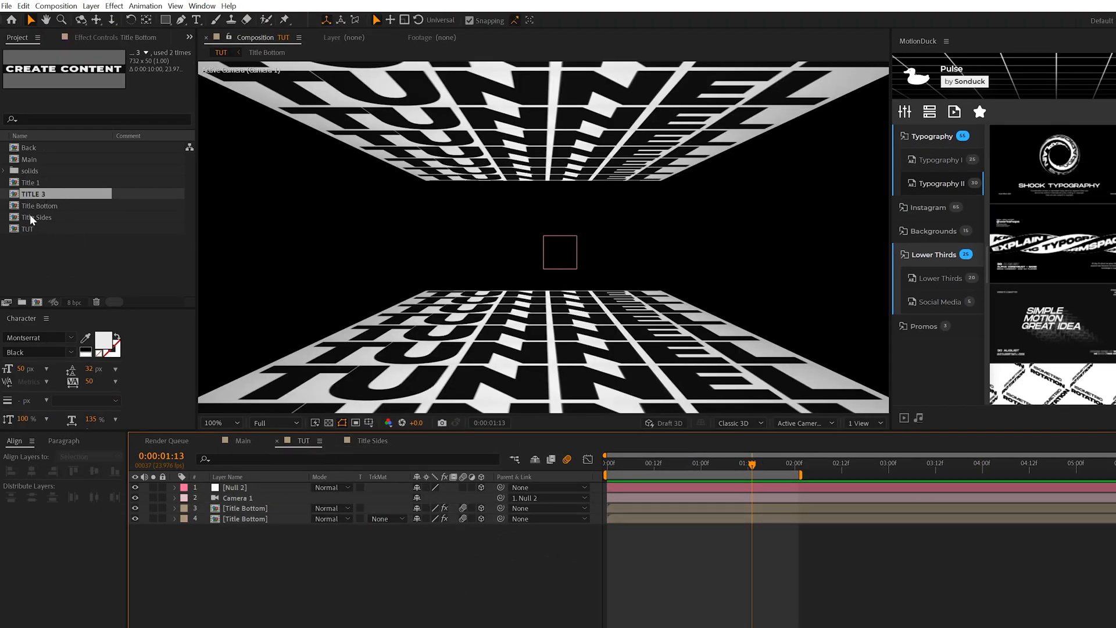
{"action": "left_click_drag", "start_coordinate": [32, 219], "coordinate": [231, 512]}
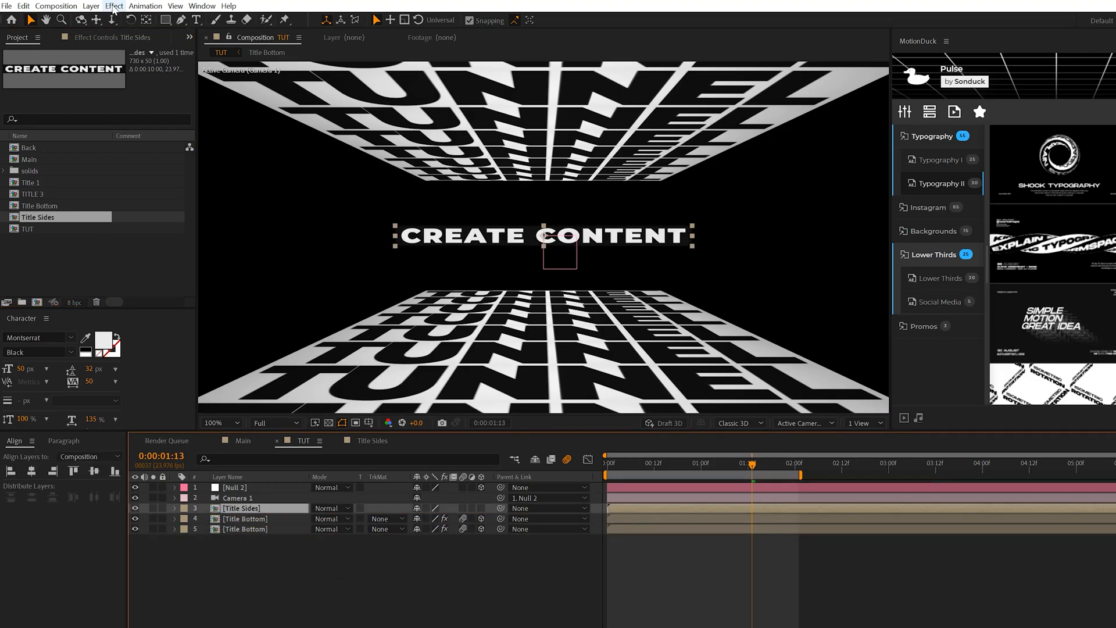
{"action": "left_click", "coordinate": [461, 508]}
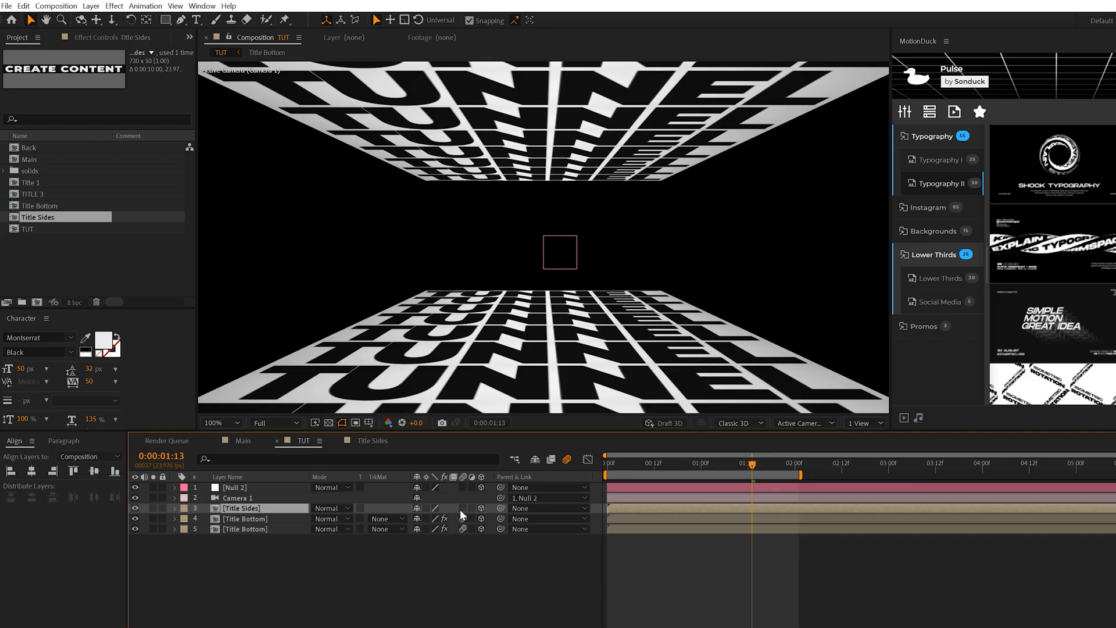
{"action": "left_click_drag", "start_coordinate": [684, 461], "coordinate": [546, 469]}
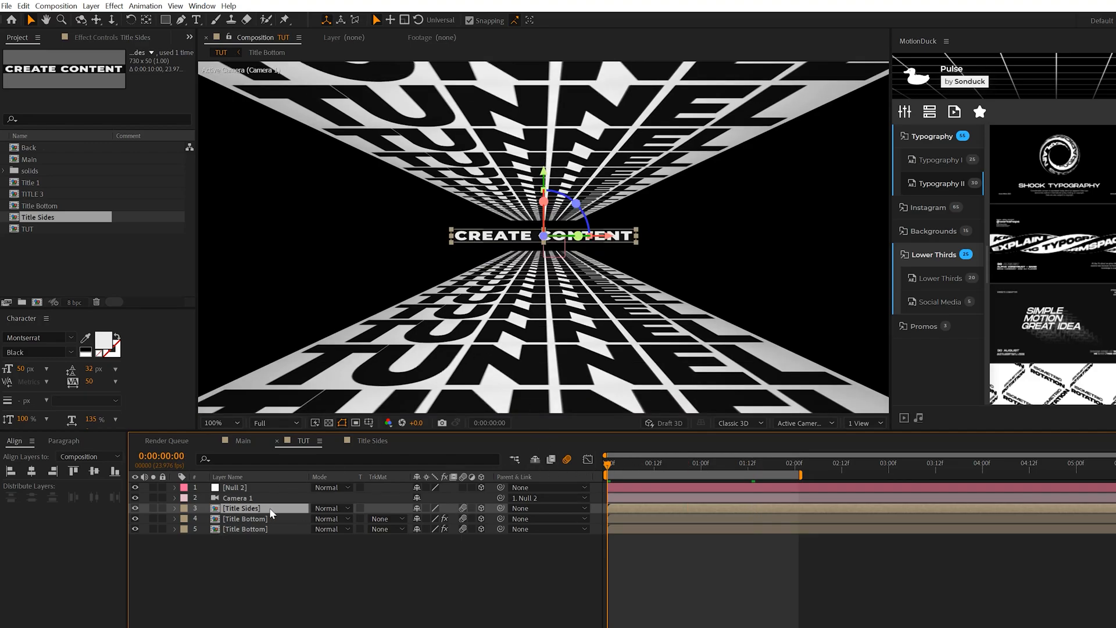
{"action": "key", "text": "r"}
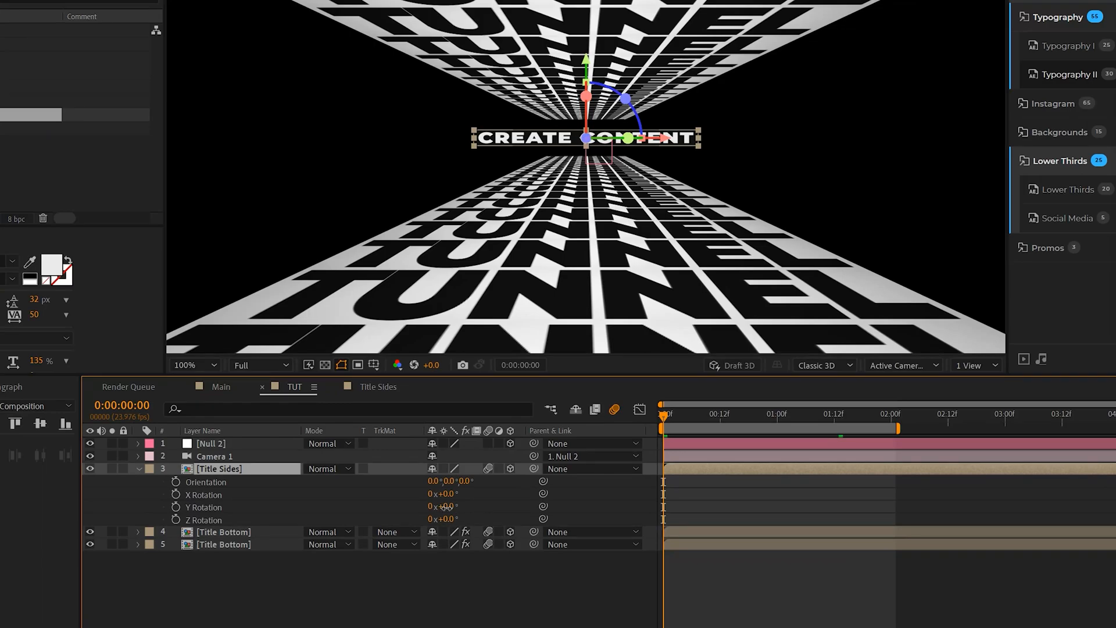
{"action": "left_click", "coordinate": [447, 506]}
{"action": "type", "text": "90"}
{"action": "key", "text": "Return"}
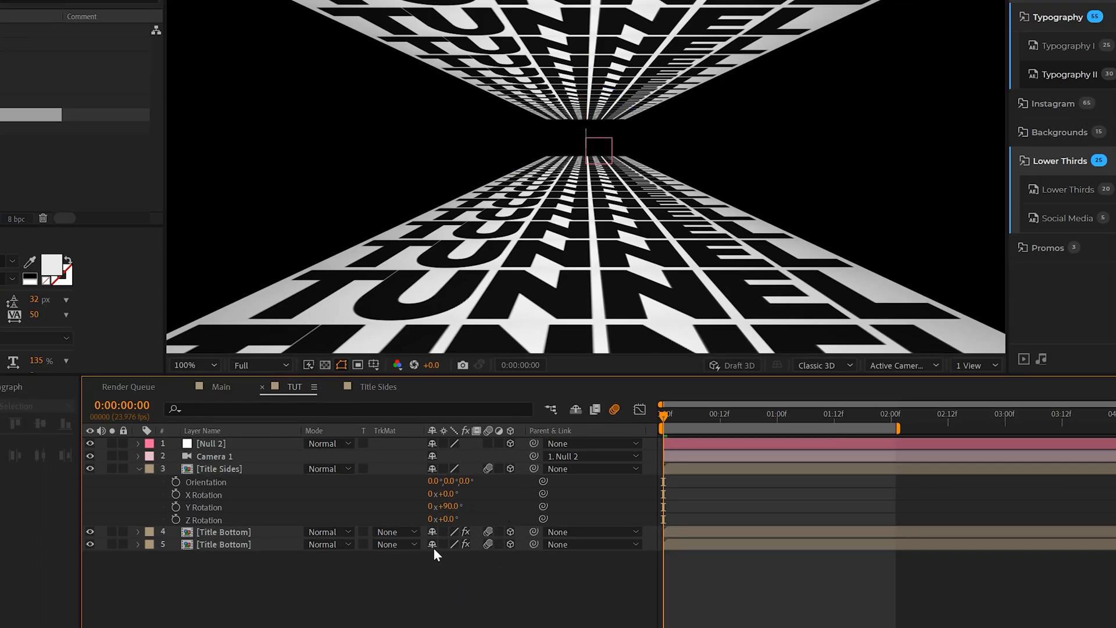
Step: Shift the Title Sides layer left and correct its Y rotation to -90°
{"action": "left_click", "coordinate": [223, 469]}
{"action": "key", "text": "p"}
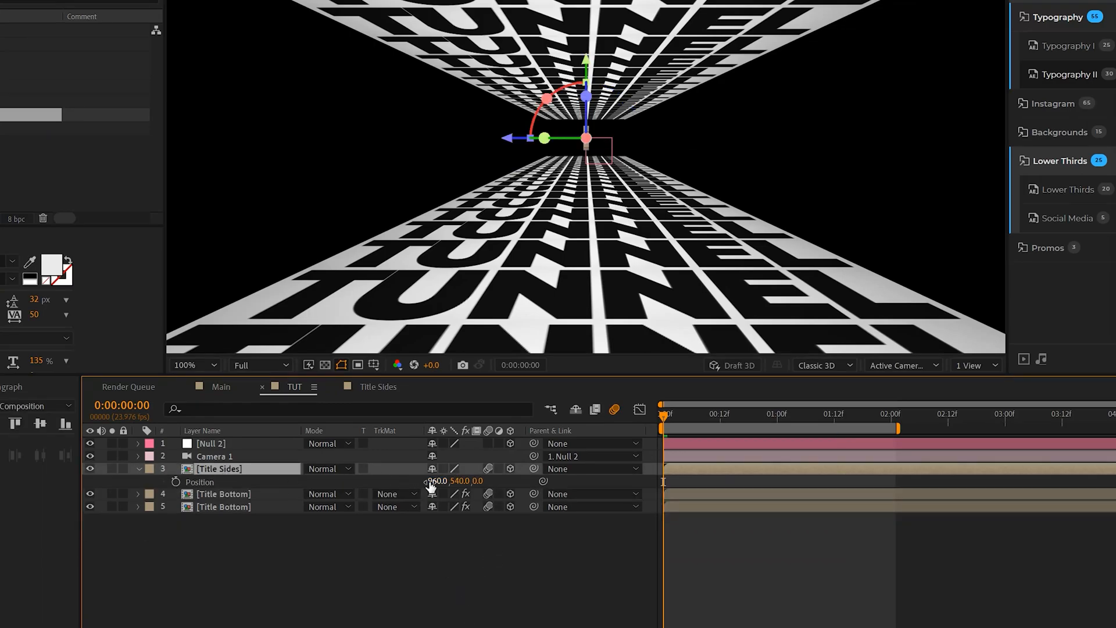
{"action": "left_click_drag", "start_coordinate": [434, 480], "coordinate": [256, 480]}
{"action": "key", "text": "r"}
{"action": "left_click", "coordinate": [448, 506]}
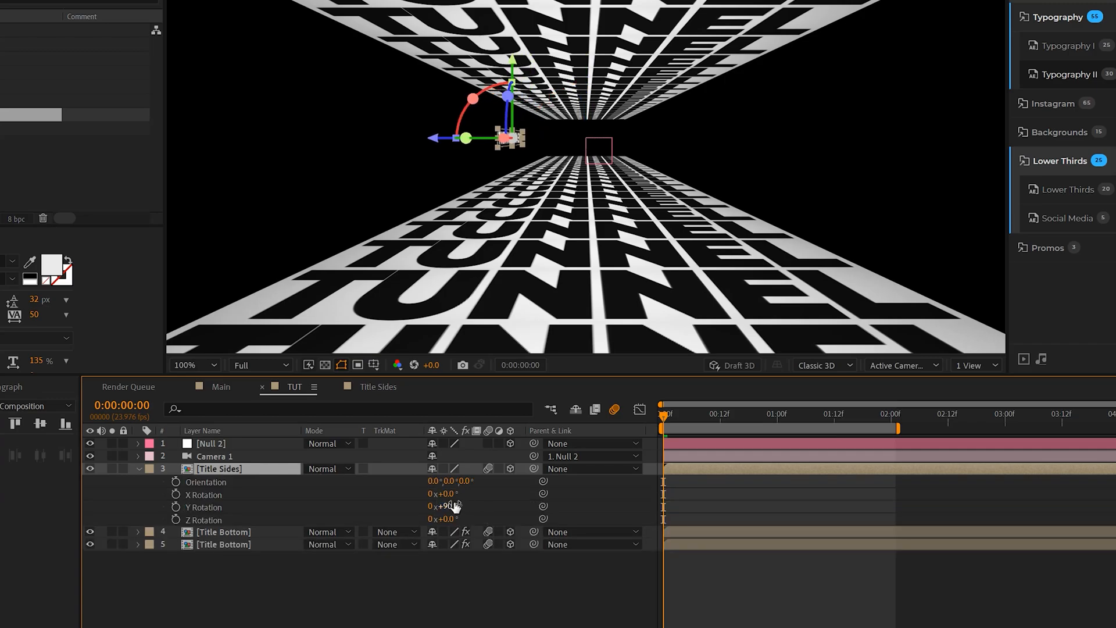
{"action": "type", "text": "9090"}
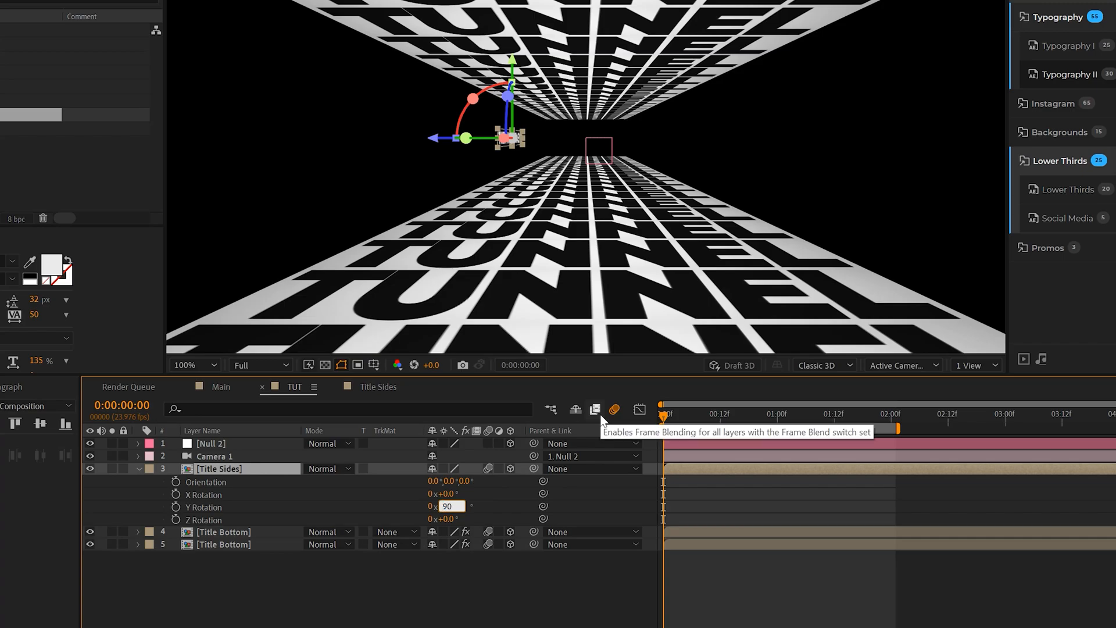
{"action": "left_click", "coordinate": [459, 576]}
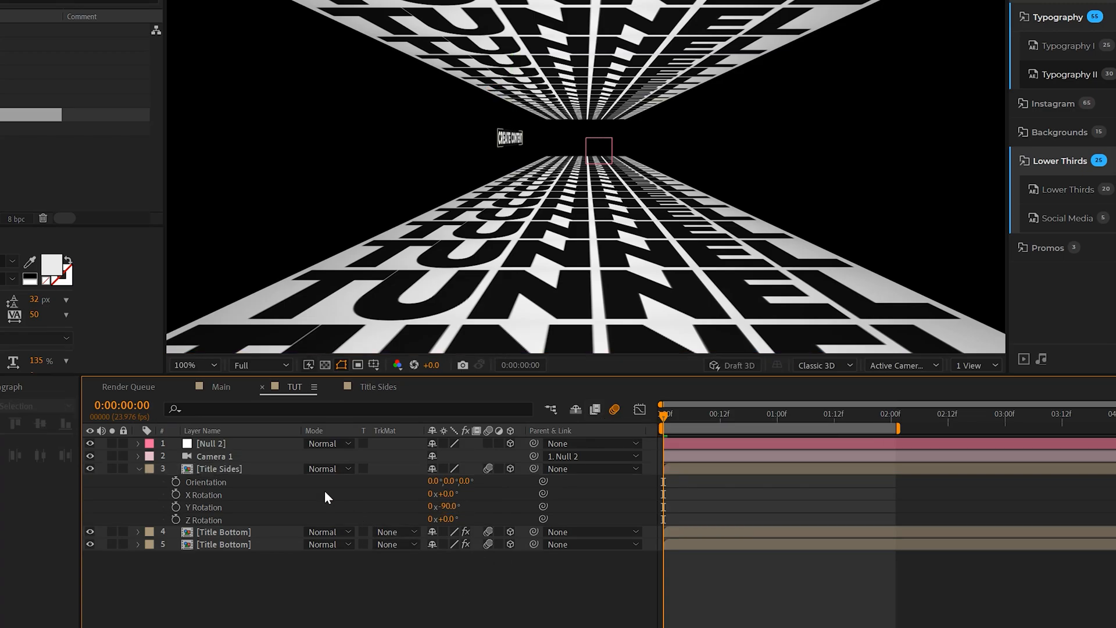
{"action": "left_click", "coordinate": [210, 471]}
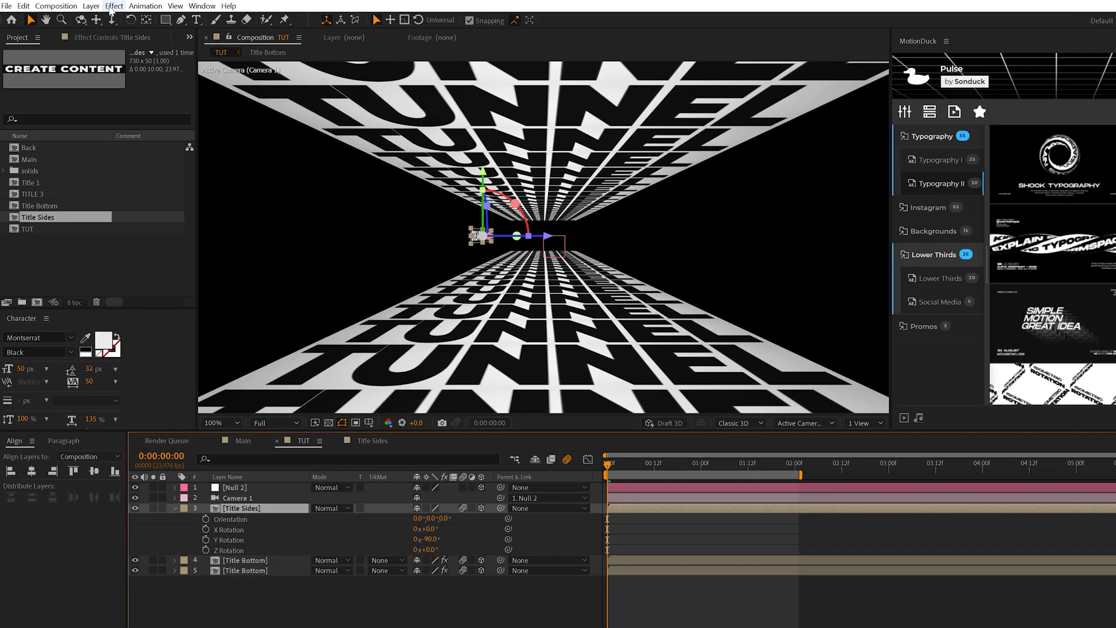
Step: Apply Motion Tile to Title Sides with output width 770 and height 630 to fill the wall
{"action": "left_click", "coordinate": [114, 6]}
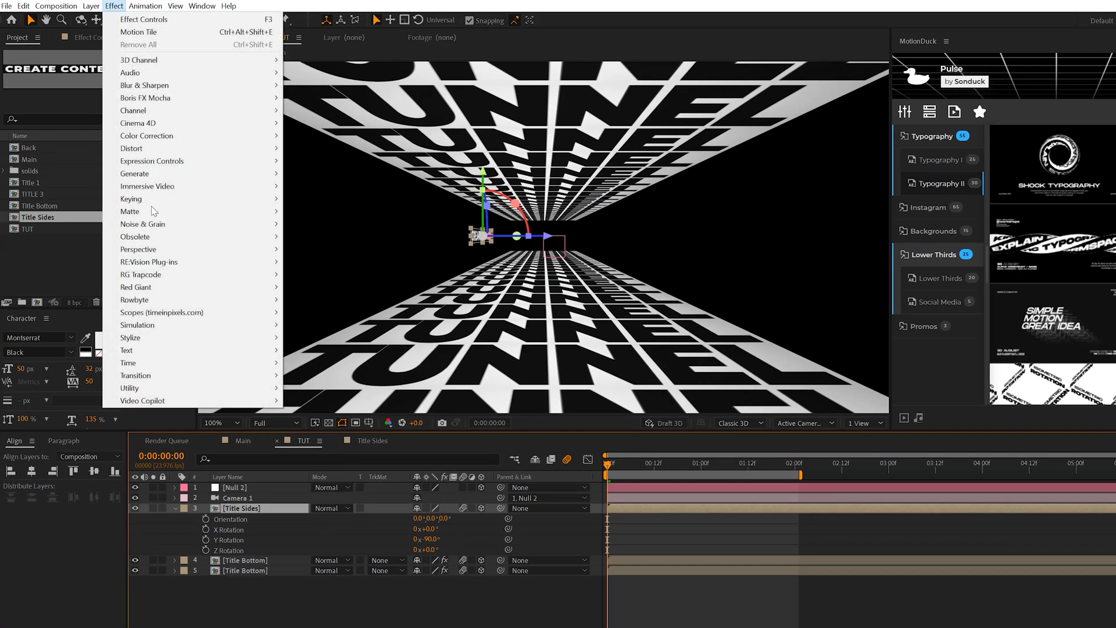
{"action": "mouse_move", "coordinate": [131, 337]}
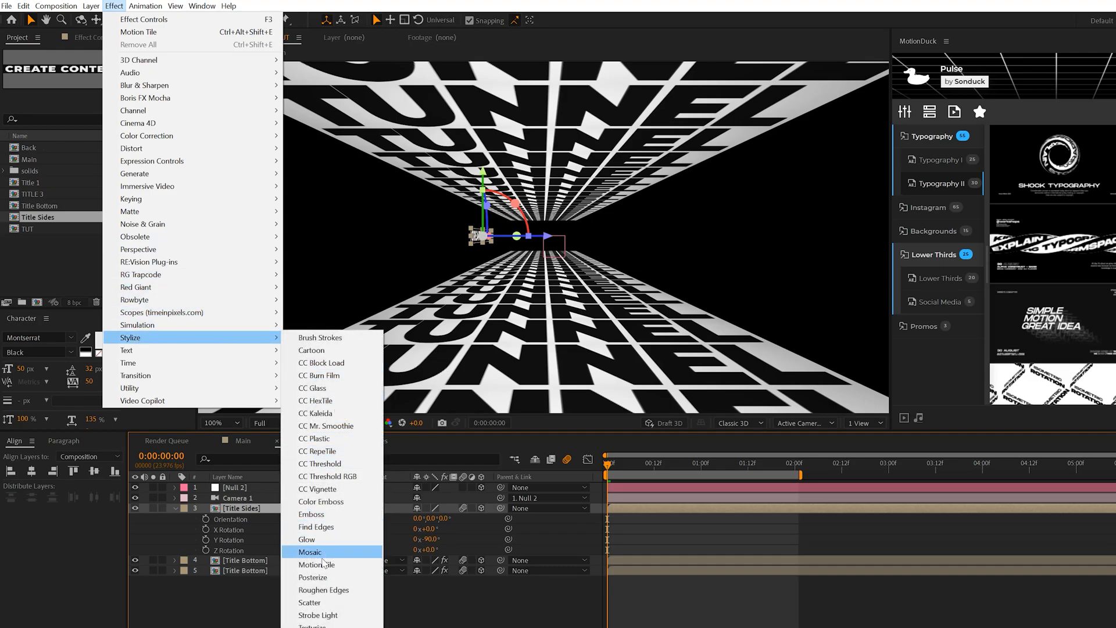
{"action": "left_click", "coordinate": [318, 555]}
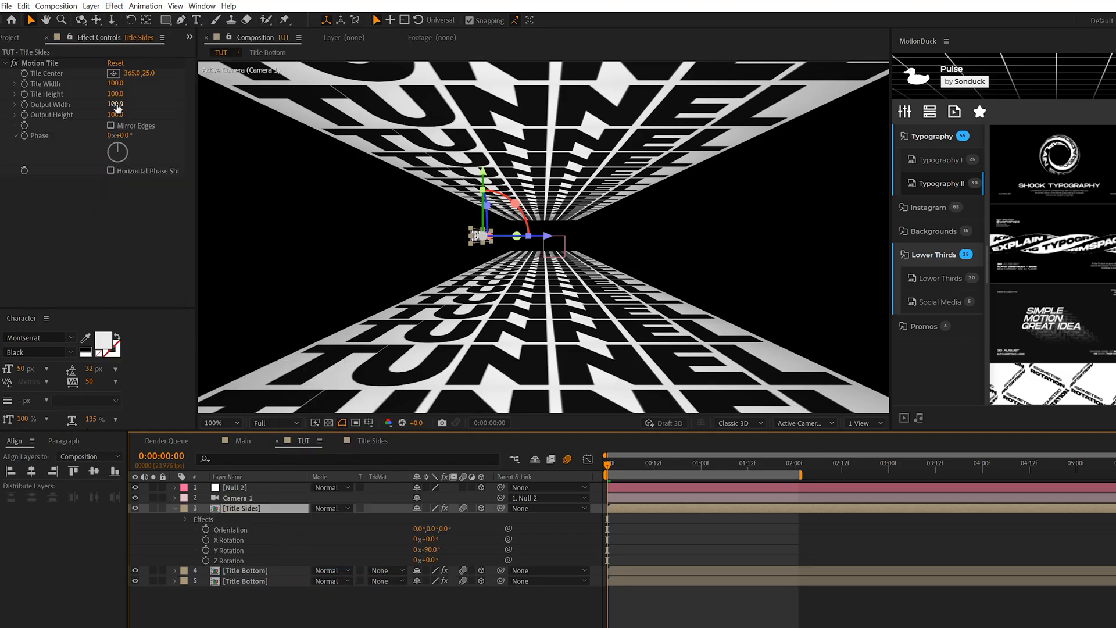
{"action": "left_click_drag", "start_coordinate": [114, 106], "coordinate": [146, 106]}
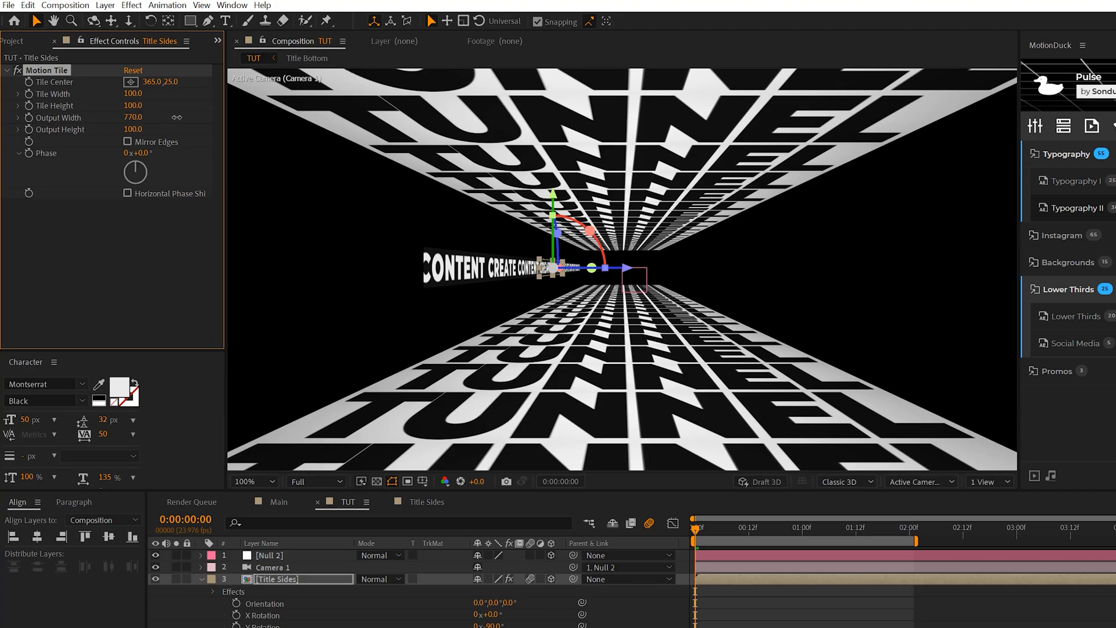
{"action": "left_click_drag", "start_coordinate": [133, 129], "coordinate": [172, 129]}
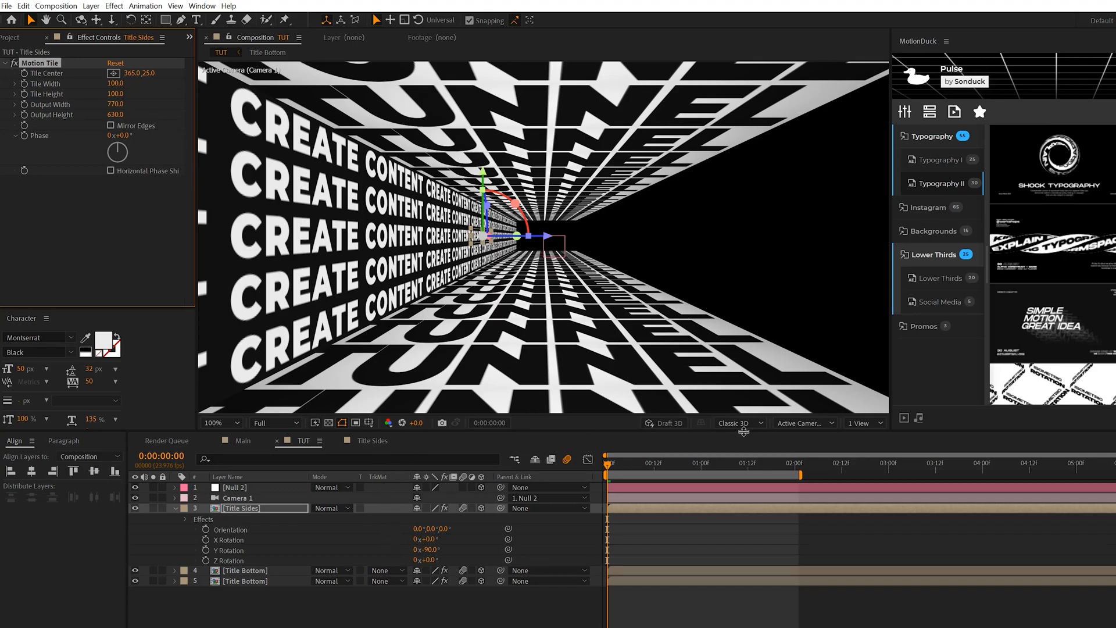
Step: Duplicate the Title Sides wall layer for the opposite side
{"action": "left_click", "coordinate": [242, 506]}
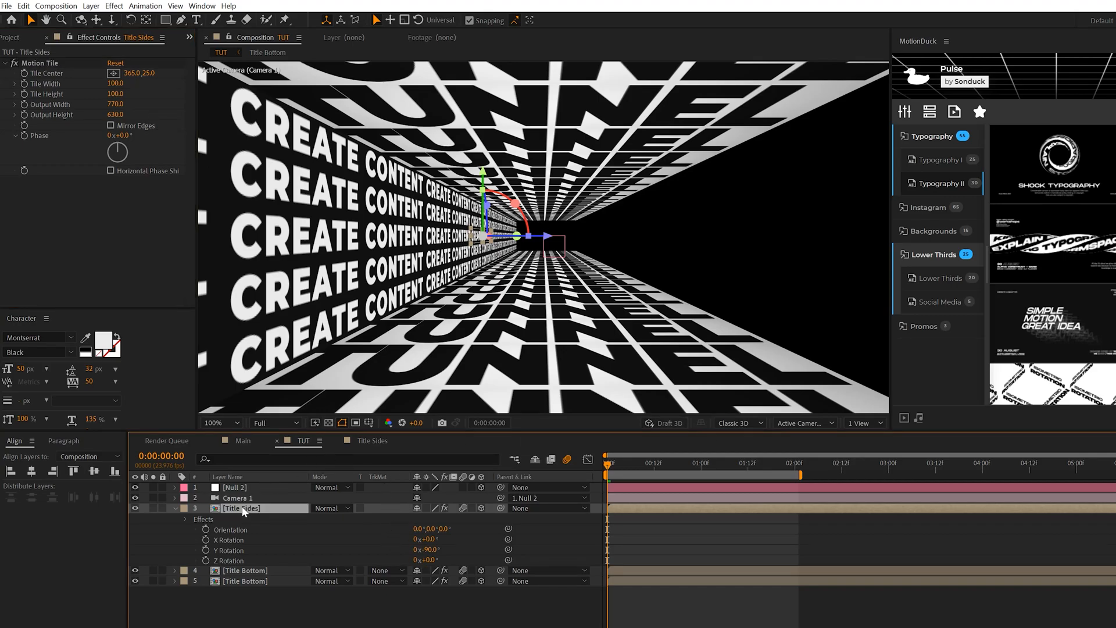
{"action": "key", "text": "ctrl+d"}
{"action": "key", "text": "p"}
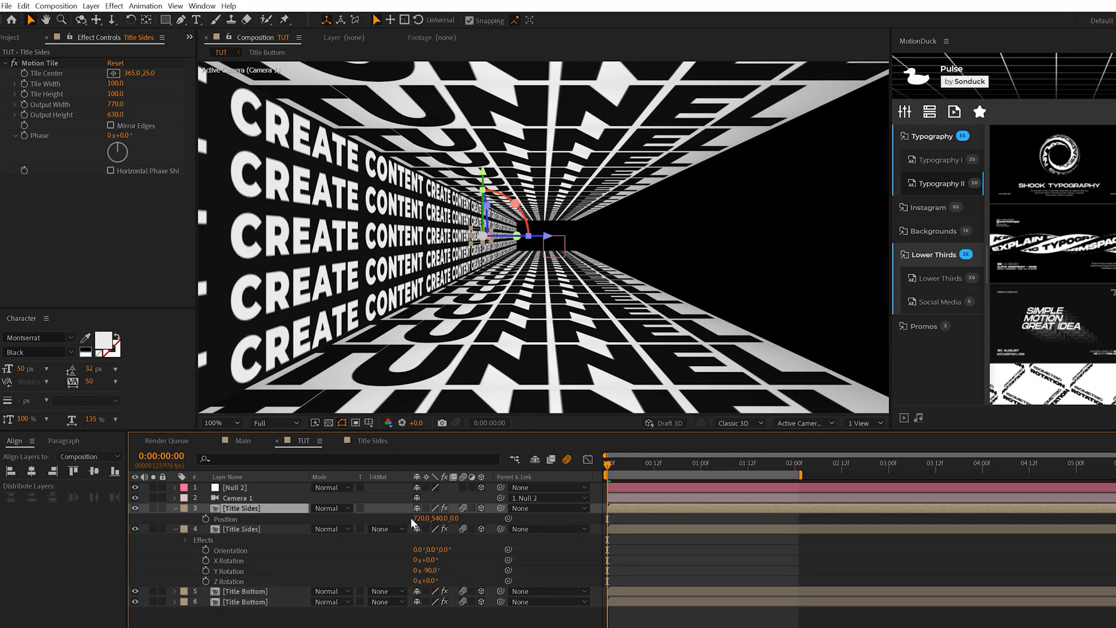
Step: Move the duplicate wall to the right, flip it horizontally and nudge its X to about 1243
{"action": "left_click_drag", "start_coordinate": [417, 517], "coordinate": [662, 515]}
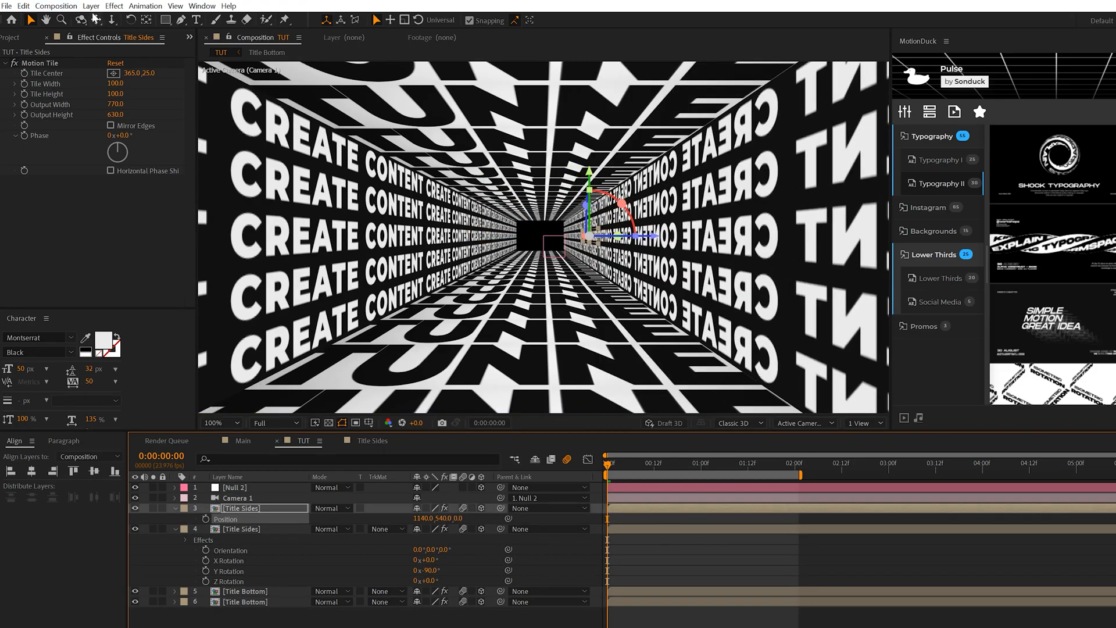
{"action": "left_click", "coordinate": [90, 7]}
{"action": "mouse_move", "coordinate": [114, 139]}
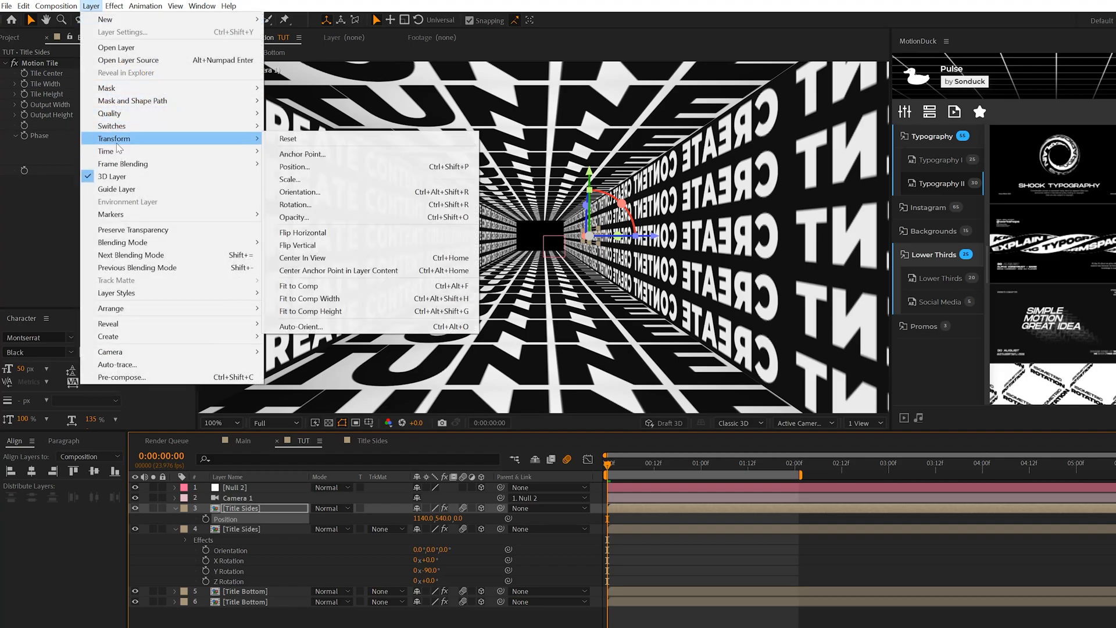
{"action": "left_click", "coordinate": [303, 233]}
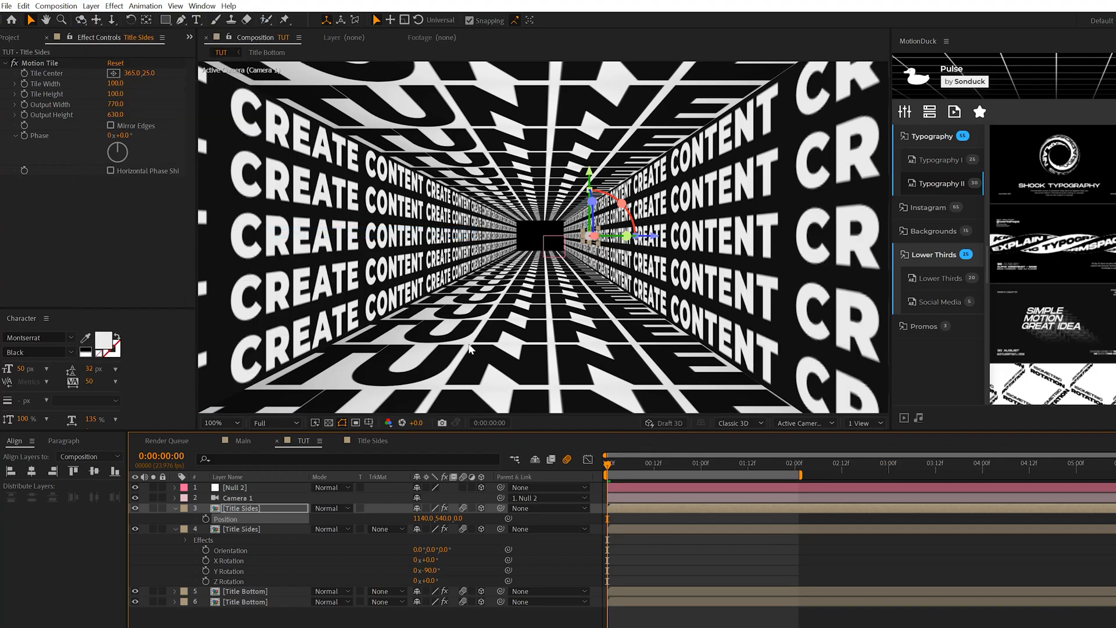
{"action": "left_click_drag", "start_coordinate": [422, 518], "coordinate": [453, 518]}
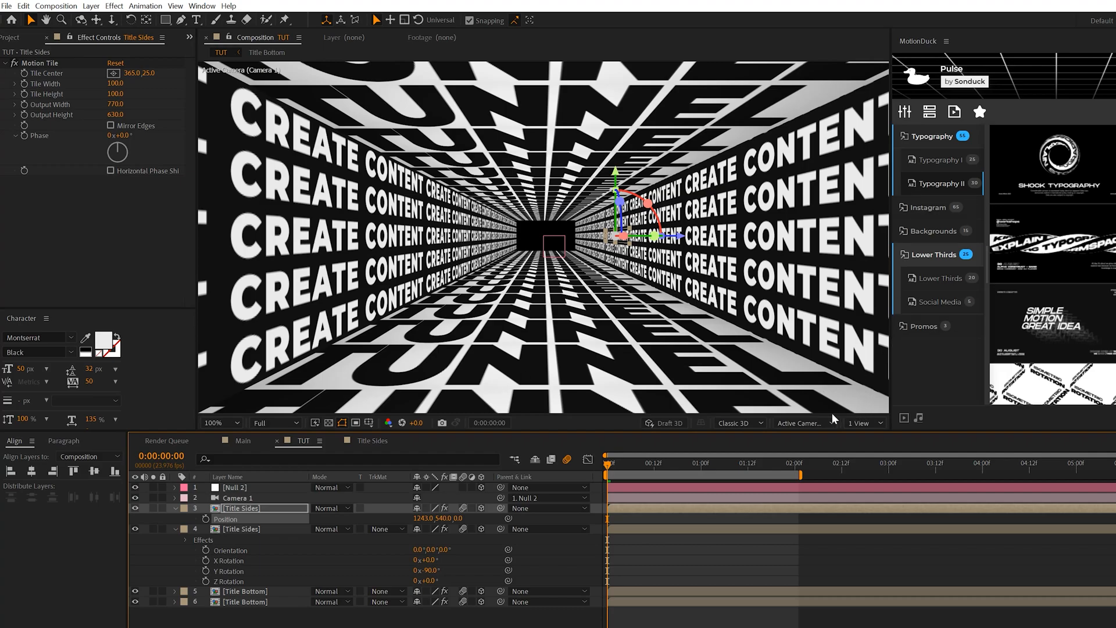
Step: In the Front view set the right Title Sides wall's Position X to 1222
{"action": "left_click", "coordinate": [808, 422]}
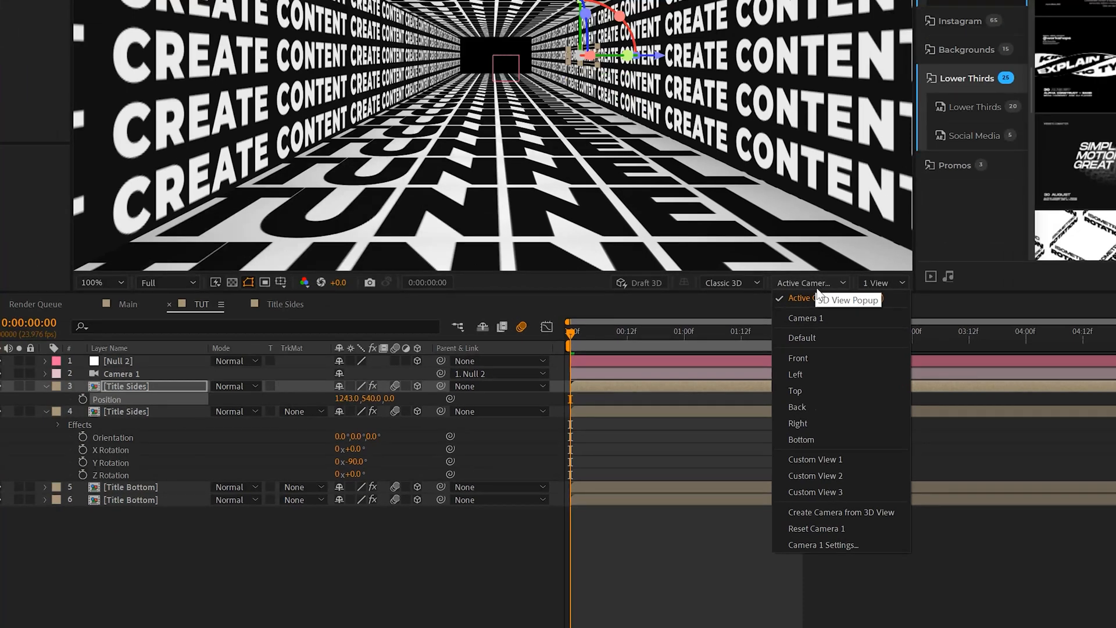
{"action": "left_click", "coordinate": [805, 355]}
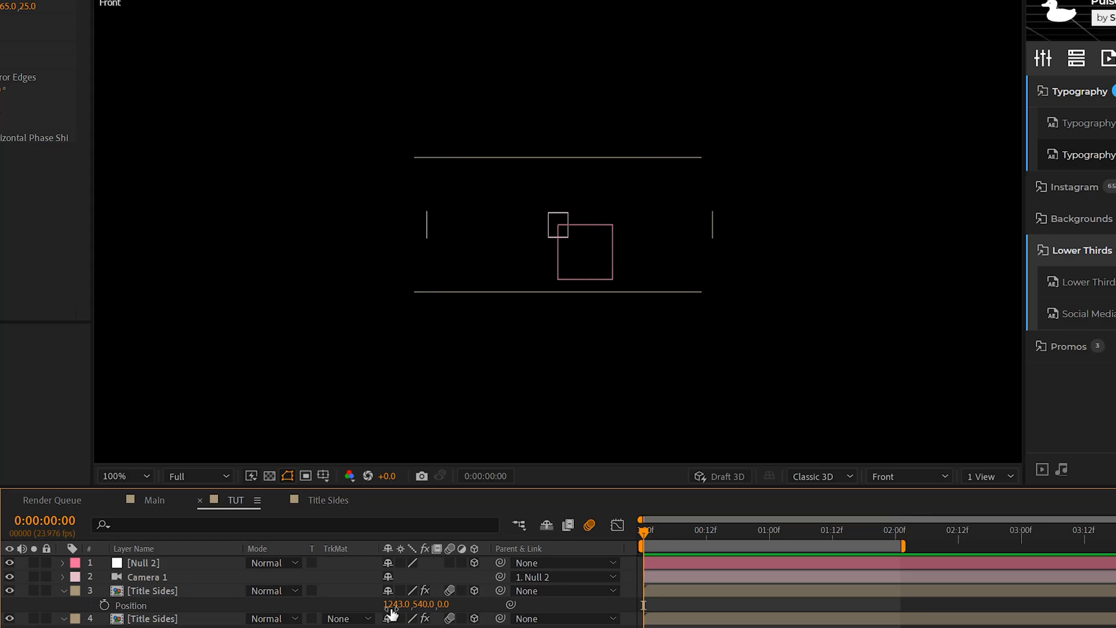
{"action": "left_click_drag", "start_coordinate": [391, 607], "coordinate": [449, 607]}
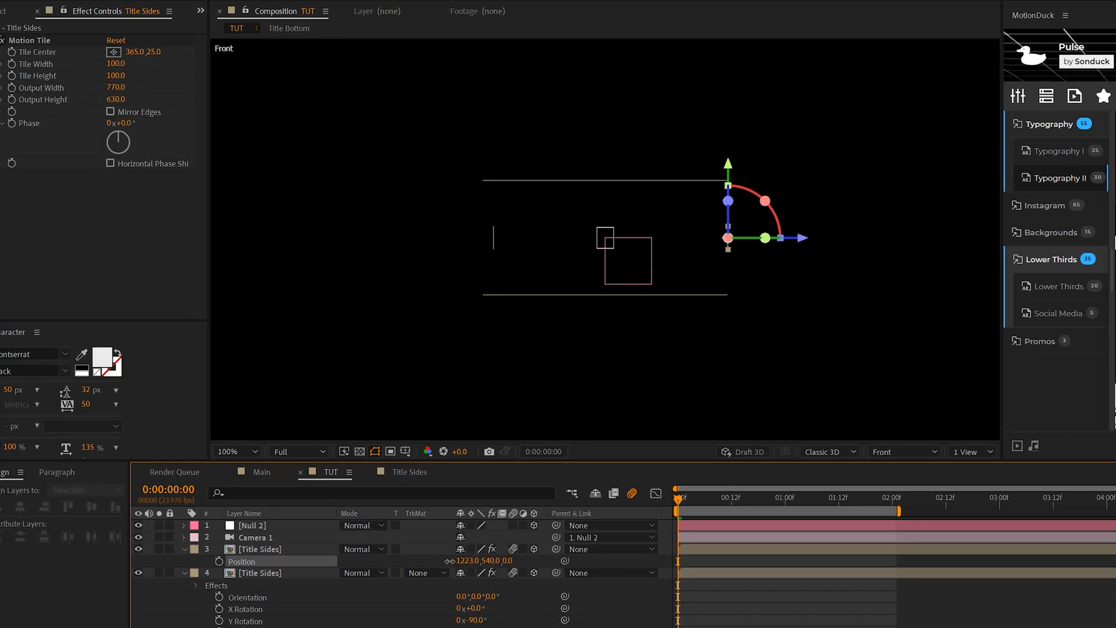
{"action": "scroll", "coordinate": [642, 261], "scroll_direction": "up", "scroll_amount": 1}
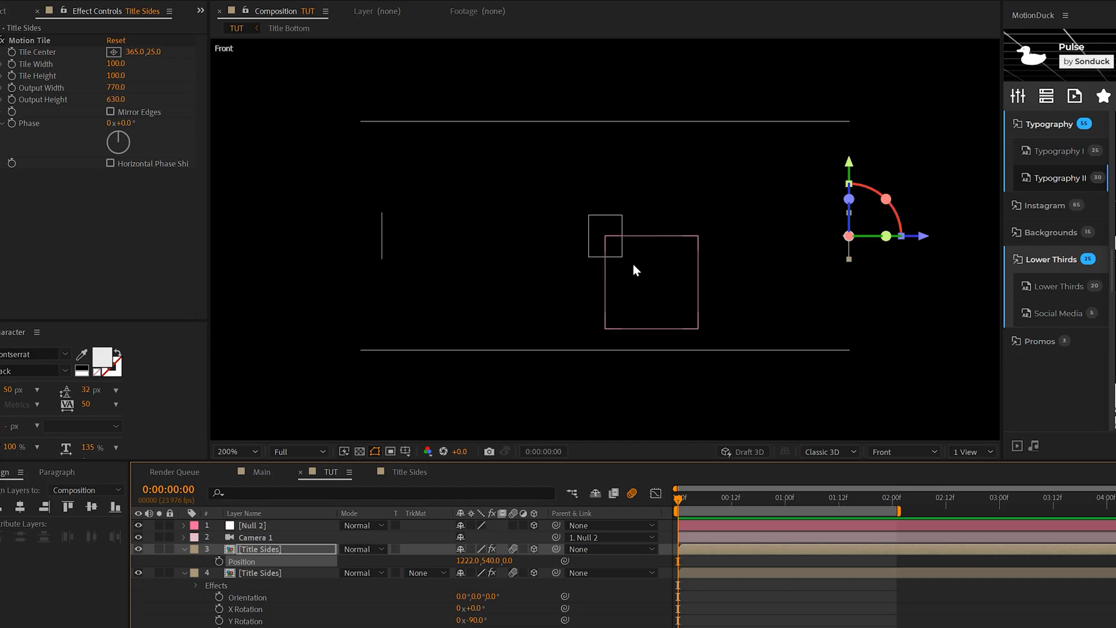
{"action": "left_click", "coordinate": [628, 492]}
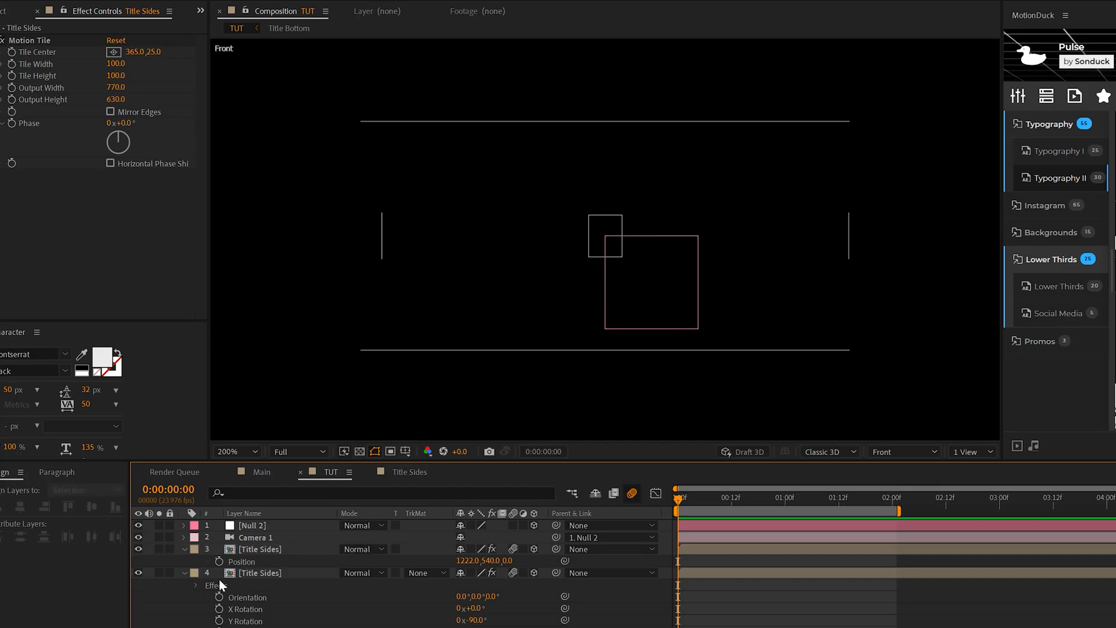
Step: Set the left Title Sides wall's Position X to 698 and show the animated properties
{"action": "left_click", "coordinate": [264, 572]}
{"action": "key", "text": "p"}
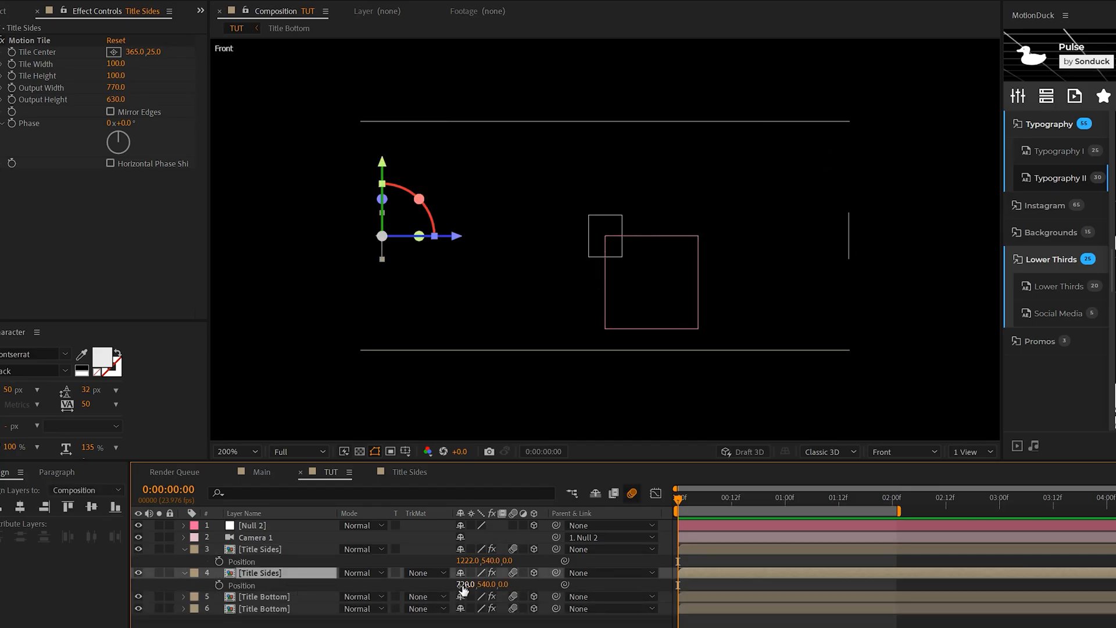
{"action": "left_click_drag", "start_coordinate": [470, 584], "coordinate": [438, 578]}
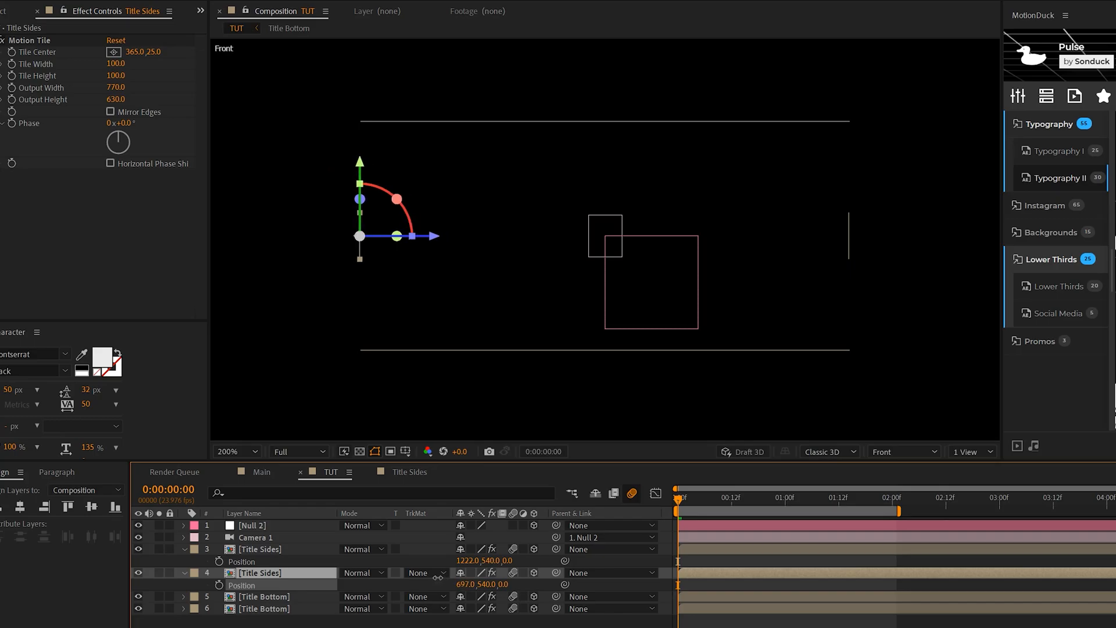
{"action": "key", "text": "F2"}
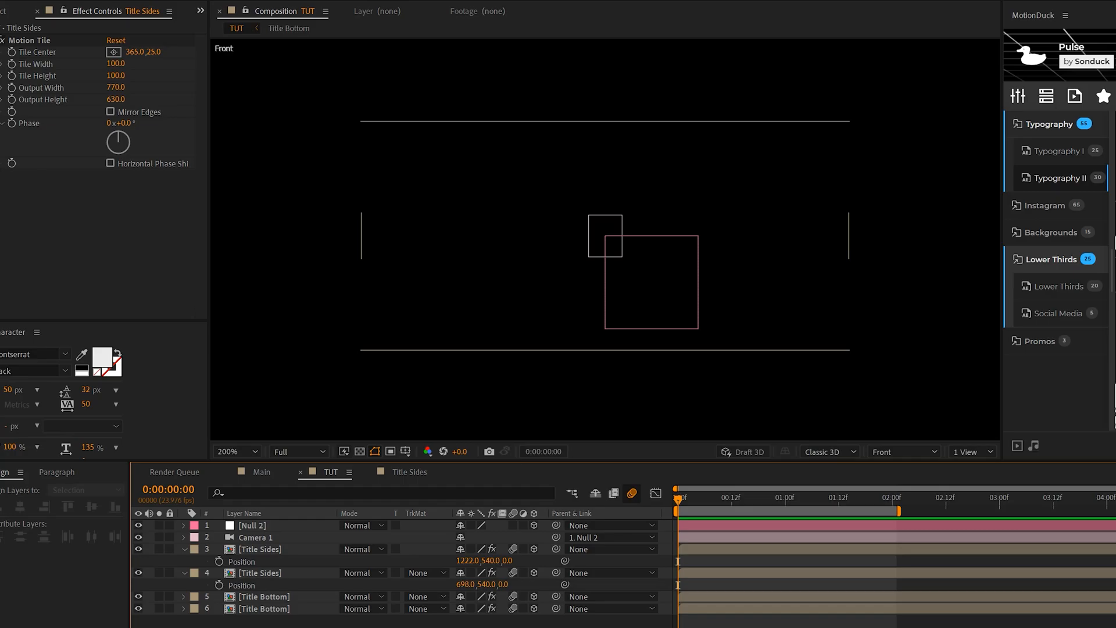
{"action": "key", "text": "u"}
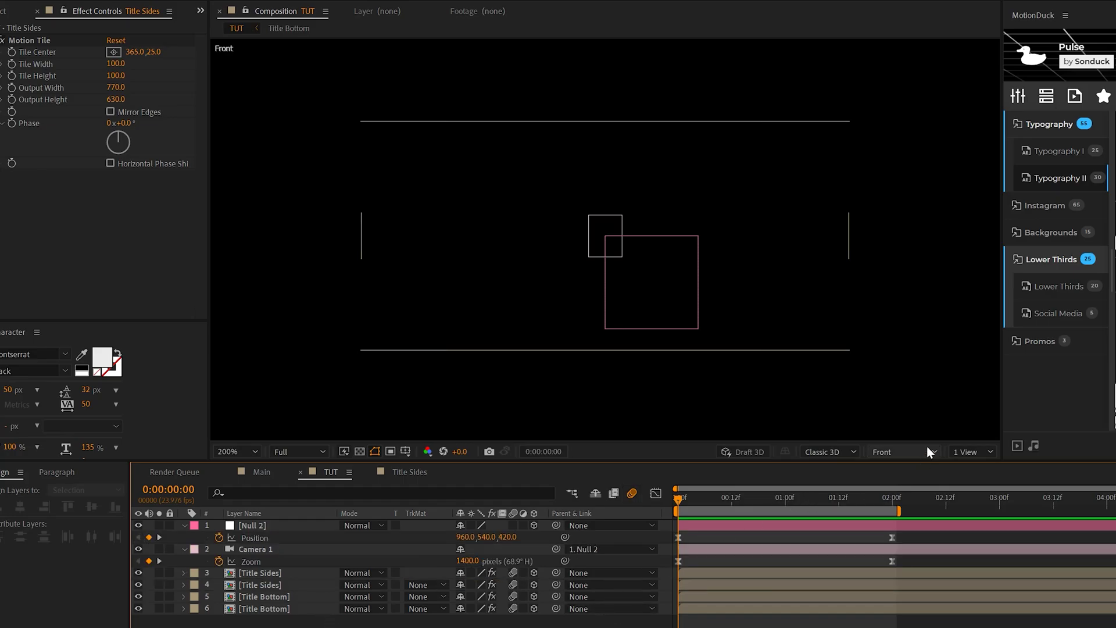
Step: Switch to Active Camera, preview the tunnel move, glance at the Main comp and return to TUT
{"action": "left_click", "coordinate": [903, 451]}
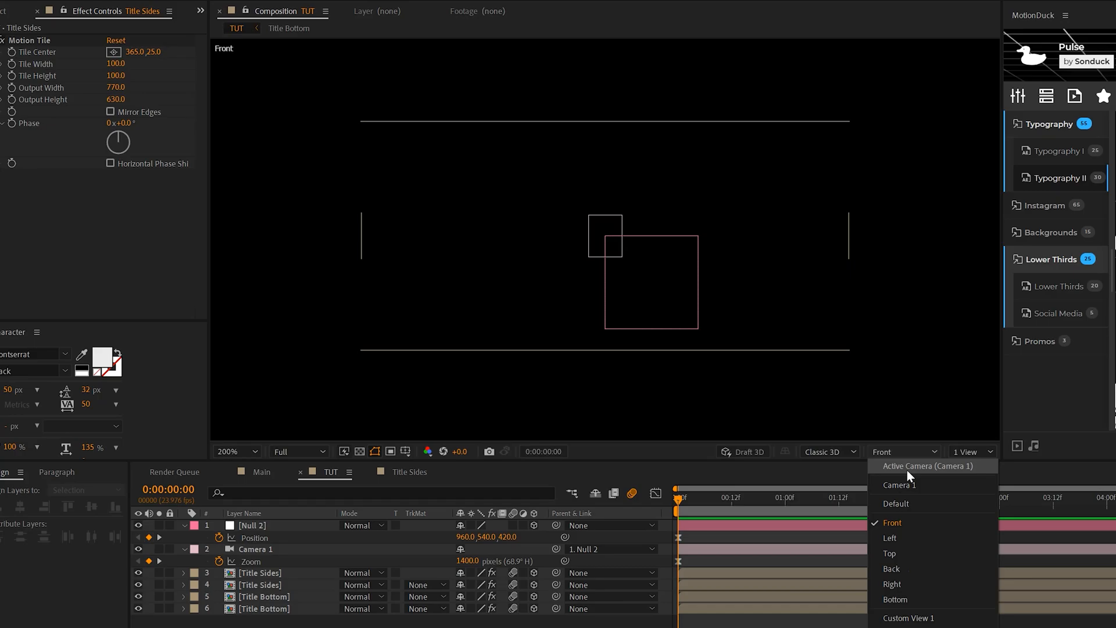
{"action": "left_click", "coordinate": [907, 469]}
{"action": "key", "text": "space"}
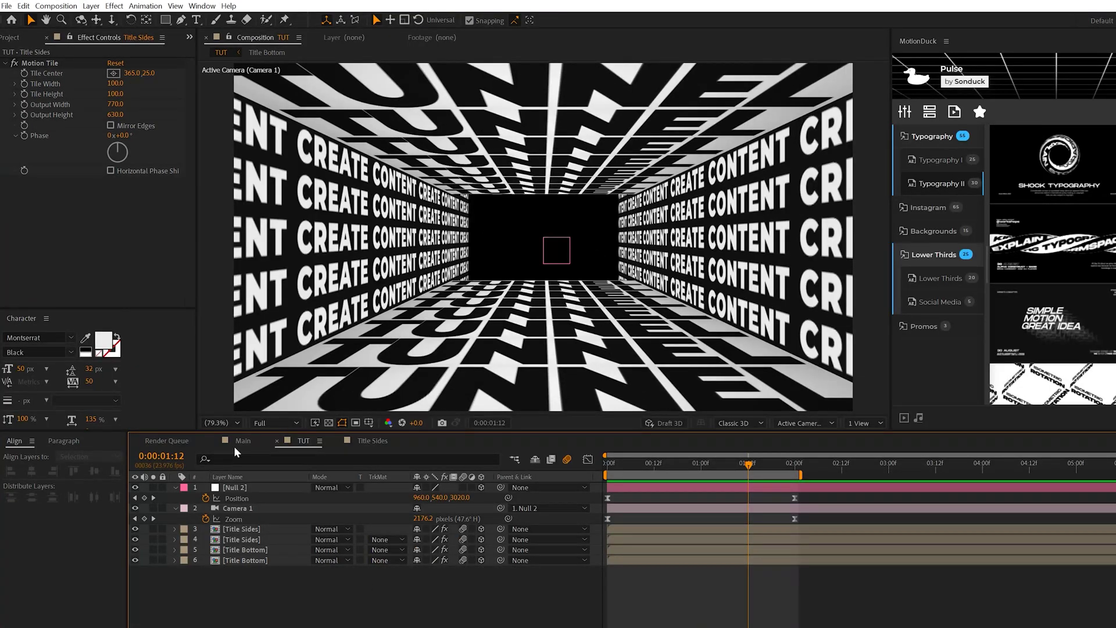
{"action": "left_click", "coordinate": [241, 440]}
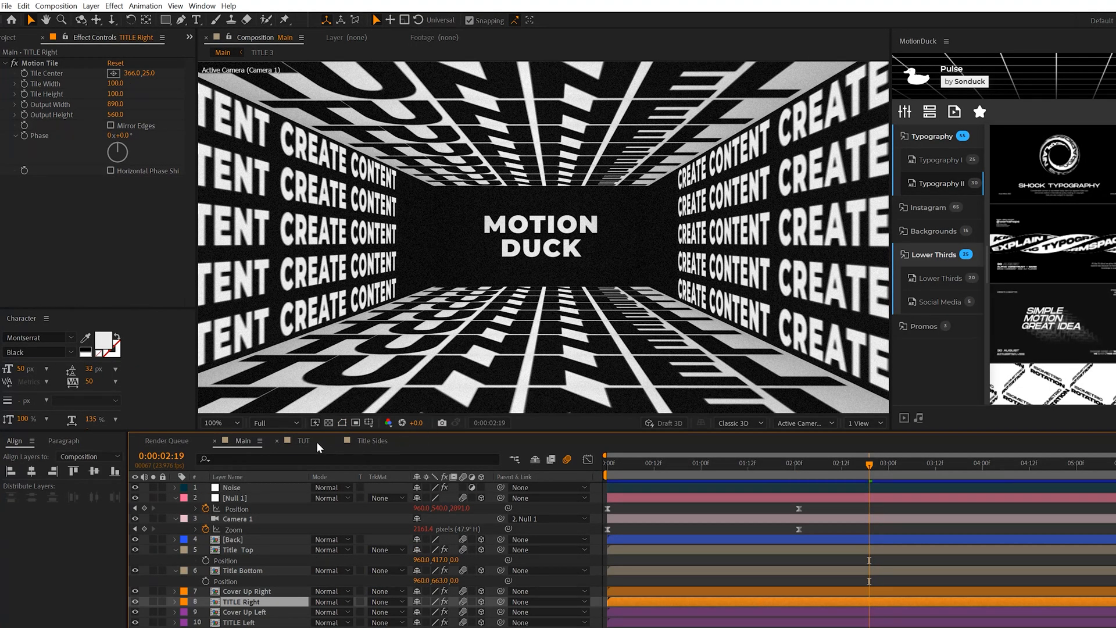
{"action": "left_click", "coordinate": [305, 440]}
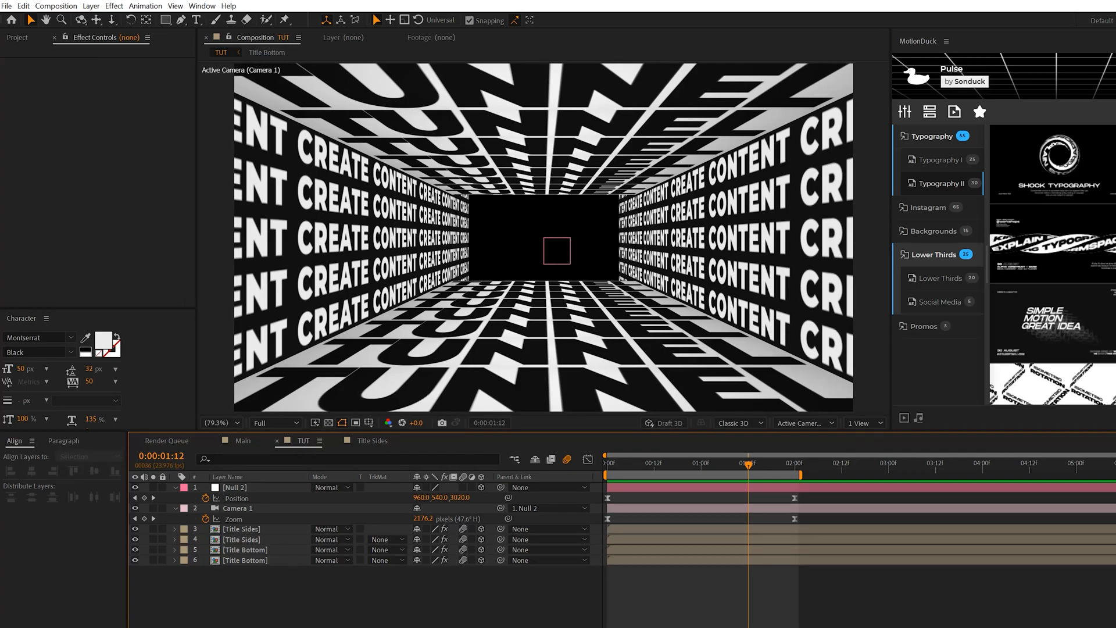
Step: Create a new solid coloured with the eyedropper-sampled dark tunnel background
{"action": "key", "text": "ctrl+y"}
{"action": "left_click", "coordinate": [269, 308]}
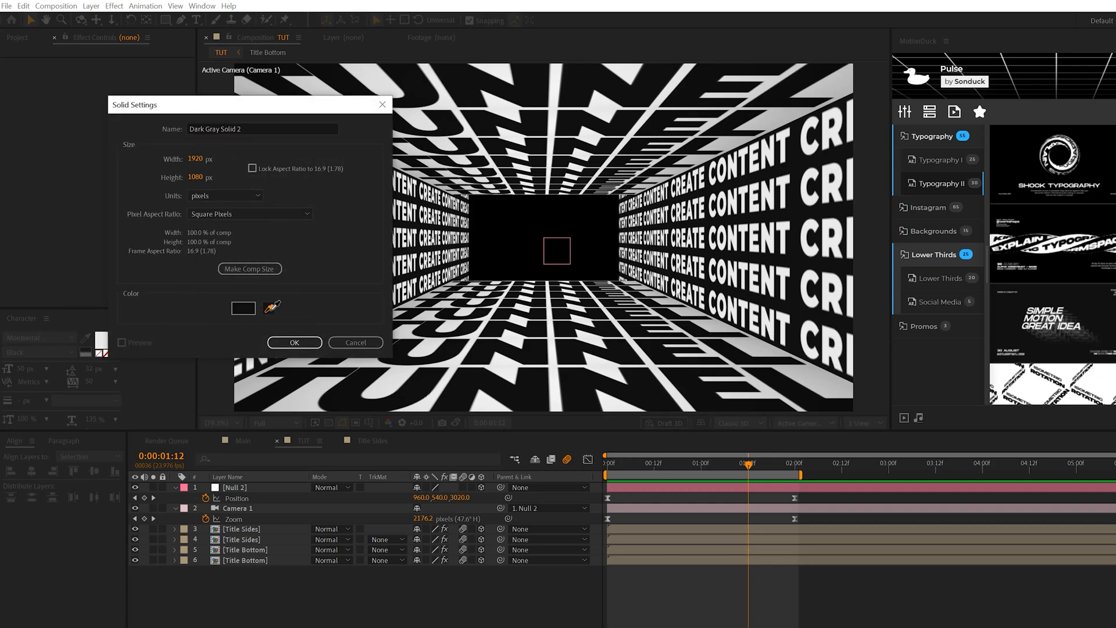
{"action": "left_click", "coordinate": [423, 226]}
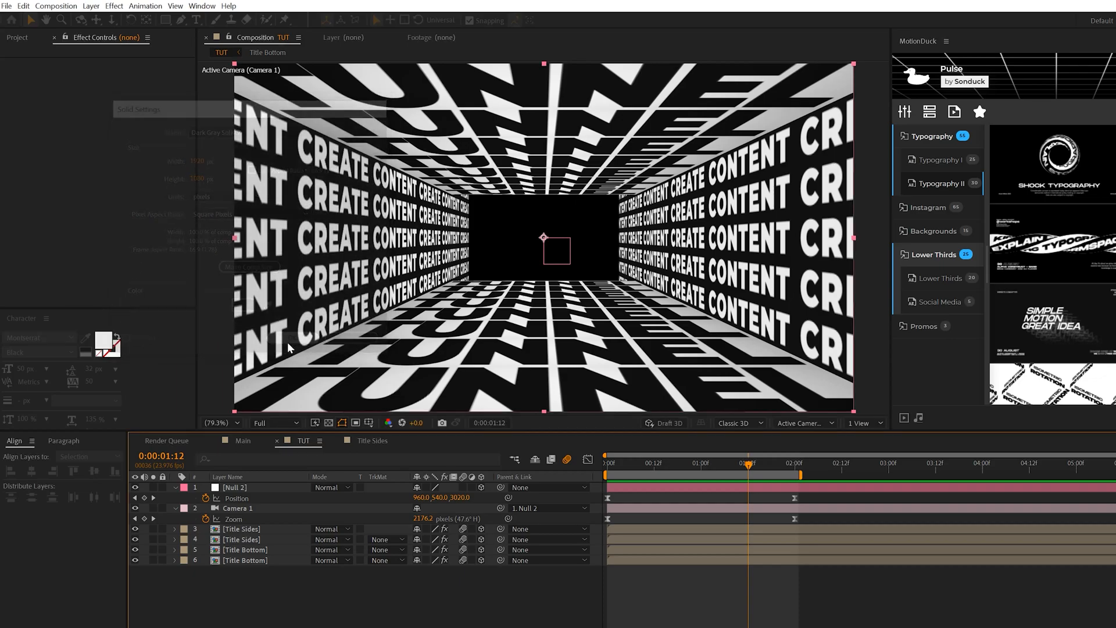
{"action": "left_click", "coordinate": [294, 341]}
Step: Add the MOTION DUCK text, pre-compose it with the solid as 'Back' and collapse transformations
{"action": "left_click", "coordinate": [196, 19]}
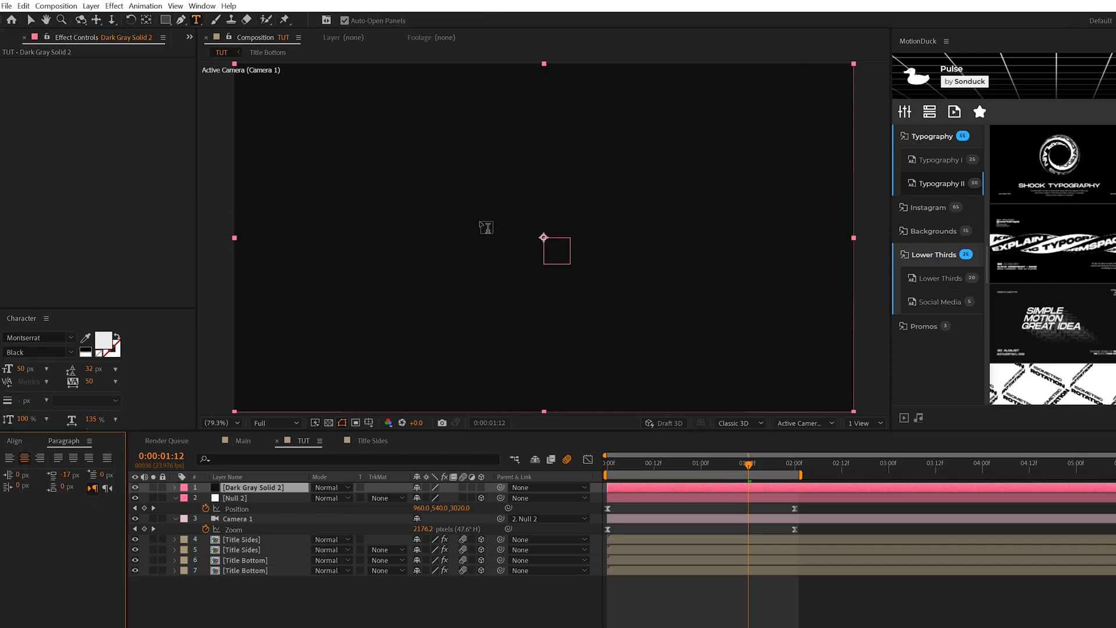
{"action": "left_click", "coordinate": [521, 225]}
{"action": "type", "text": "MOTION DUCK"}
{"action": "left_click", "coordinate": [265, 497]}
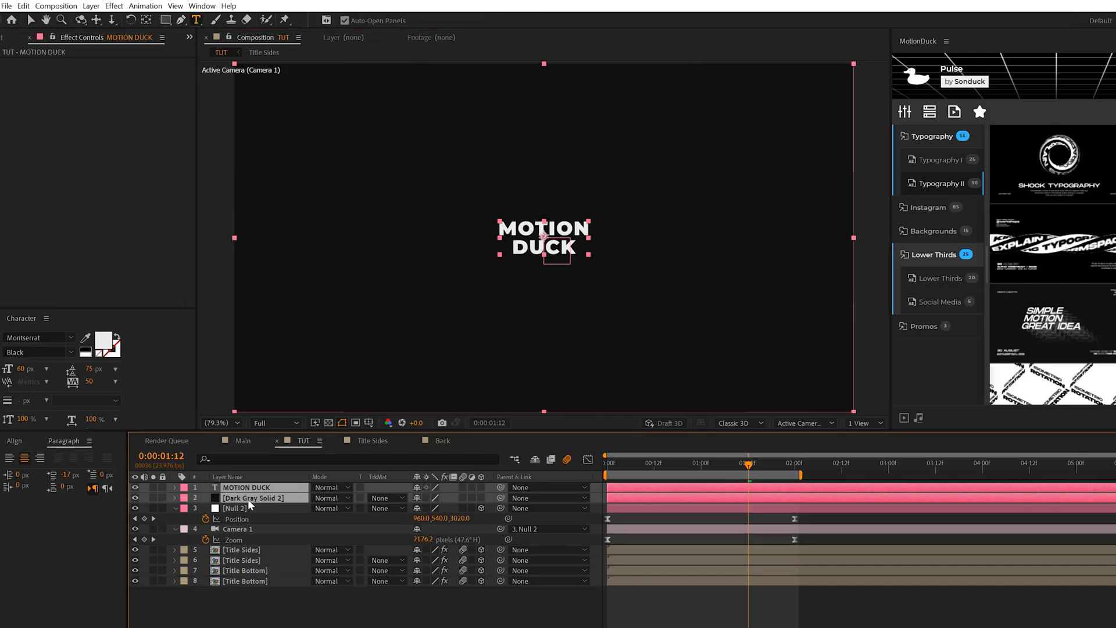
{"action": "key", "text": "ctrl+shift+c"}
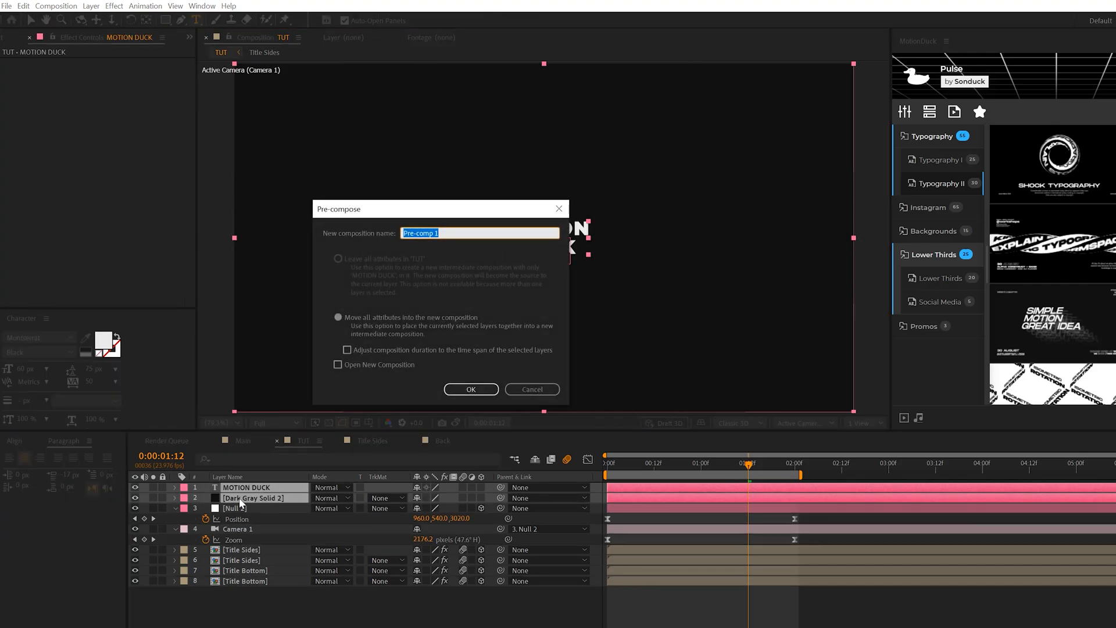
{"action": "type", "text": "Back"}
{"action": "key", "text": "Return"}
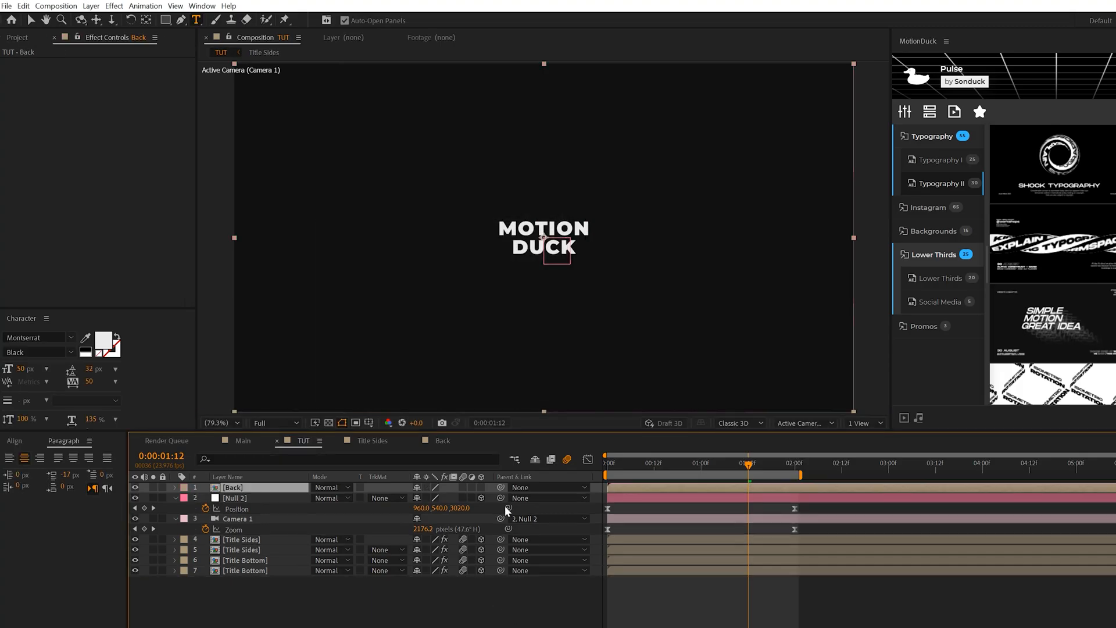
{"action": "left_click", "coordinate": [463, 487]}
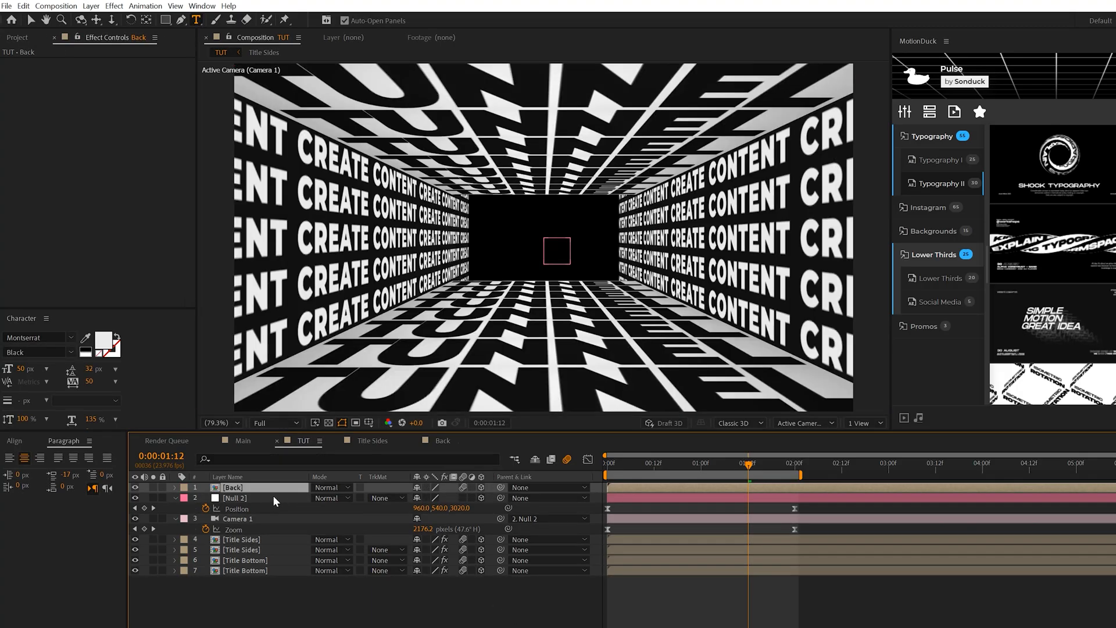
Step: Scrub the Back layer's Z Position to about 2376 at the tunnel's far end
{"action": "key", "text": "p"}
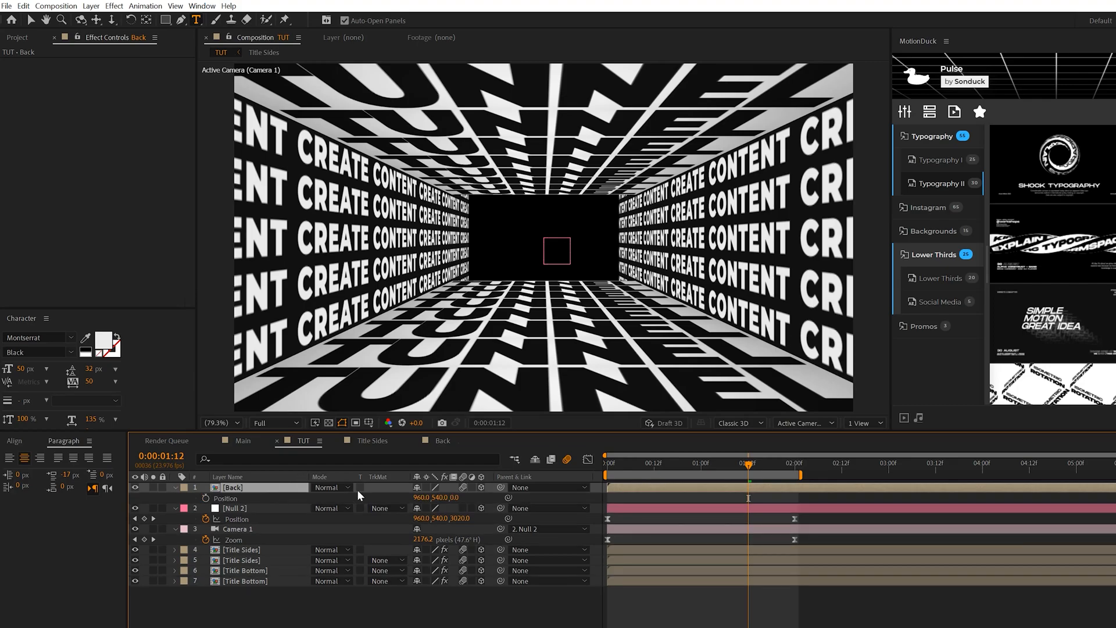
{"action": "mouse_move", "coordinate": [454, 497]}
{"action": "left_mouse_down"}
{"action": "mouse_move", "coordinate": [879, 505]}
{"action": "mouse_move", "coordinate": [559, 502]}
{"action": "left_mouse_up"}
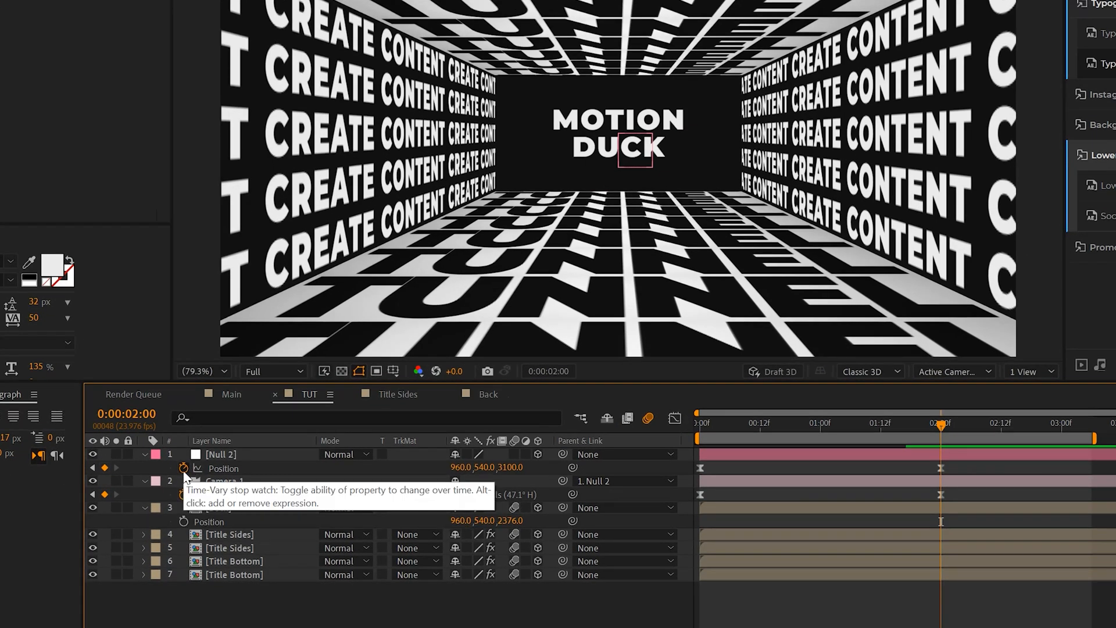
Step: Add a loopOut("pingpong") expression to Null 2's Position and copy it
{"action": "left_click", "coordinate": [185, 468], "text": "alt"}
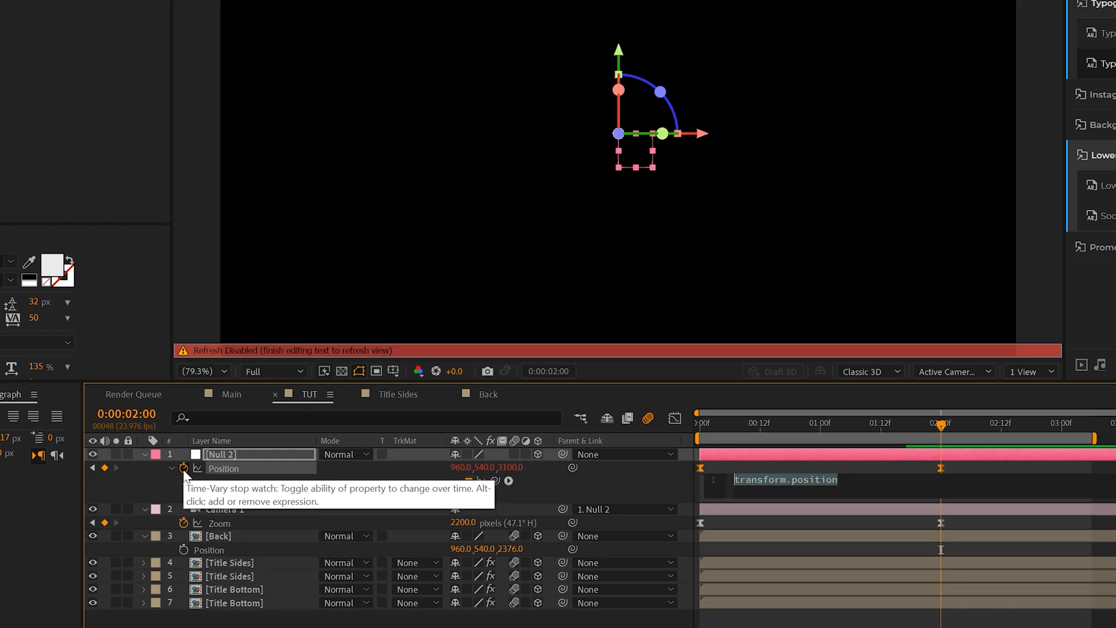
{"action": "type", "text": "loopOut"}
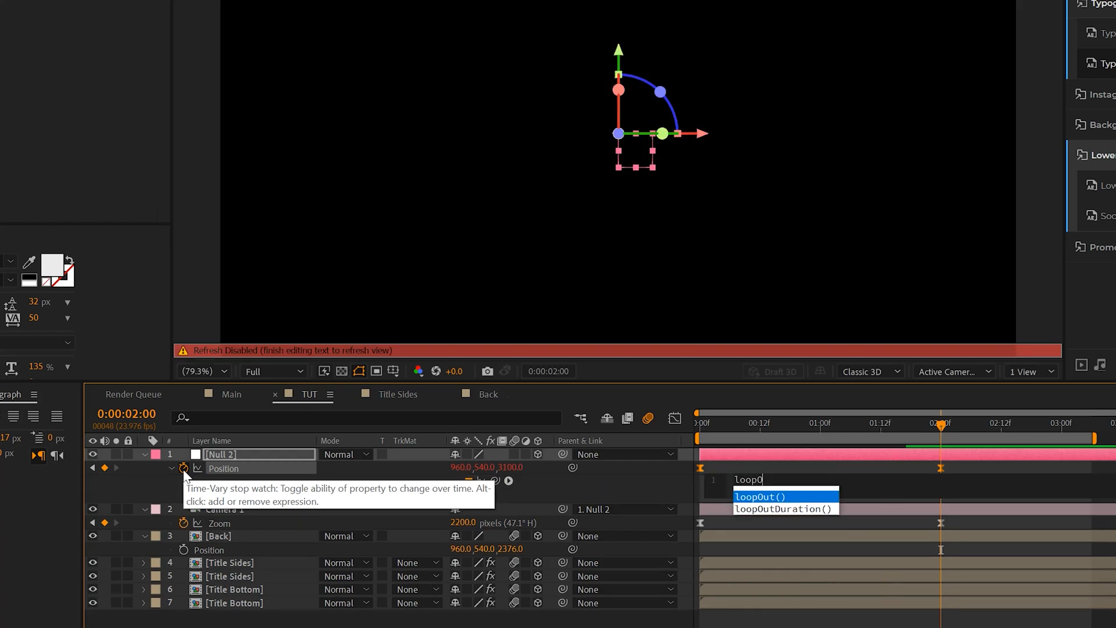
{"action": "key", "text": "Return"}
{"action": "type", "text": "\""}
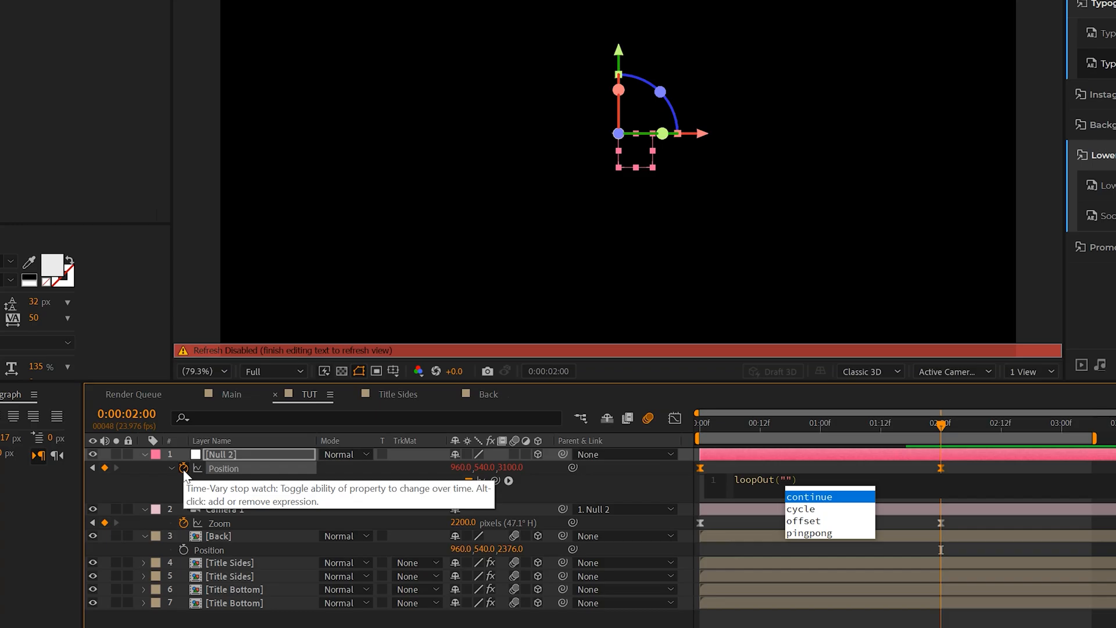
{"action": "left_click", "coordinate": [809, 533]}
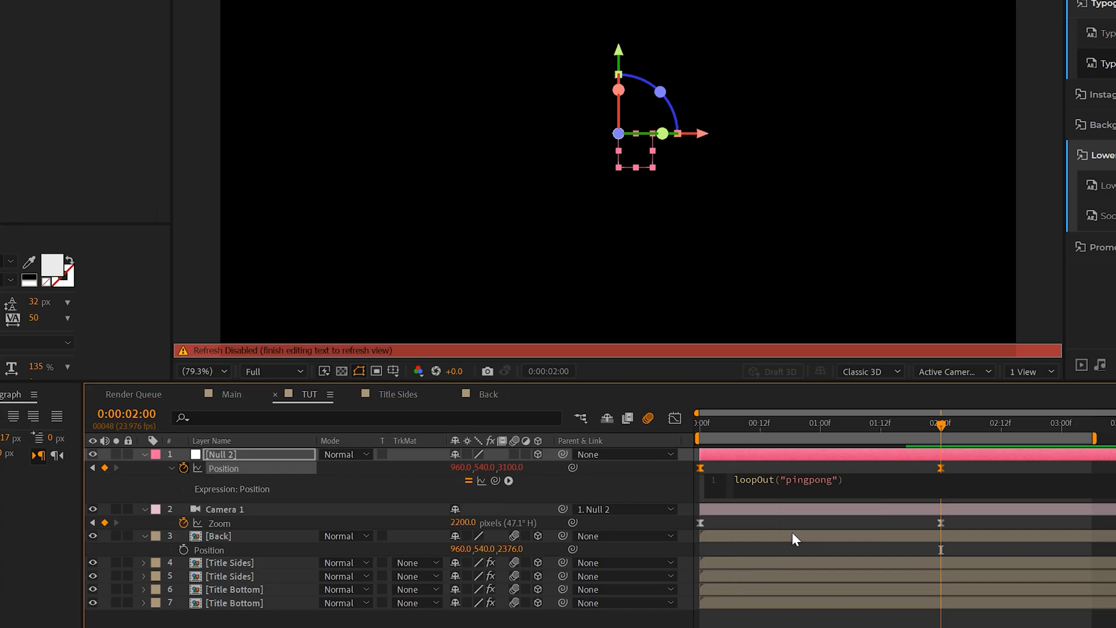
{"action": "key", "text": "ctrl+a"}
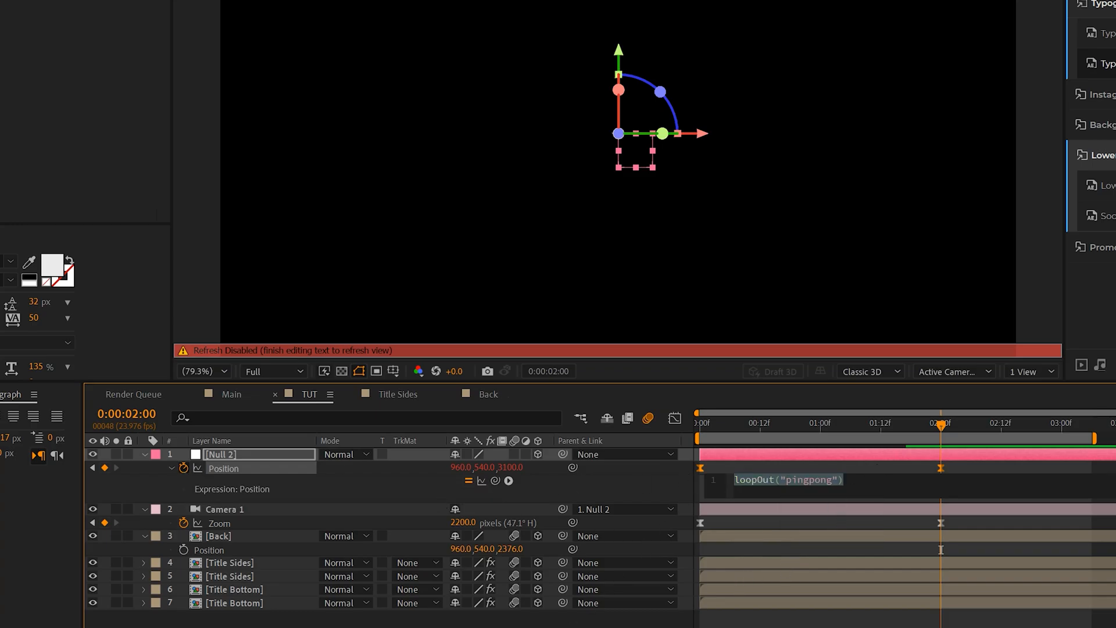
Step: Paste the pingpong loop onto Camera 1's Zoom and reveal the camera's Position
{"action": "left_click", "coordinate": [188, 508]}
{"action": "left_click", "coordinate": [186, 523], "text": "alt"}
{"action": "key", "text": "ctrl+v"}
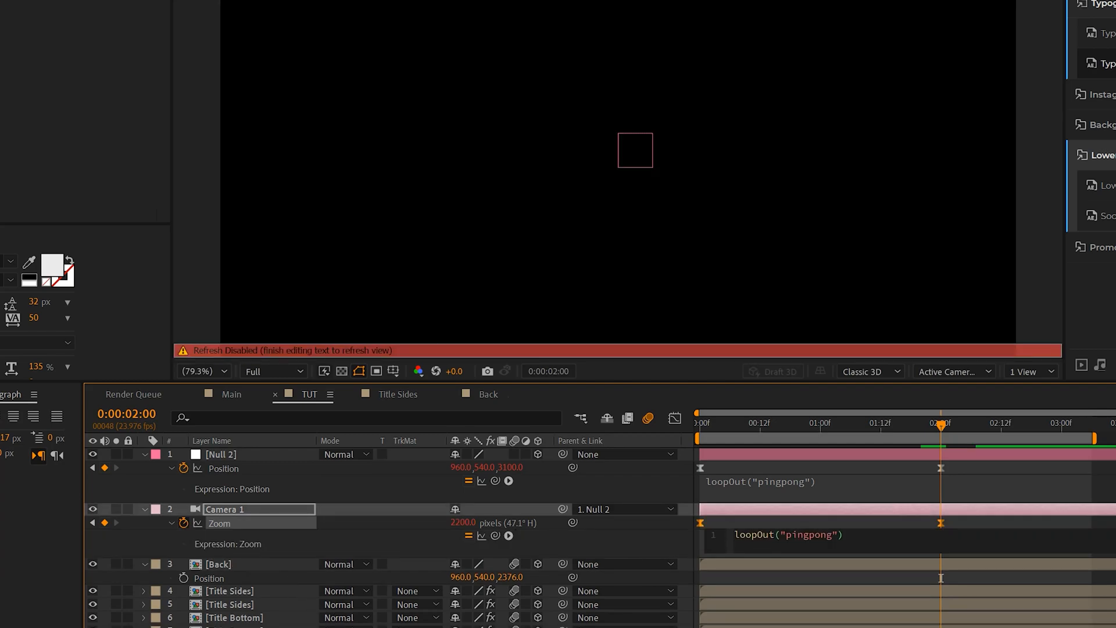
{"action": "left_click", "coordinate": [560, 568]}
{"action": "left_click", "coordinate": [251, 509]}
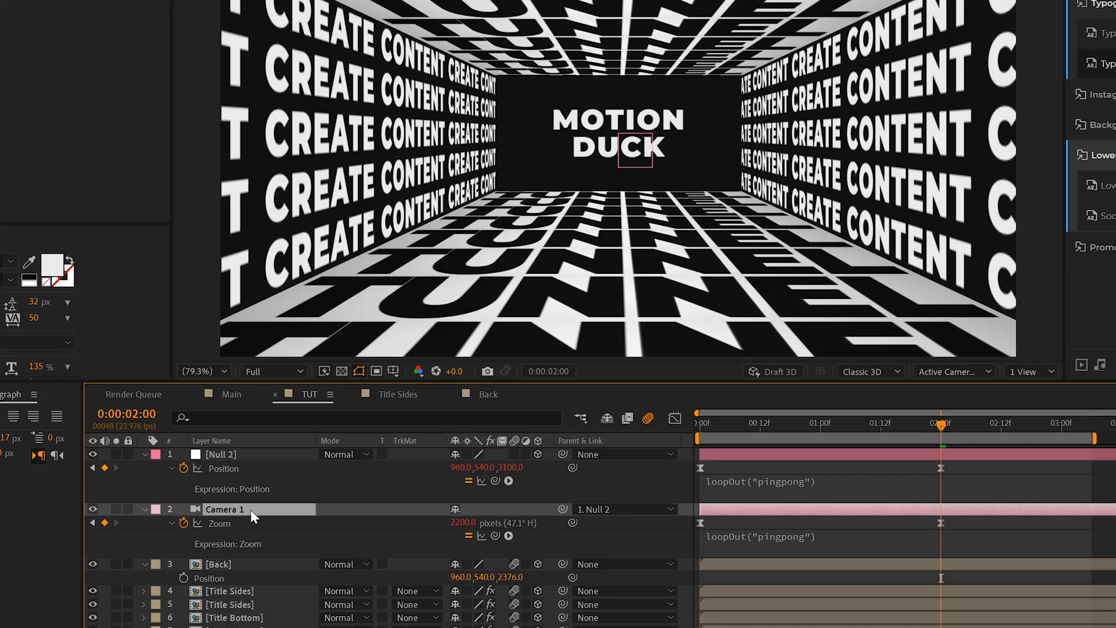
{"action": "key", "text": "p"}
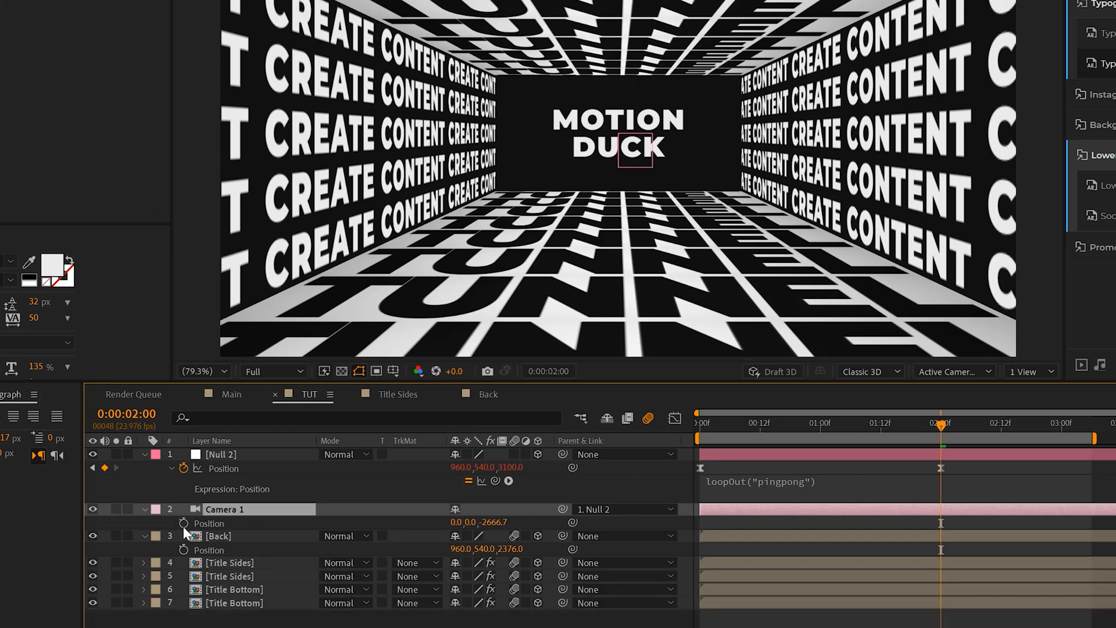
Step: Add a wiggle(.5,50) expression to Camera 1's Position, preview it, and return to the Main composition
{"action": "left_click", "coordinate": [183, 523], "text": "alt"}
{"action": "type", "text": "wiggle"}
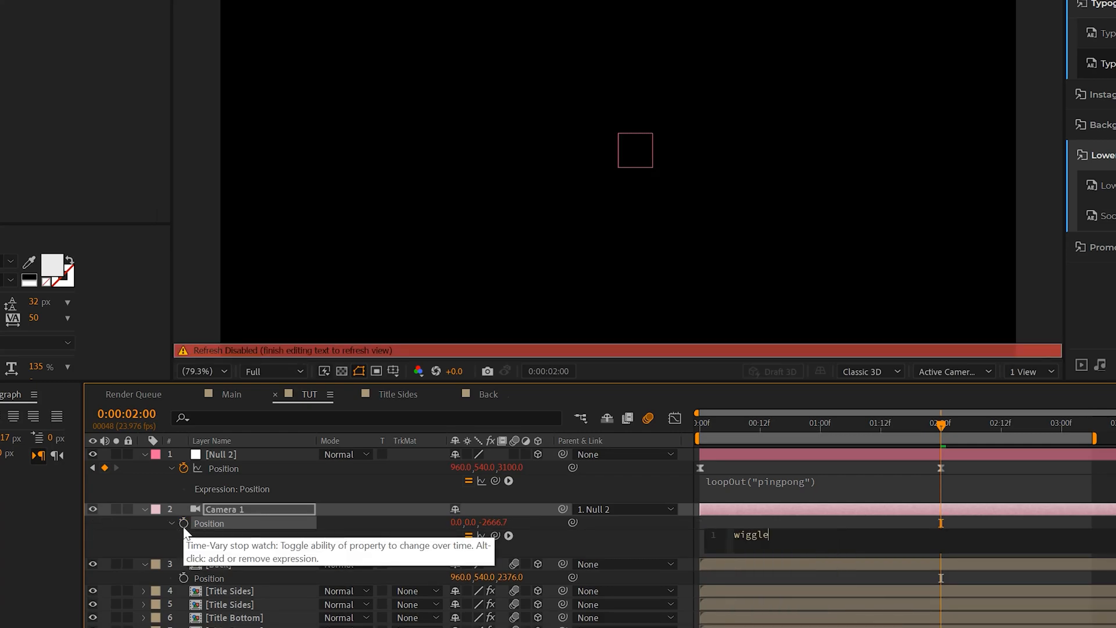
{"action": "type", "text": "(.5,50"}
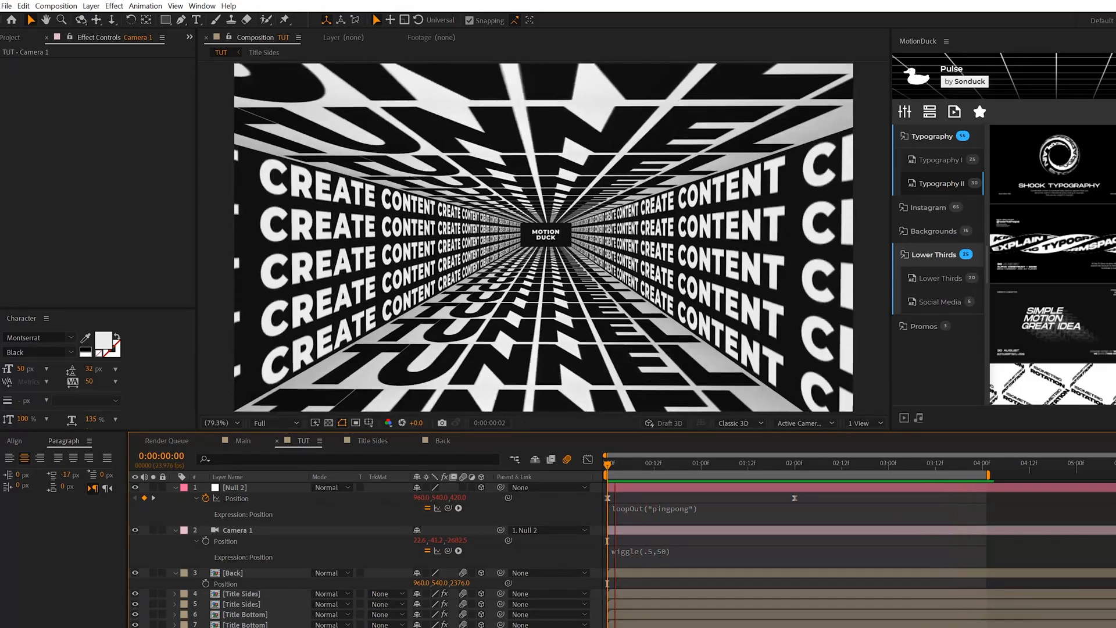
{"action": "left_click", "coordinate": [809, 463]}
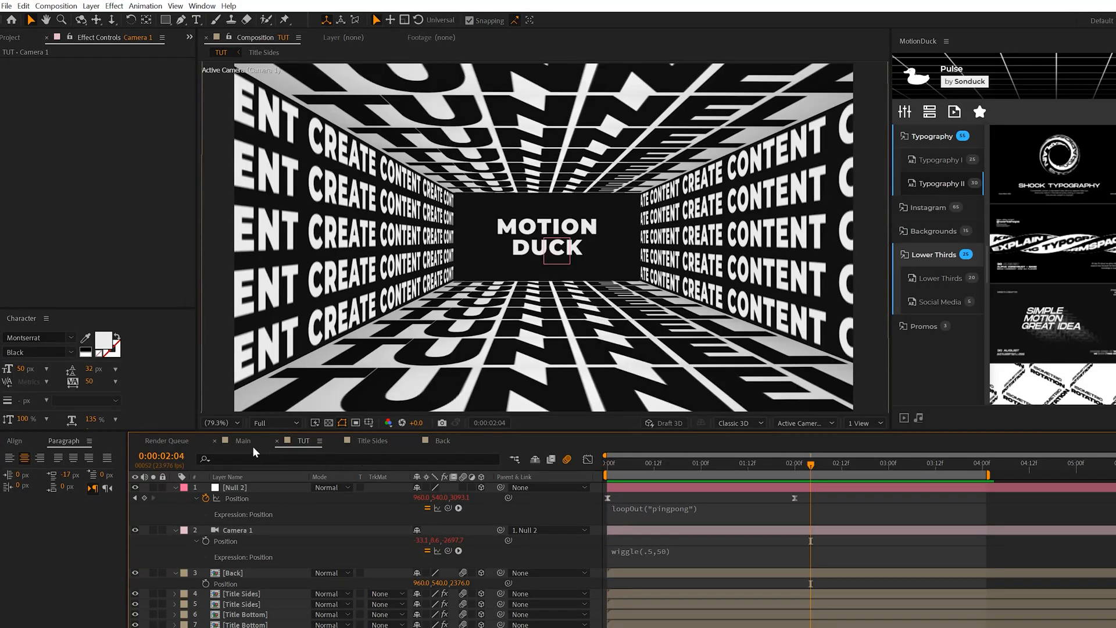
{"action": "left_click", "coordinate": [244, 440]}
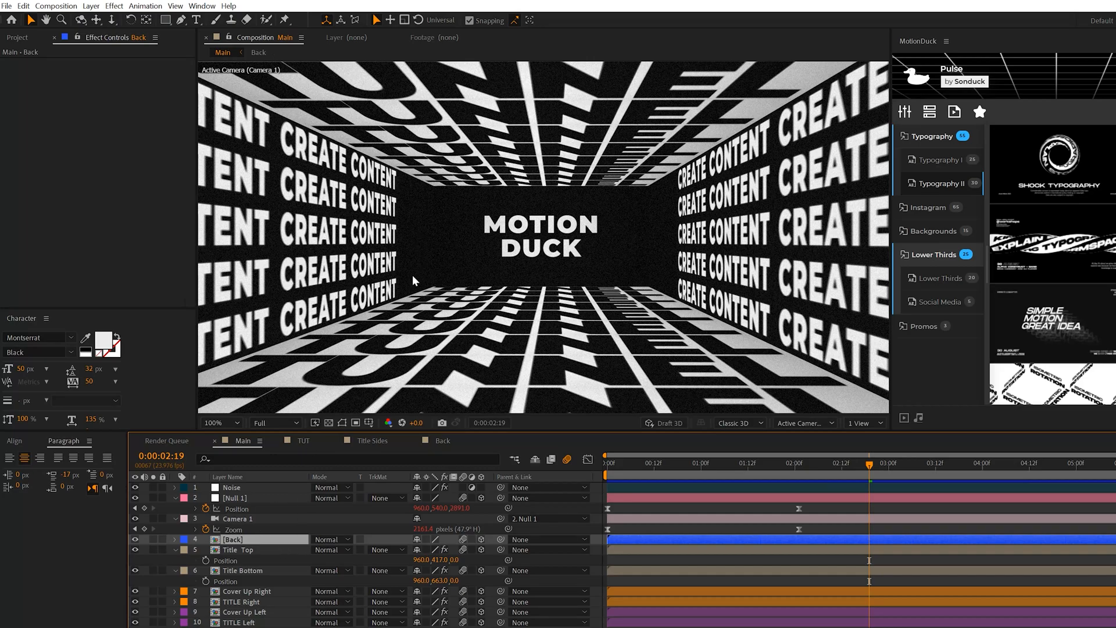
{"action": "key", "text": "p"}
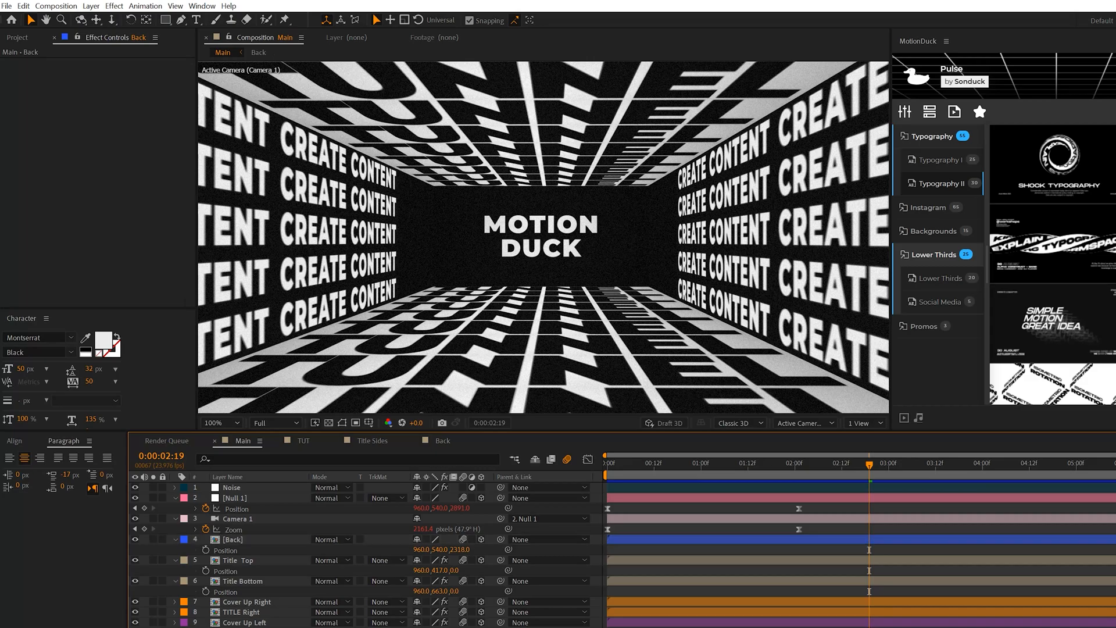
{"action": "key", "text": "u"}
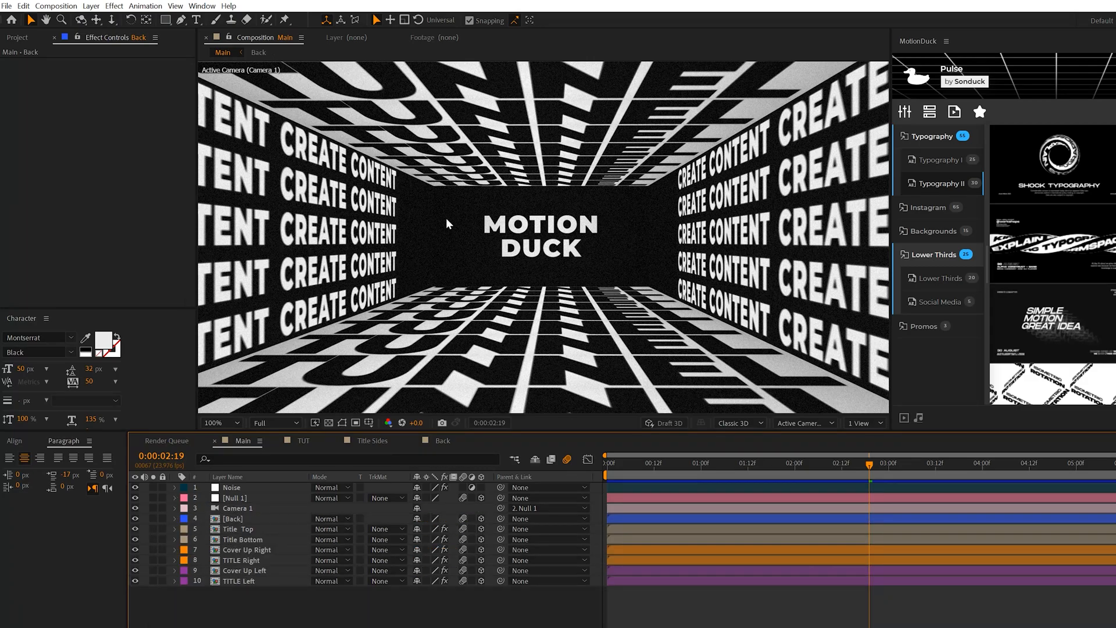